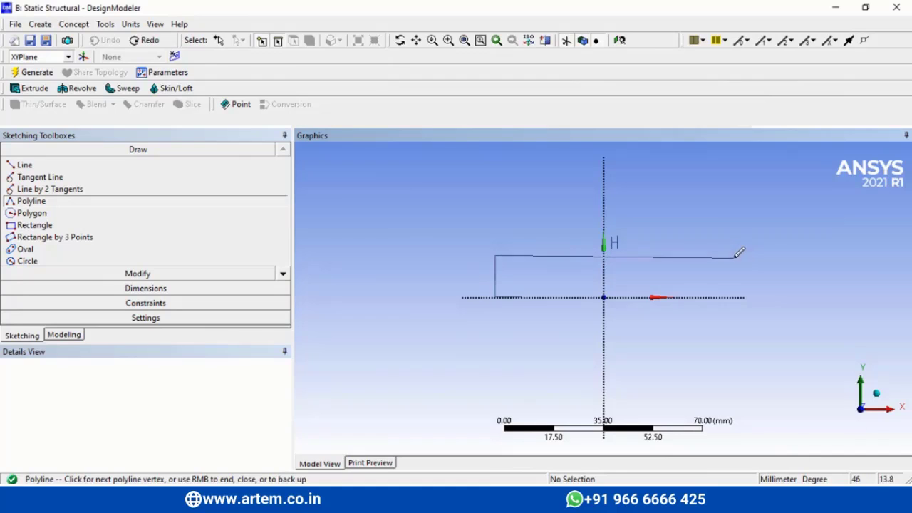
# Step: Complete and close the bridge-shaped base polyline, about 14.5 mm tall, with a recess about 8 mm high and a right foot about 10 mm wide
pyautogui.click(733, 255)
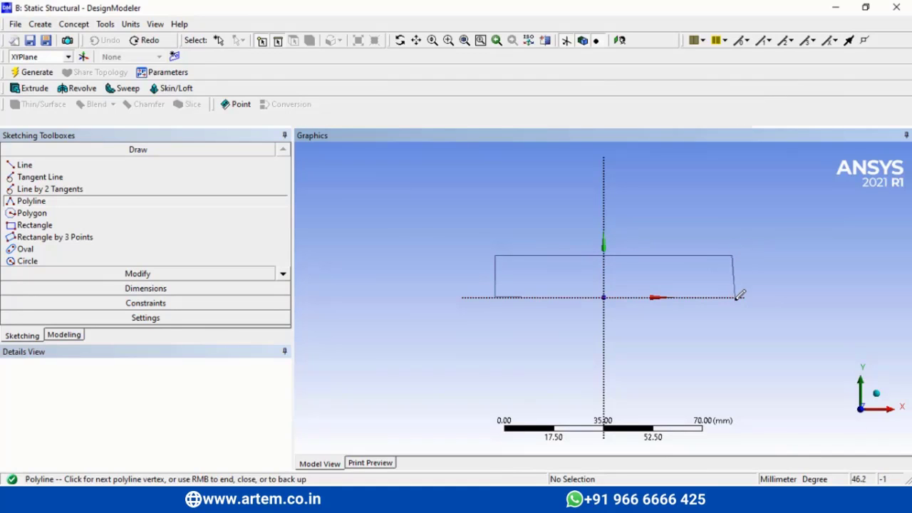
pyautogui.click(731, 297)
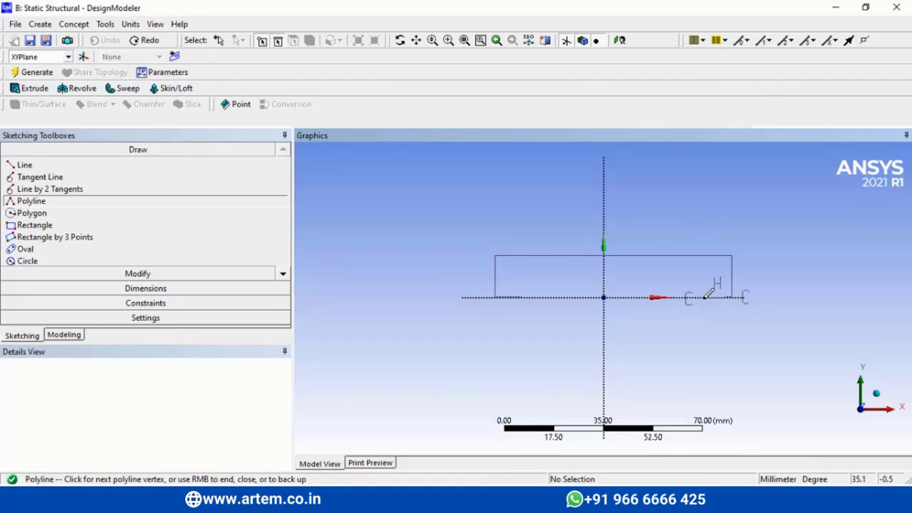
pyautogui.click(703, 297)
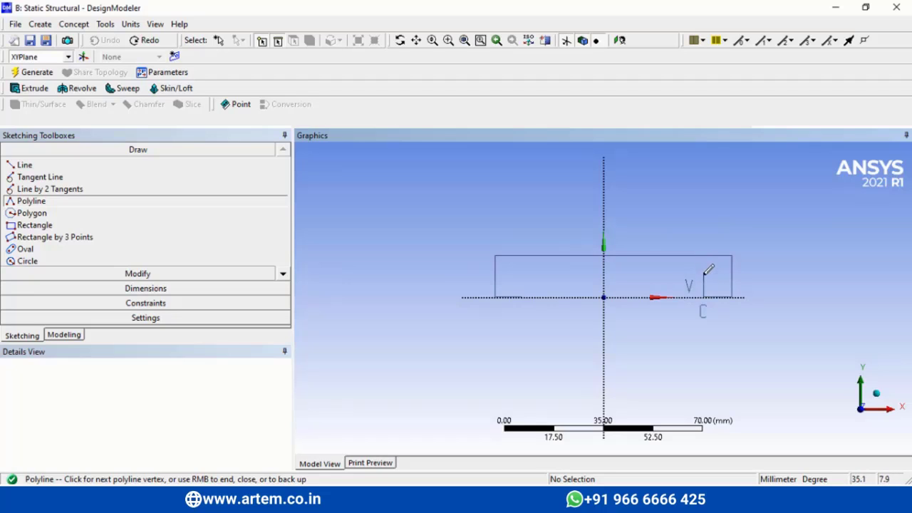
pyautogui.click(703, 275)
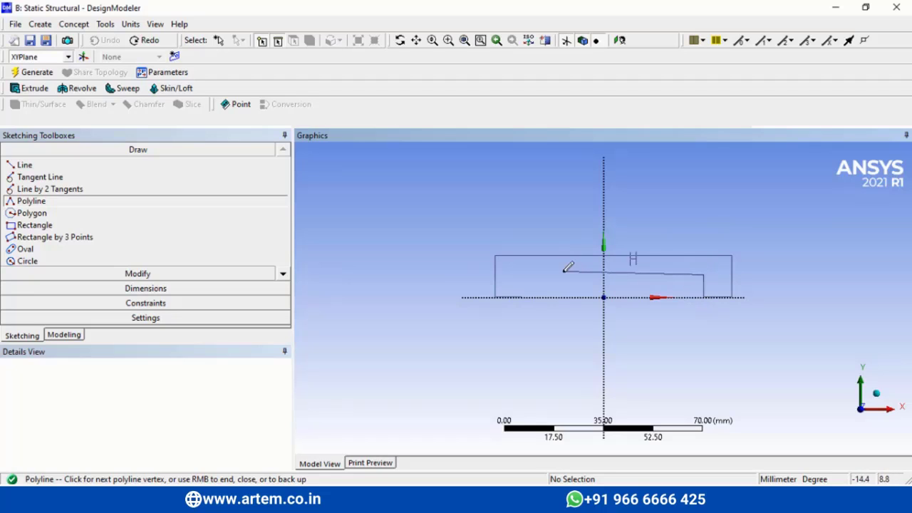
pyautogui.click(518, 274)
pyautogui.click(519, 300)
pyautogui.rightClick(522, 311)
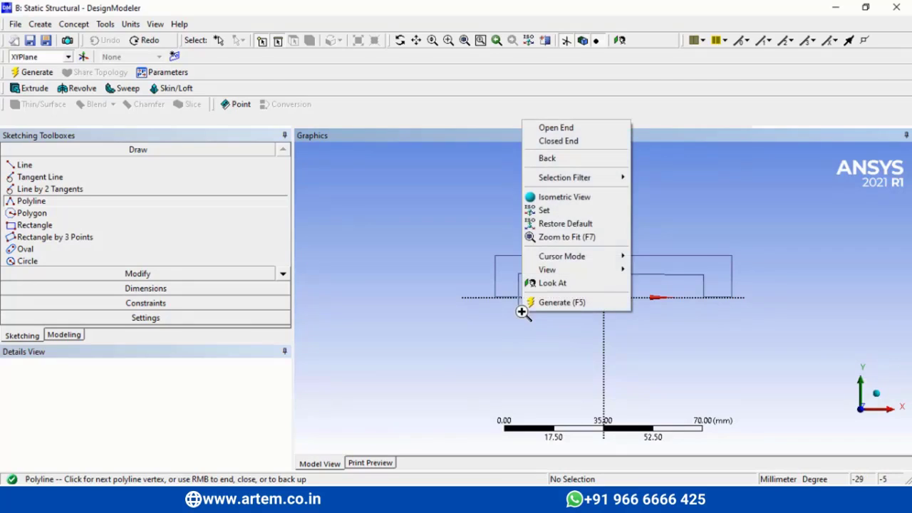
pyautogui.click(592, 141)
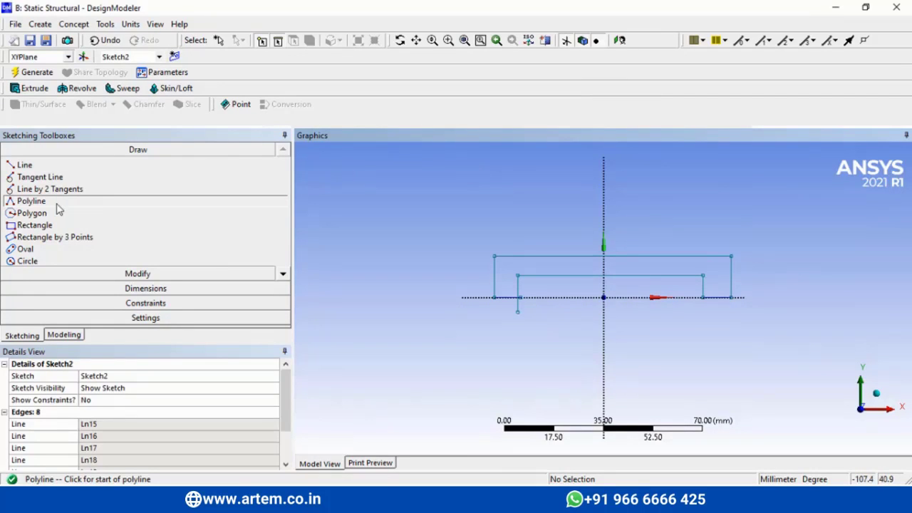
# Step: Trim the overlapping lines into a clean corner at the inner bottom of the profile's left foot
pyautogui.click(128, 274)
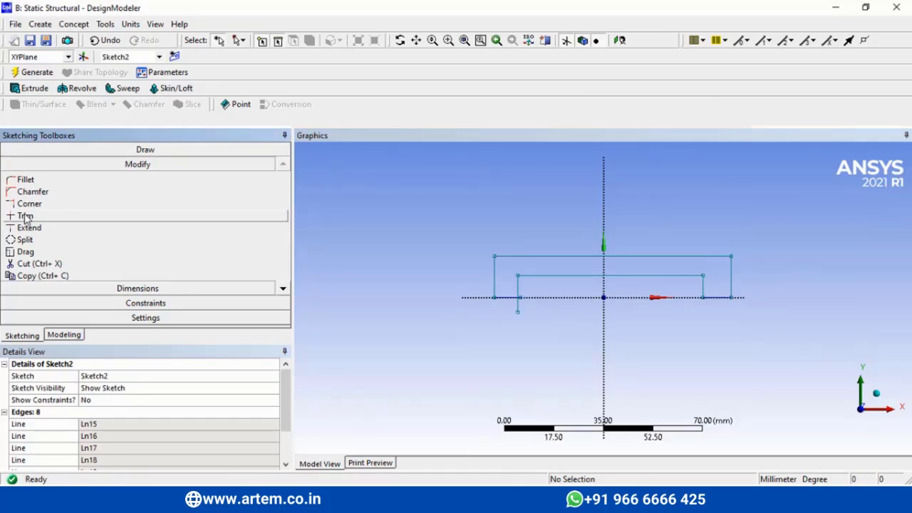
pyautogui.click(176, 205)
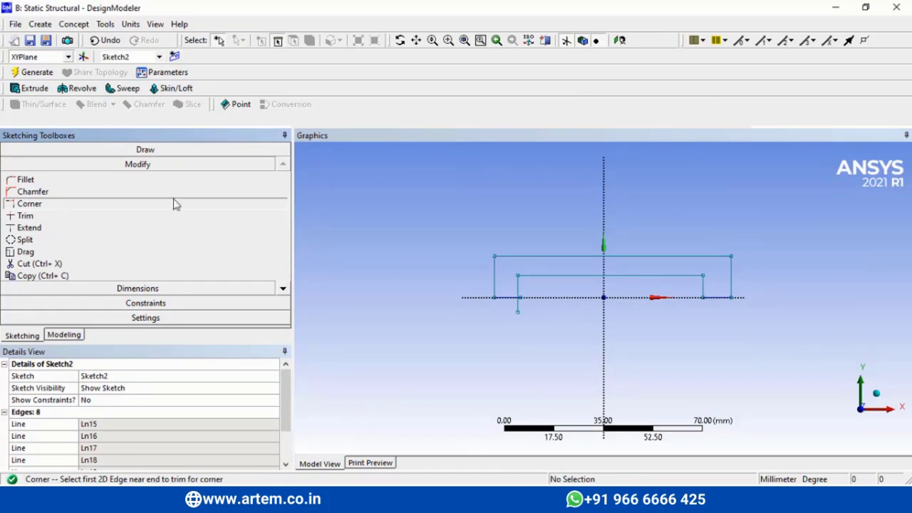
pyautogui.click(523, 299)
pyautogui.click(518, 311)
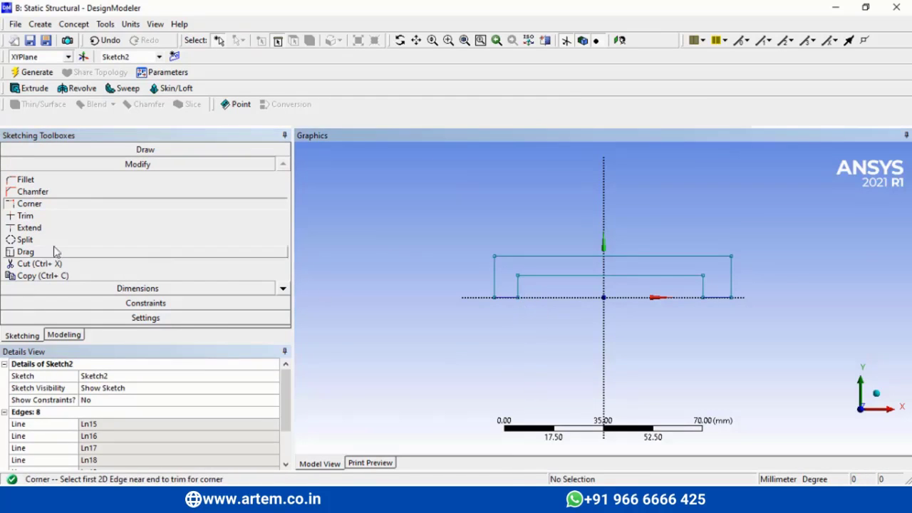
# Step: Dimension the profile's outer left height and the width of the left foot
pyautogui.click(143, 287)
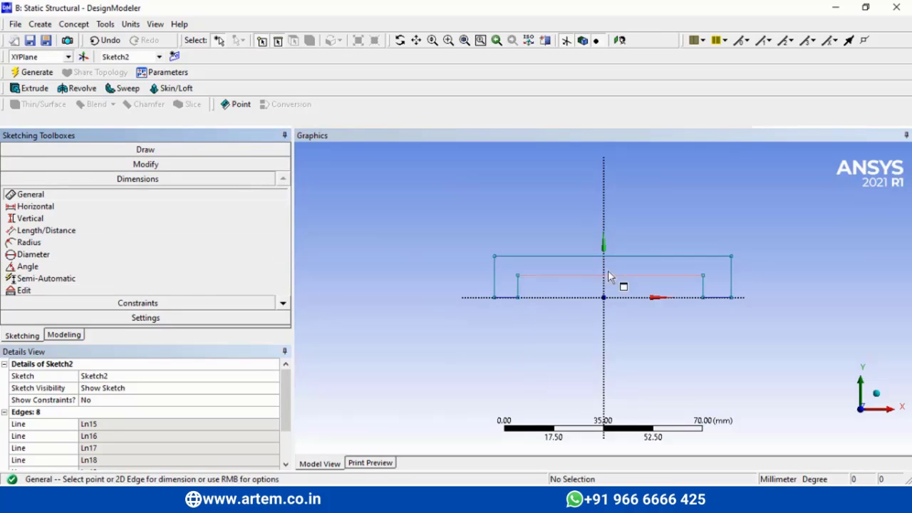
pyautogui.click(494, 281)
pyautogui.click(475, 273)
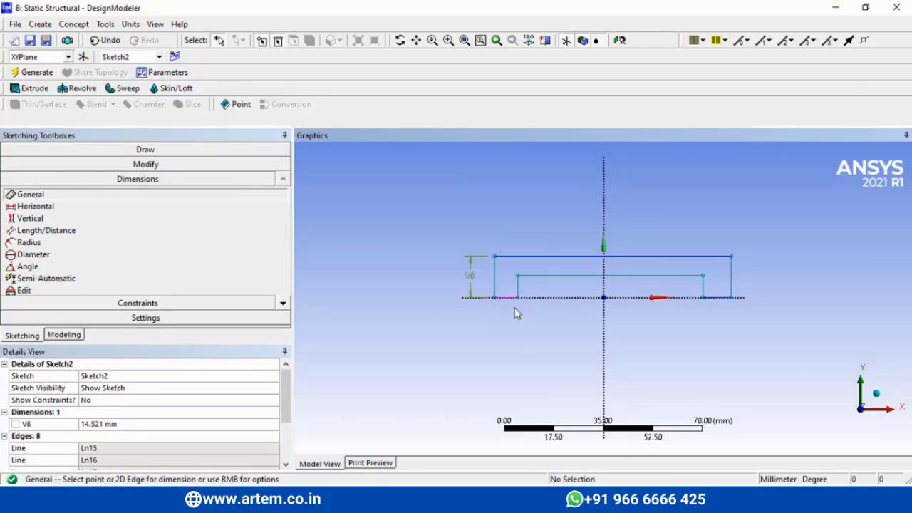
pyautogui.click(510, 302)
pyautogui.click(520, 314)
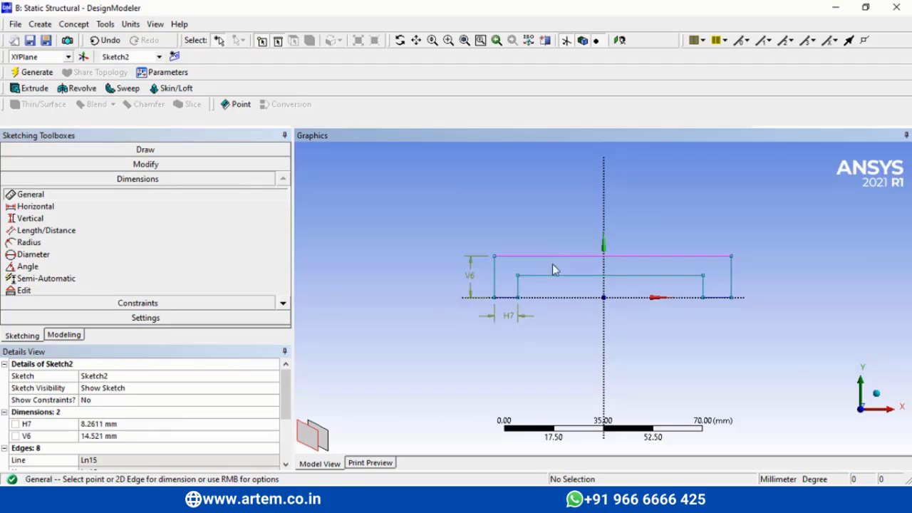
# Step: Dimension the distance from the vertical axis to the profile's left edge, and the width of the right foot
pyautogui.click(605, 235)
pyautogui.click(495, 283)
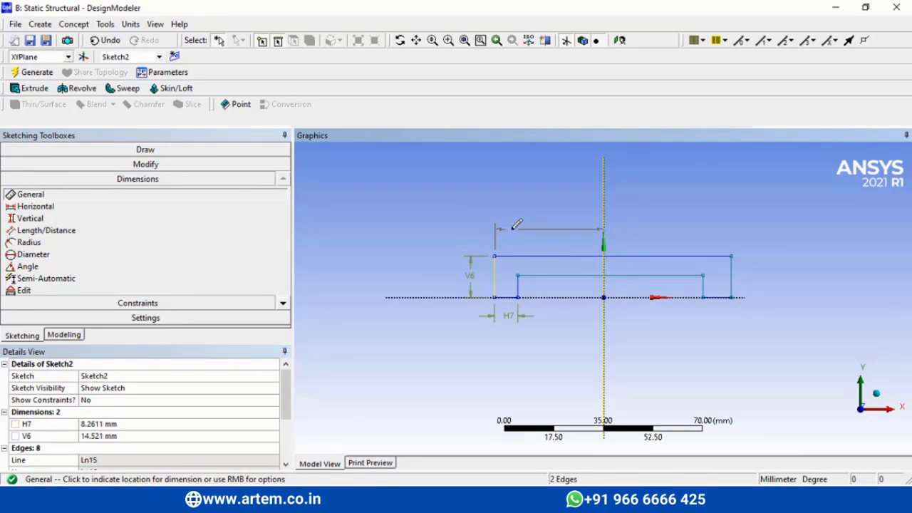
pyautogui.click(505, 230)
pyautogui.click(720, 300)
pyautogui.click(720, 321)
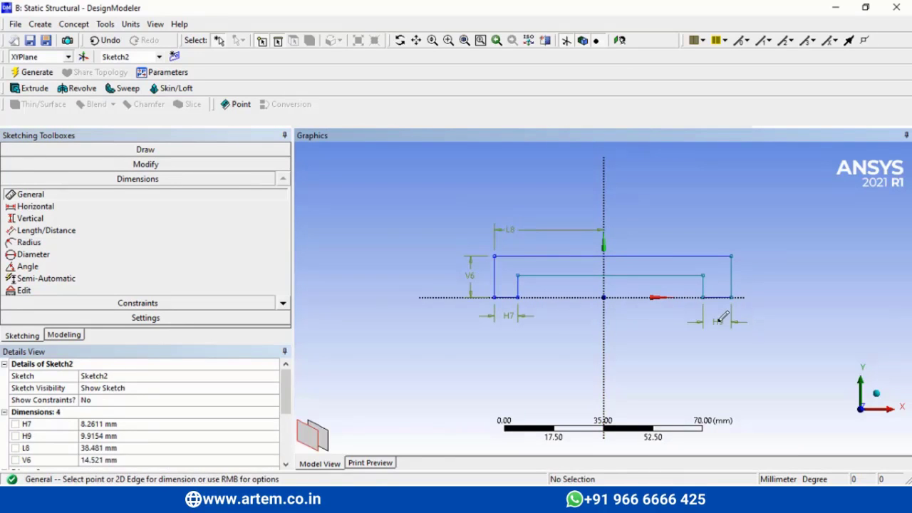
# Step: Dimension the recess height between the horizontal axis and the profile's inner top edge
pyautogui.click(544, 292)
pyautogui.click(545, 275)
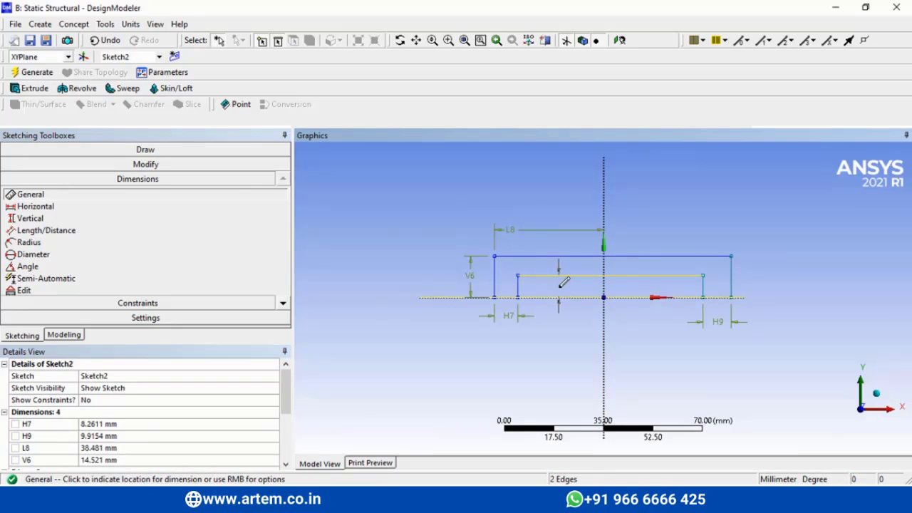
pyautogui.click(562, 283)
# Step: Set the widths of the left and right feet (H7 and H9) to 12 mm each
pyautogui.click(140, 425)
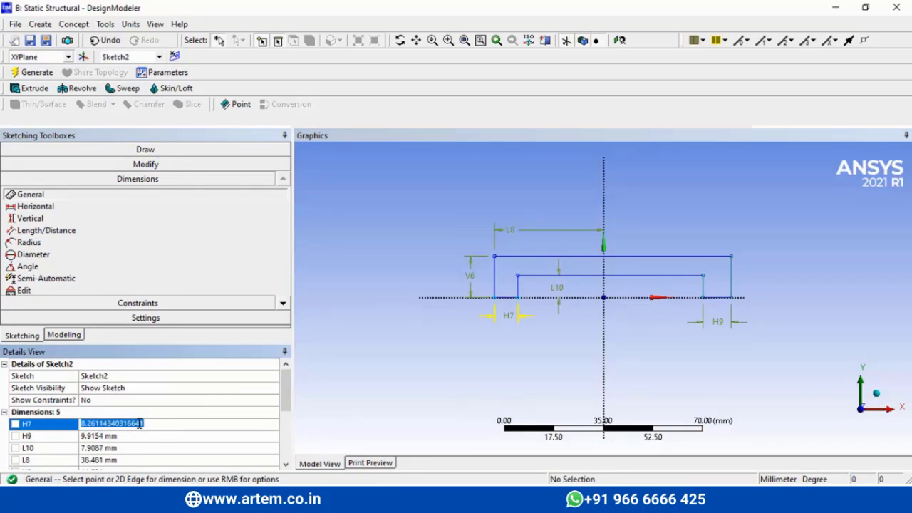
pyautogui.write('12')
pyautogui.press('Return')
pyautogui.click(140, 436)
pyautogui.write('12')
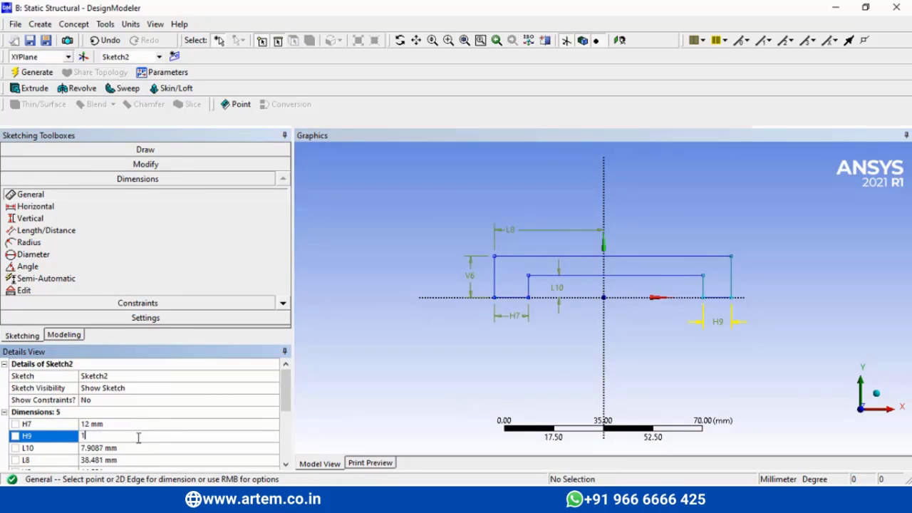
pyautogui.press('Return')
# Step: Set the recess height L10 to 8 mm and the left edge's distance from the vertical axis L8 to 50 mm
pyautogui.click(137, 448)
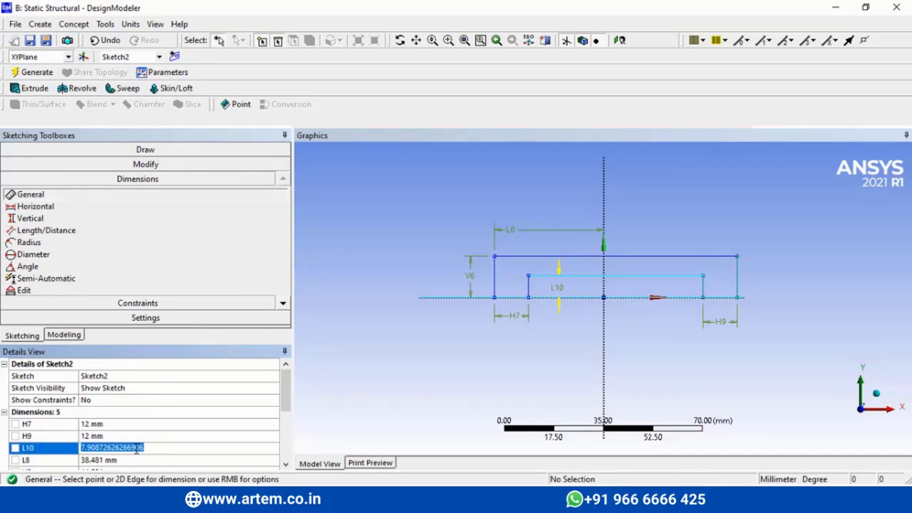
pyautogui.write('8')
pyautogui.press('Return')
pyautogui.click(128, 461)
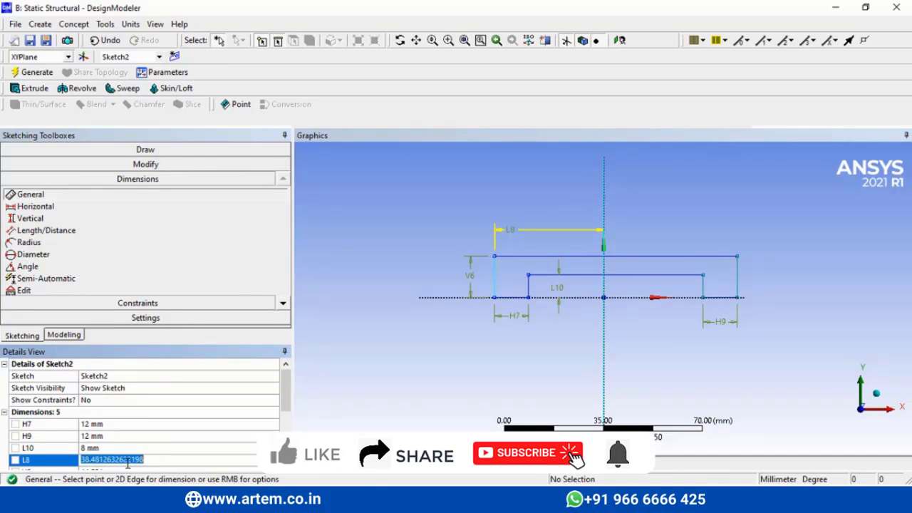
pyautogui.write('50')
pyautogui.press('Return')
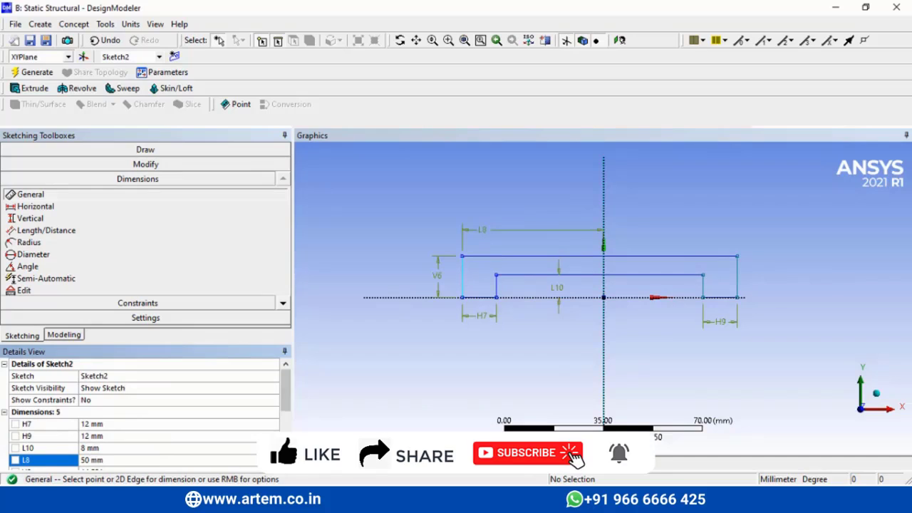
# Step: Set the profile's overall height V6 to 20 mm
pyautogui.click(286, 464)
pyautogui.click(136, 460)
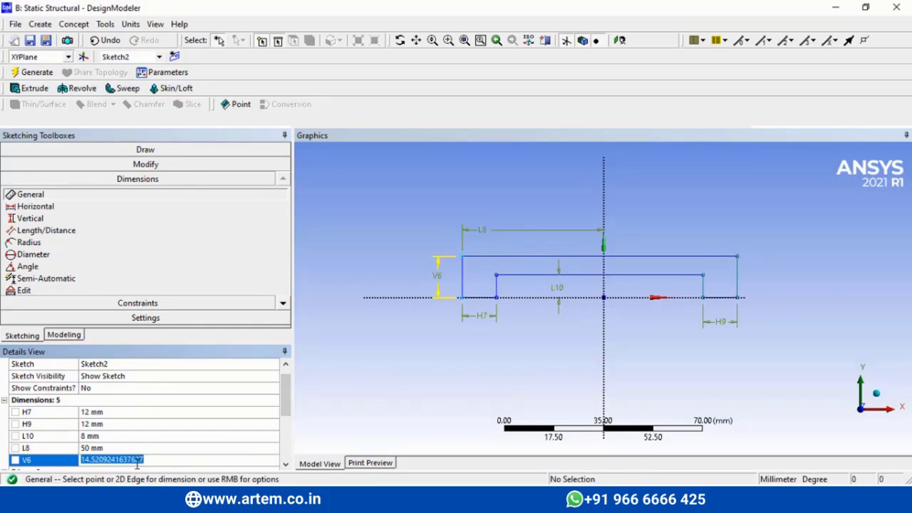
pyautogui.write('20')
pyautogui.press('Return')
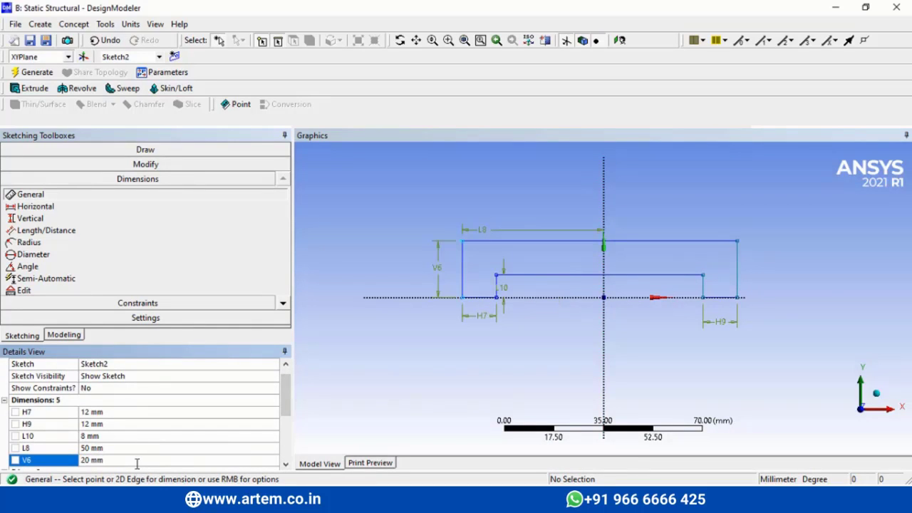
pyautogui.click(463, 285)
pyautogui.click(590, 218)
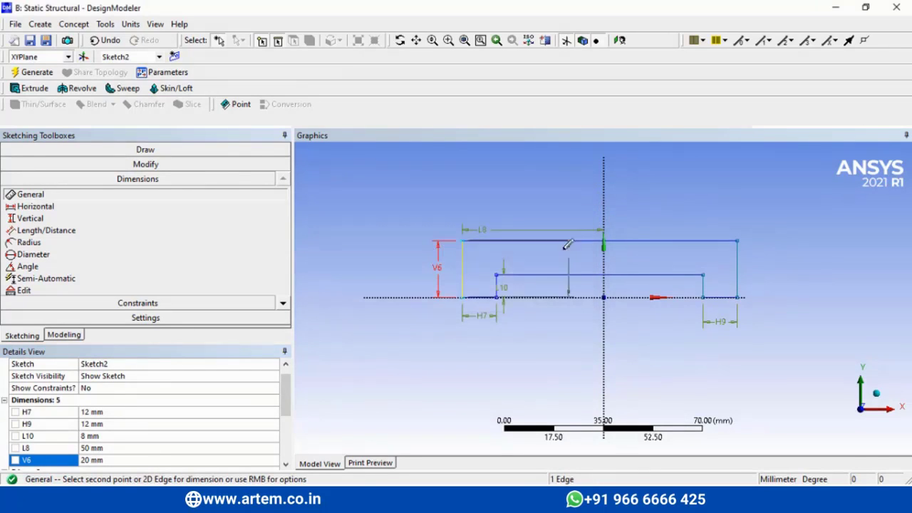
pyautogui.click(525, 356)
pyautogui.hotkey('ctrl', 'z')
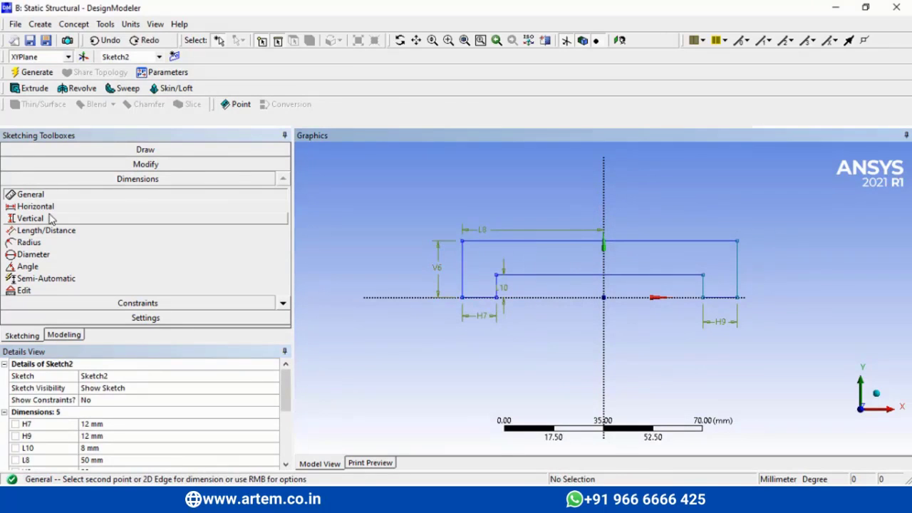
# Step: Add a horizontal dimension between the profile's left and right outer edges and set it to 100 mm
pyautogui.click(36, 206)
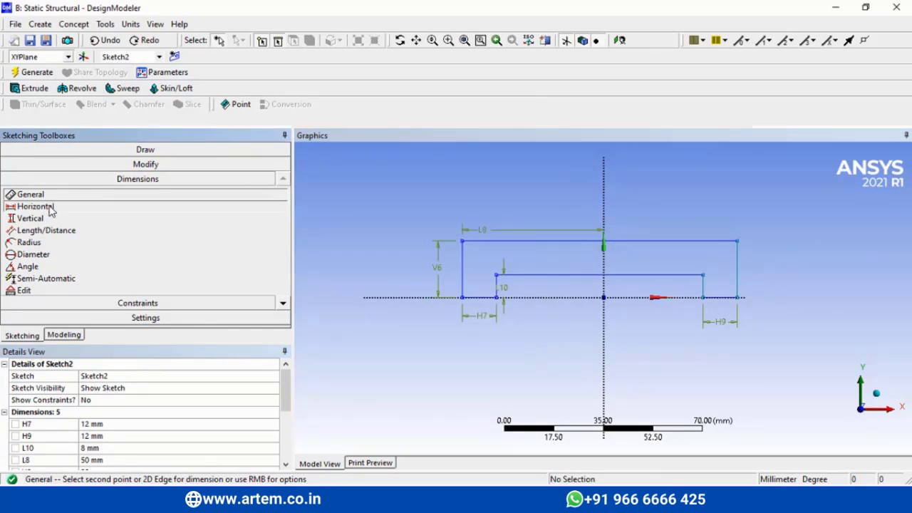
pyautogui.click(463, 282)
pyautogui.click(741, 281)
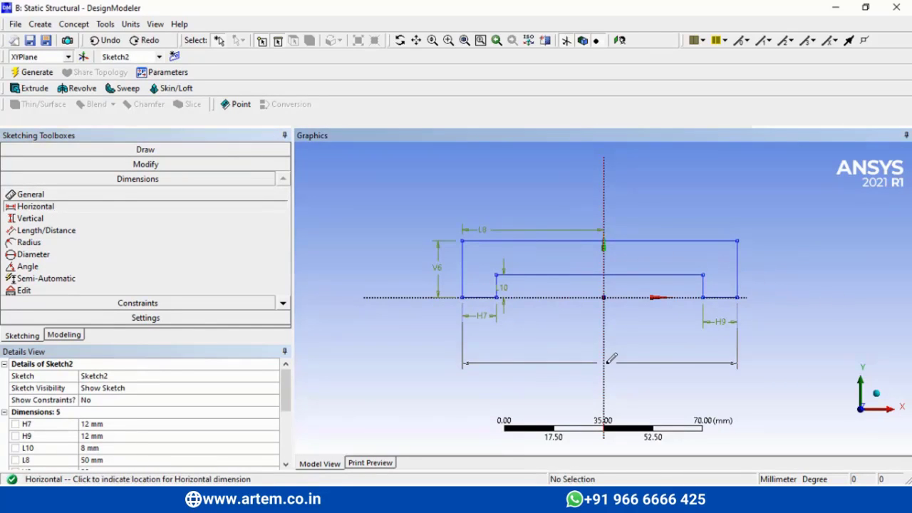
pyautogui.click(611, 358)
pyautogui.click(151, 424)
pyautogui.write('1')
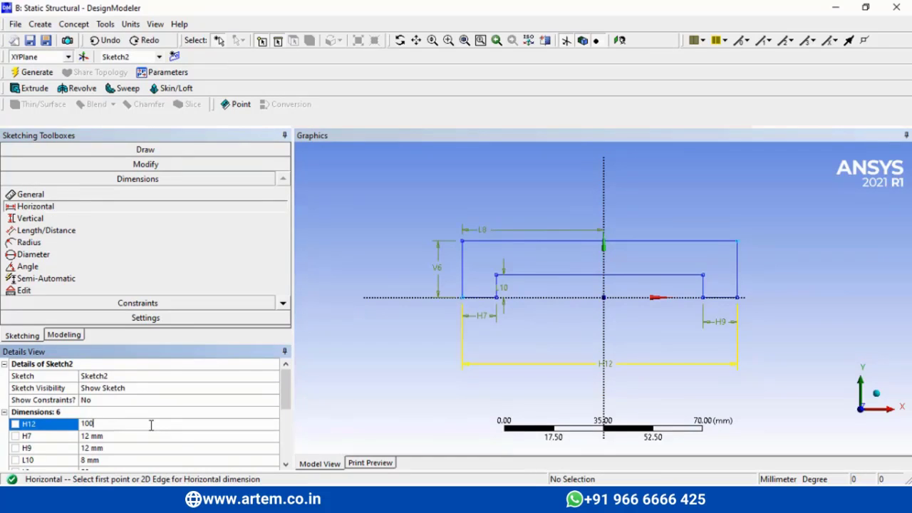
pyautogui.write('00')
pyautogui.press('Return')
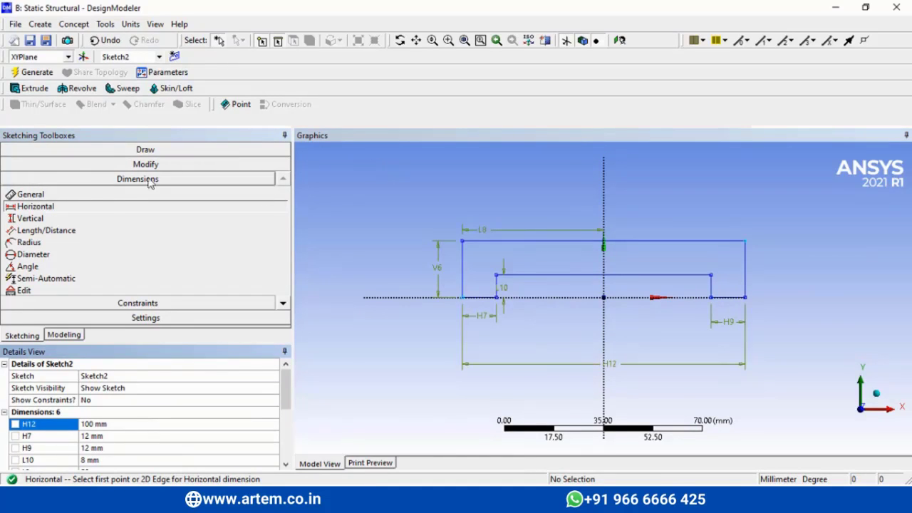
# Step: Draw an upright rectangle rising from the profile's top edge and straddling the vertical axis
pyautogui.click(139, 150)
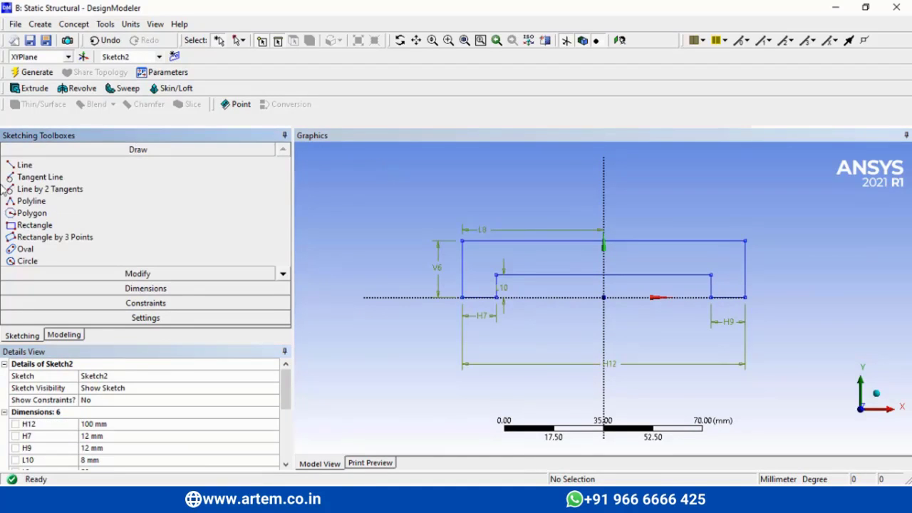
pyautogui.click(29, 224)
pyautogui.click(583, 241)
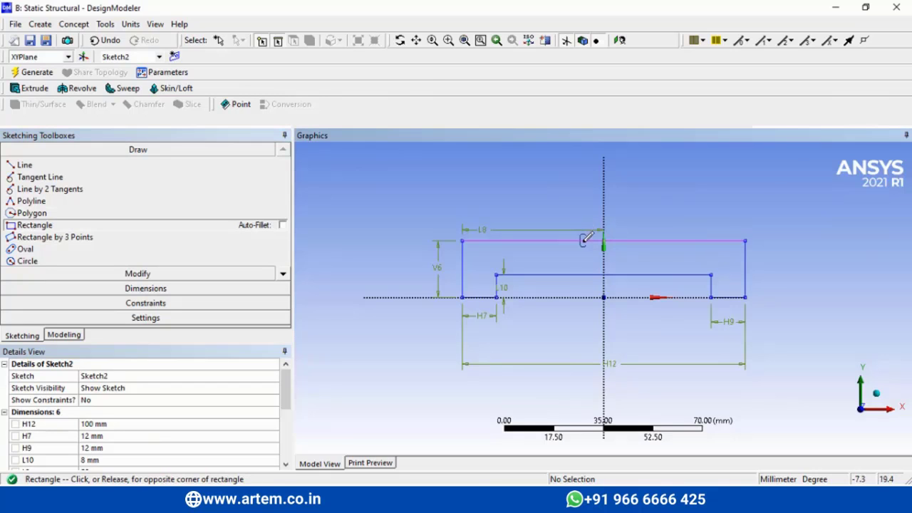
pyautogui.click(634, 152)
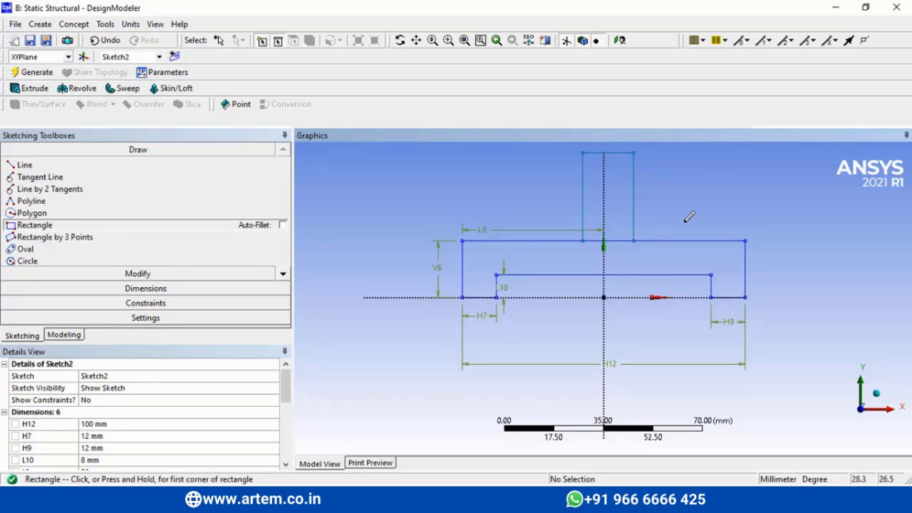
# Step: Check the reference drawing download (1).png, then dimension the height of the upright rectangle with a General dimension
pyautogui.hotkey('alt', 'Tab')
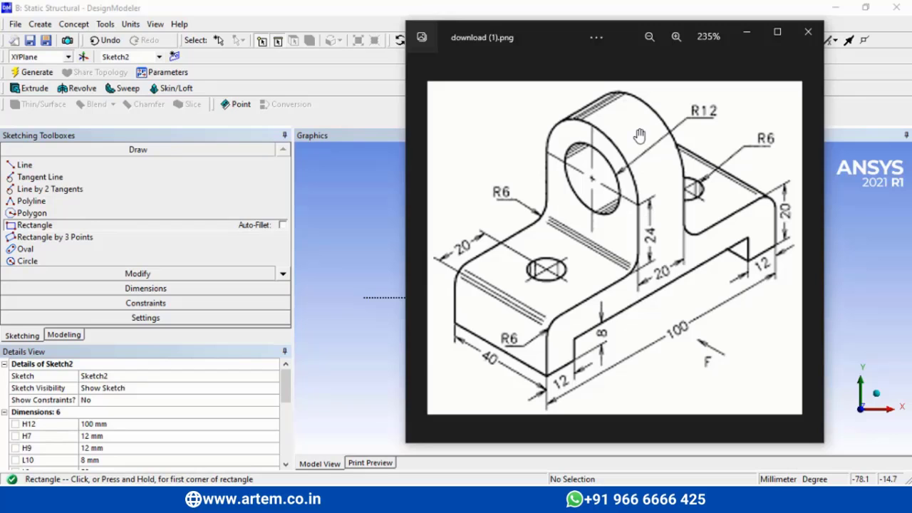
pyautogui.click(746, 32)
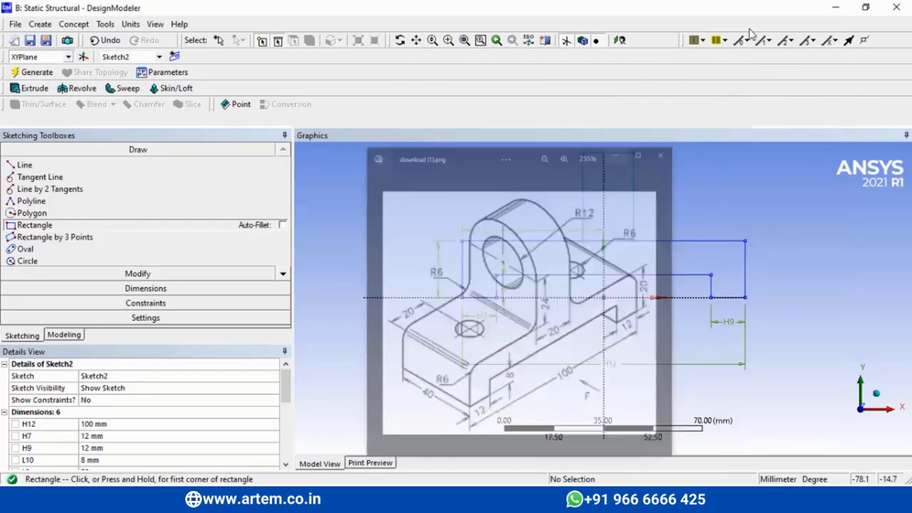
pyautogui.click(175, 289)
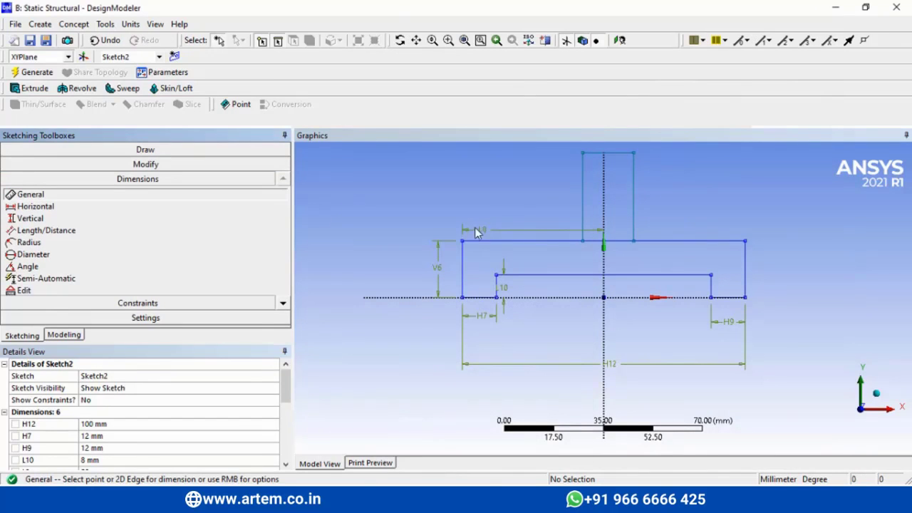
pyautogui.click(582, 200)
pyautogui.click(548, 194)
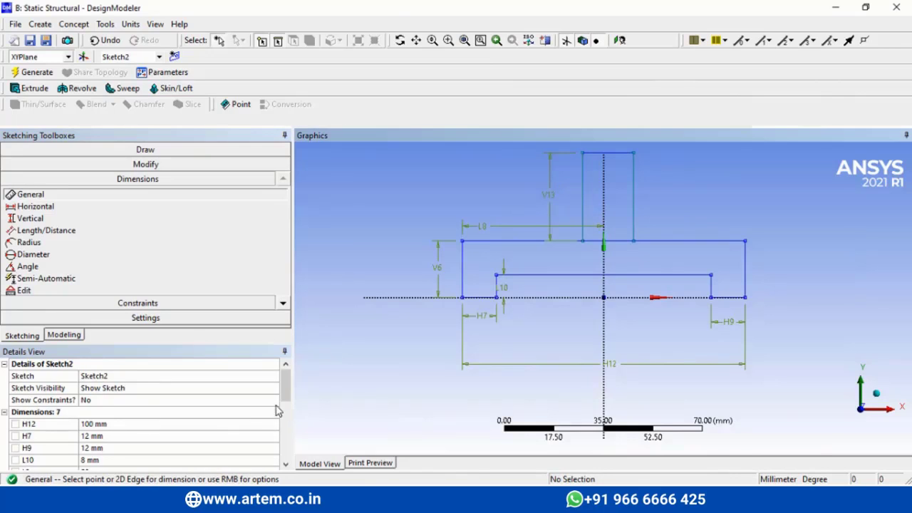
# Step: Set the upright rectangle's height dimension V13 to 44 mm and fit the whole sketch in view
pyautogui.scroll(-3, 279, 427)
pyautogui.click(109, 376)
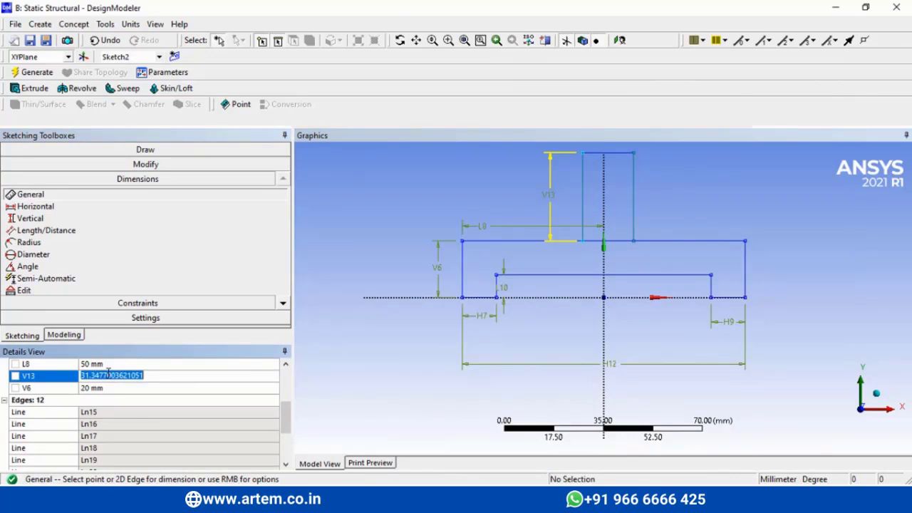
pyautogui.write('44')
pyautogui.press('Return')
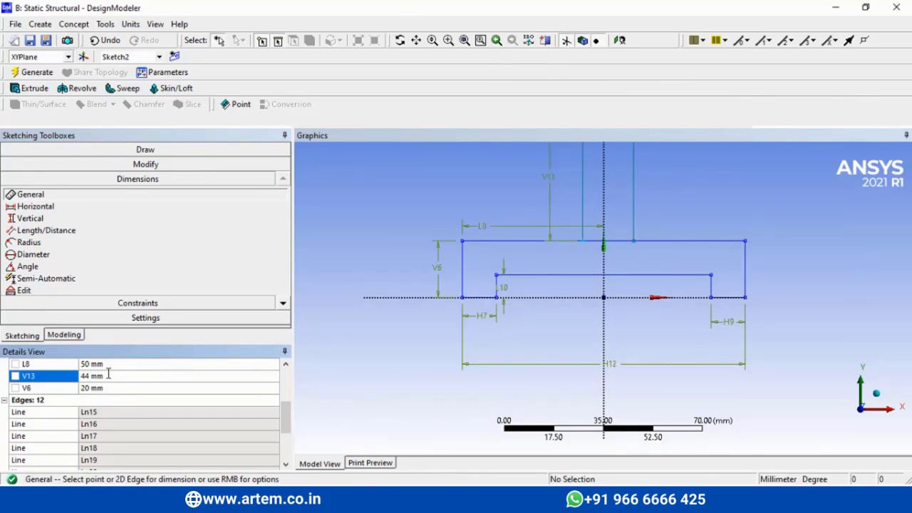
pyautogui.click(465, 40)
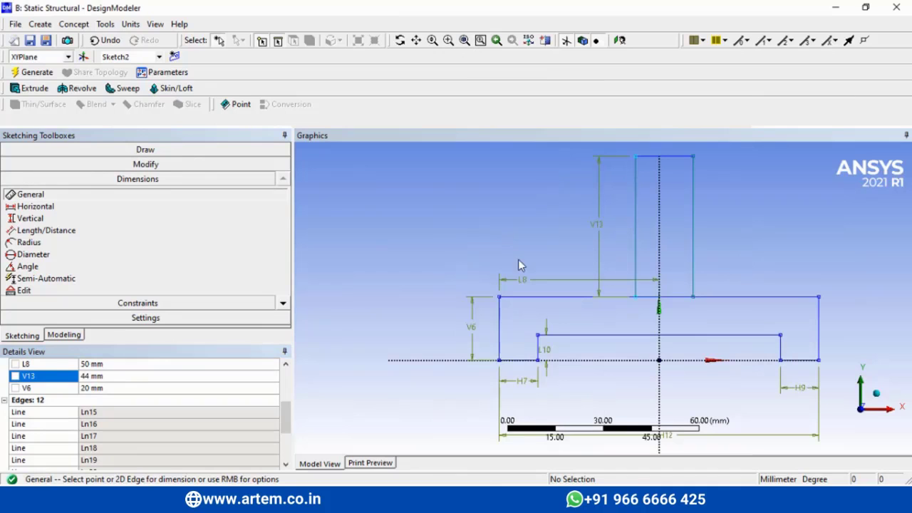
# Step: Make the upright's two vertical edges symmetric about the vertical axis with a Symmetry constraint
pyautogui.click(106, 305)
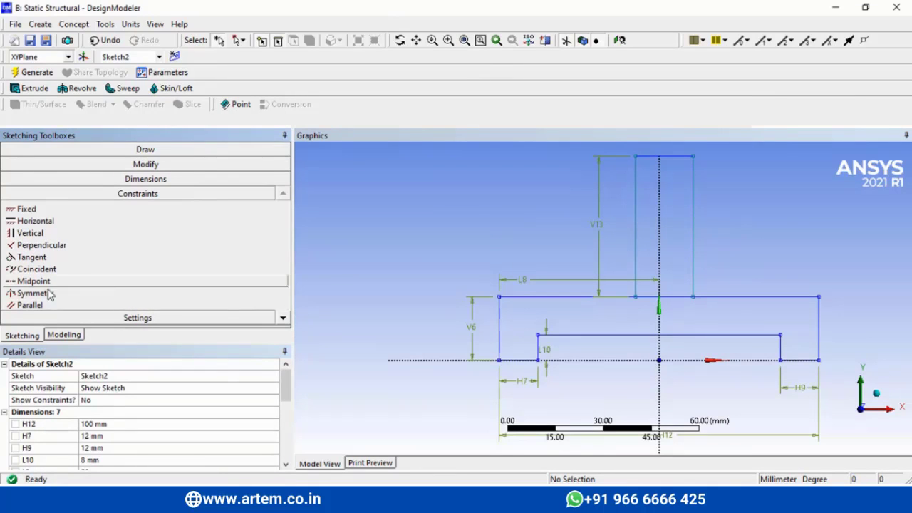
pyautogui.click(39, 293)
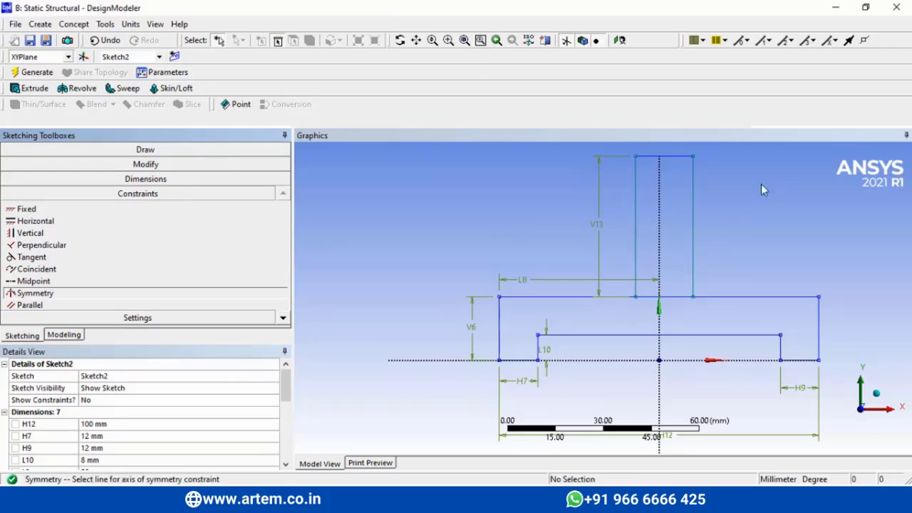
pyautogui.click(660, 217)
pyautogui.click(635, 217)
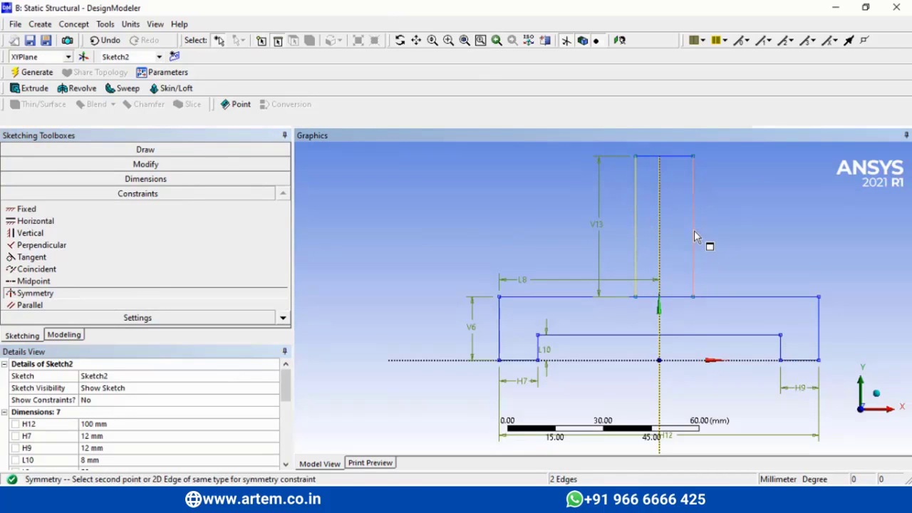
pyautogui.click(694, 231)
# Step: Check the reference drawing download (1).png, then dimension the upright's width along its top edge and set it to 20 mm
pyautogui.click(280, 502)
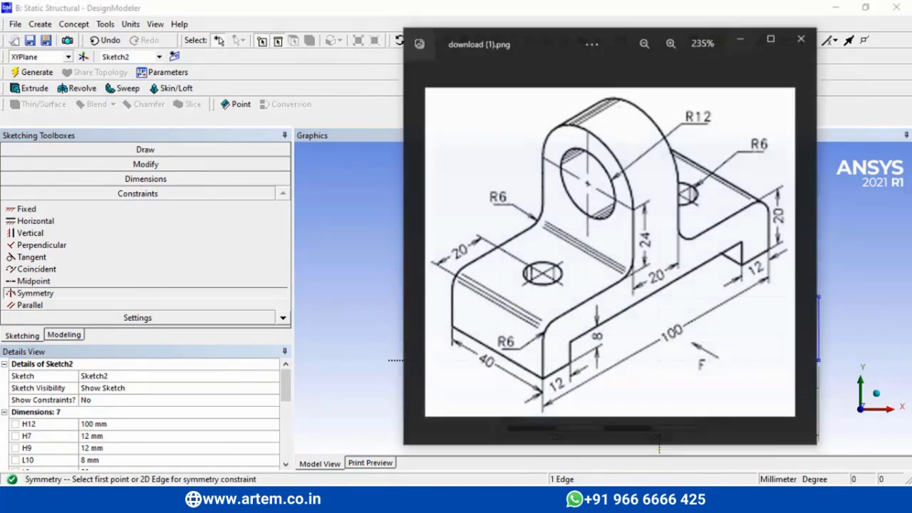
pyautogui.click(281, 501)
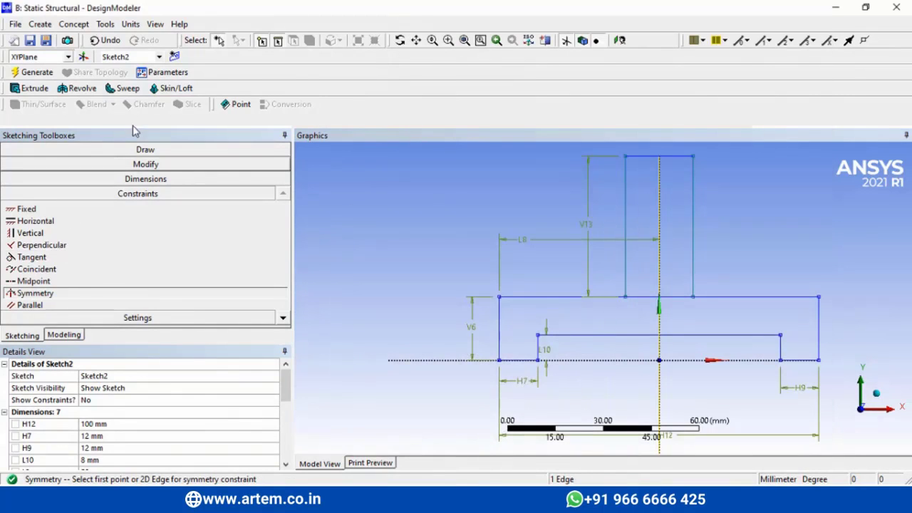
pyautogui.click(134, 150)
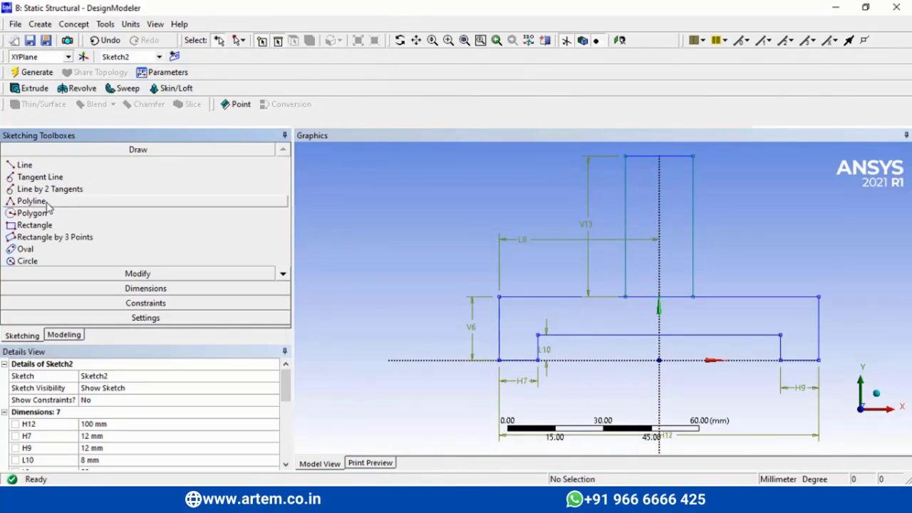
pyautogui.click(95, 288)
pyautogui.click(641, 157)
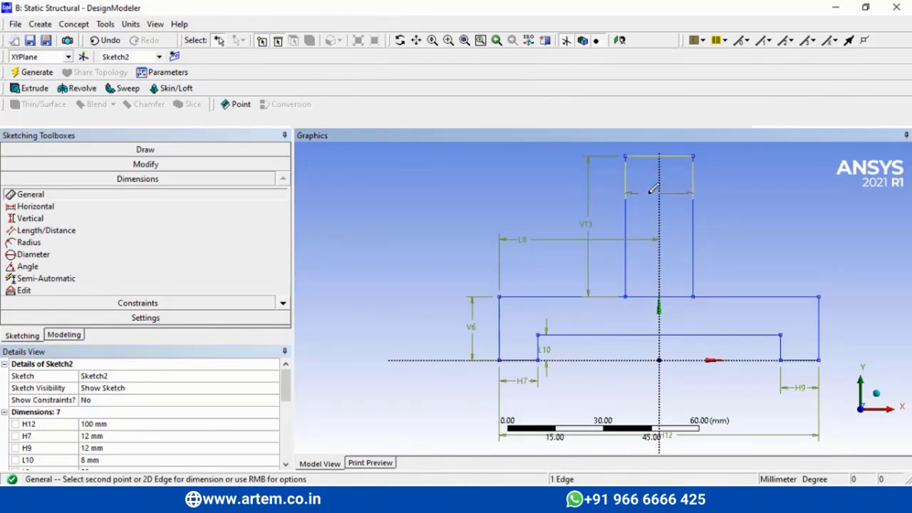
pyautogui.click(649, 186)
pyautogui.click(176, 436)
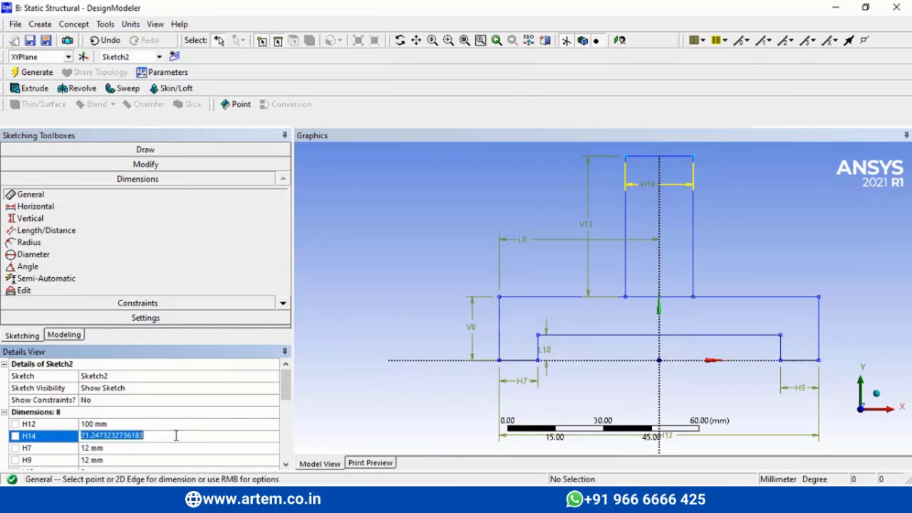
pyautogui.write('20')
pyautogui.press('Return')
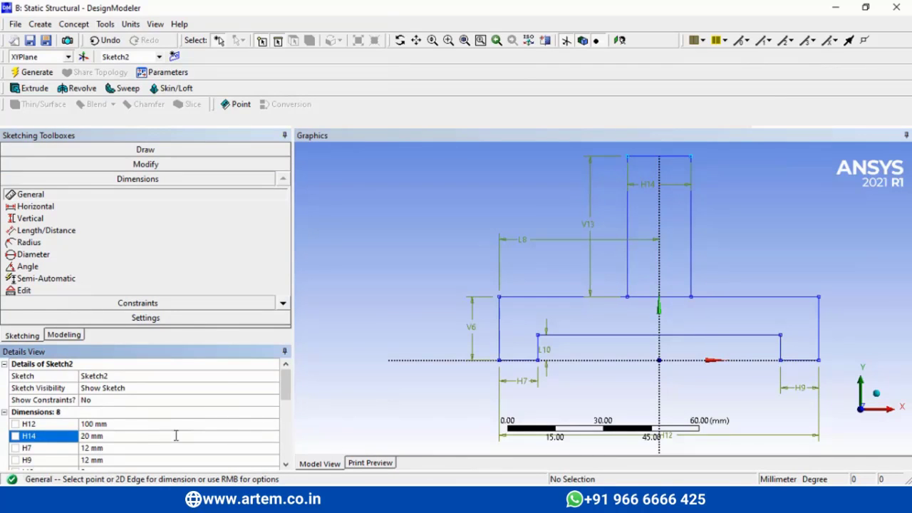
# Step: Trim both segments of the base's top edge that lie between the upright's two vertical edges
pyautogui.click(154, 165)
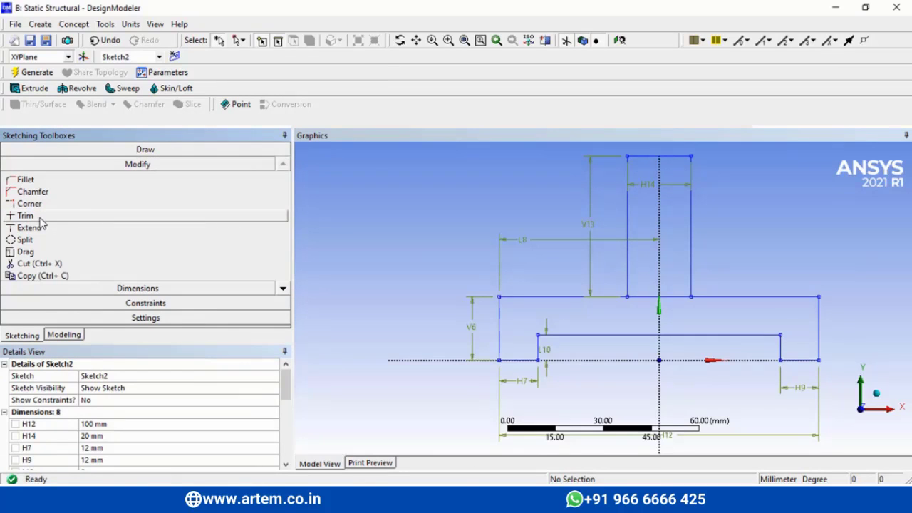
pyautogui.click(40, 217)
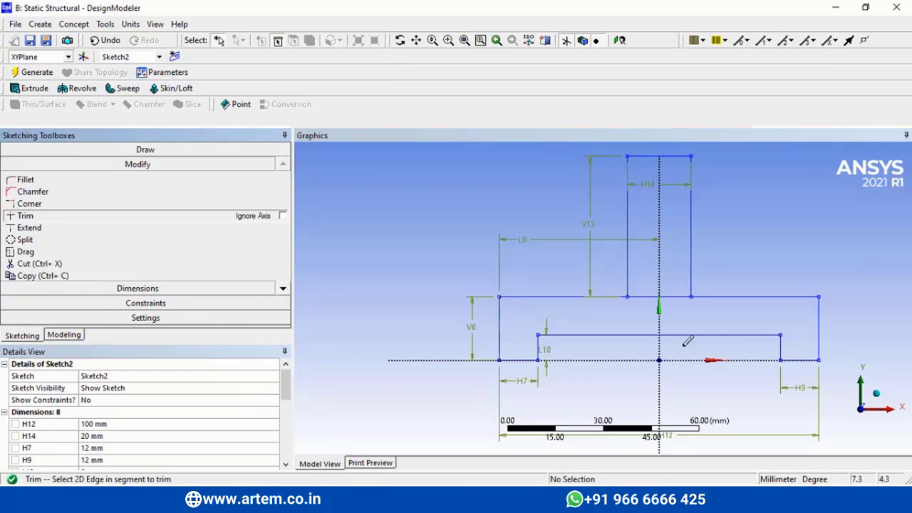
pyautogui.click(652, 296)
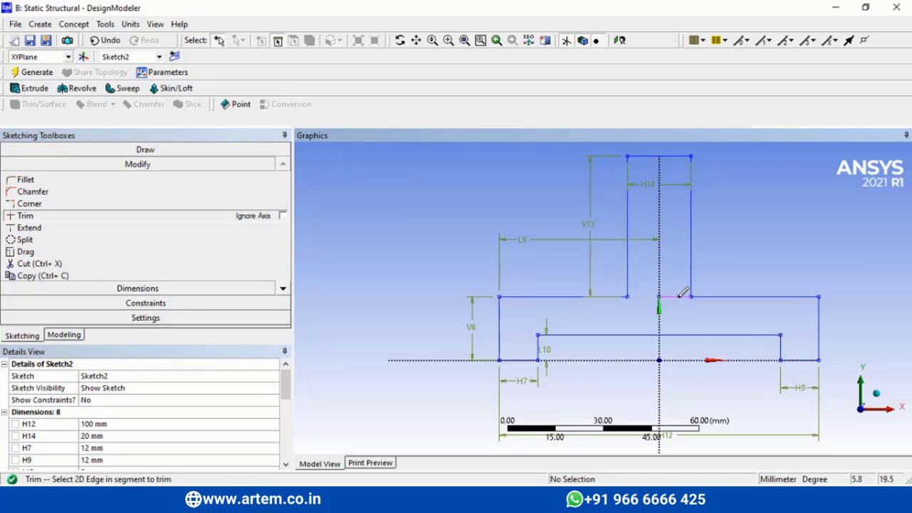
pyautogui.click(683, 293)
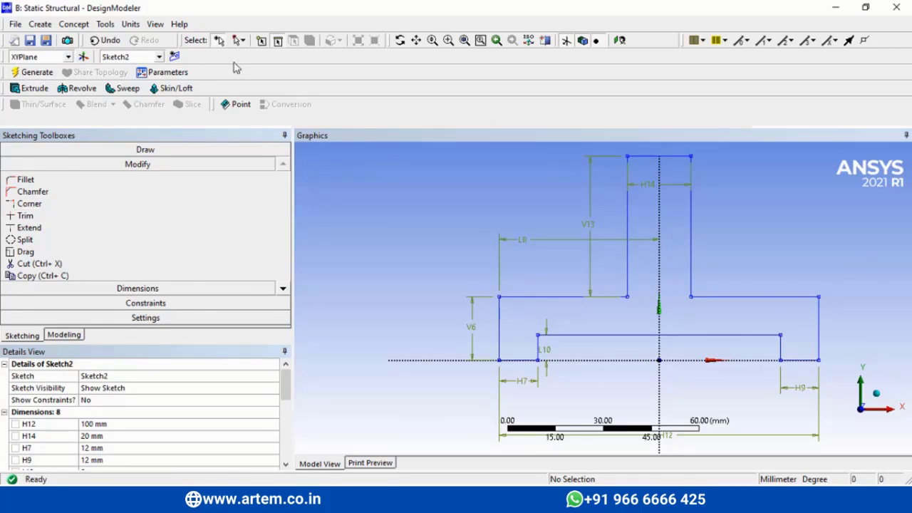
# Step: Fillet the base's two upper outer corners and the two corners where the upright meets the base with a 6 mm radius
pyautogui.click(84, 178)
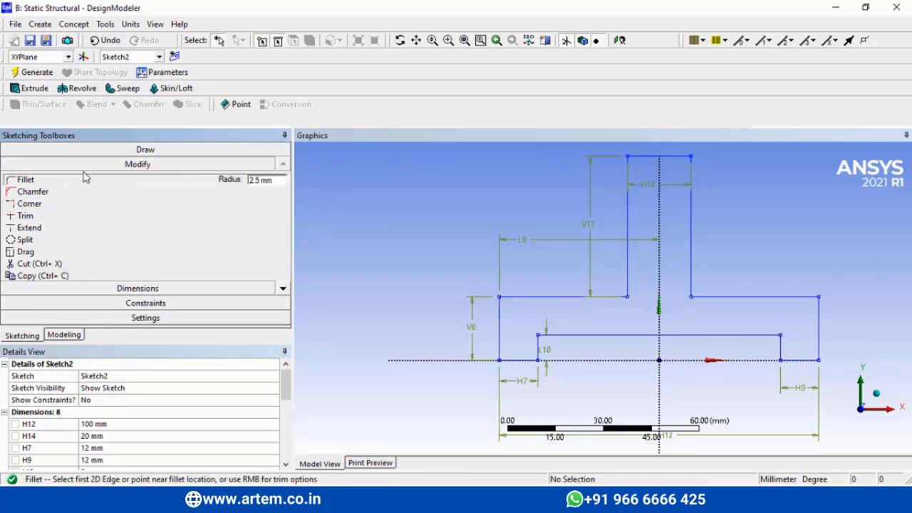
pyautogui.doubleClick(270, 181)
pyautogui.click(498, 325)
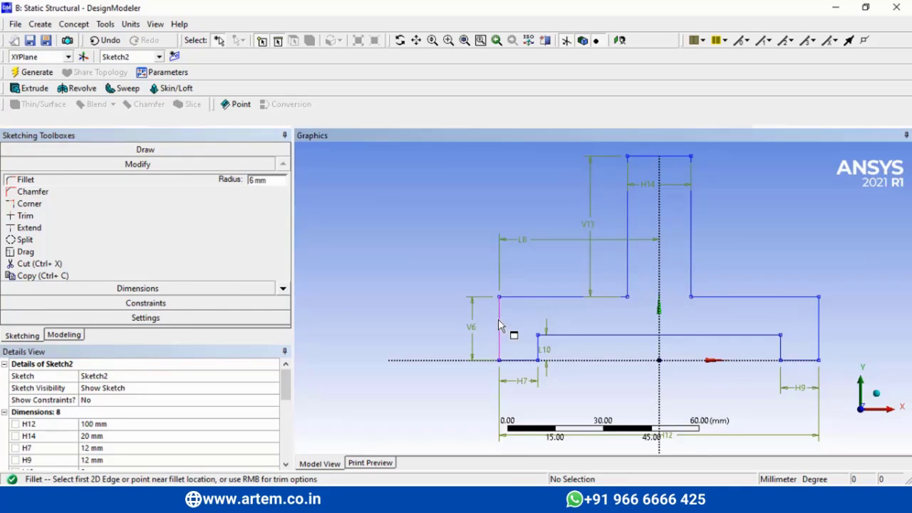
pyautogui.click(531, 299)
pyautogui.click(595, 296)
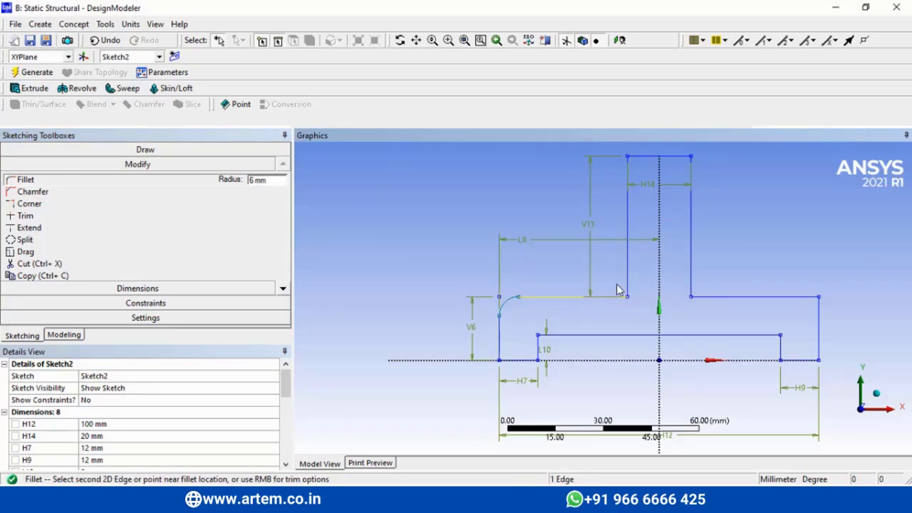
pyautogui.click(626, 279)
pyautogui.click(695, 281)
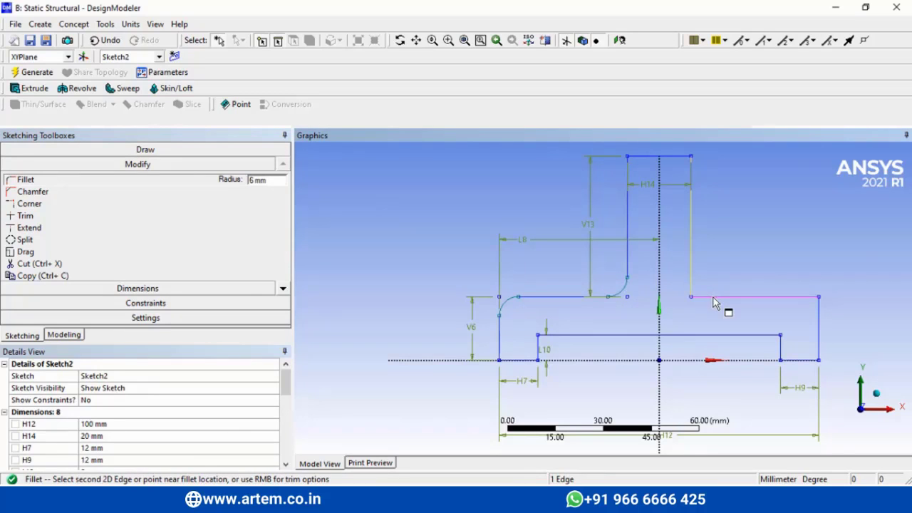
pyautogui.click(713, 297)
pyautogui.click(811, 300)
pyautogui.click(818, 318)
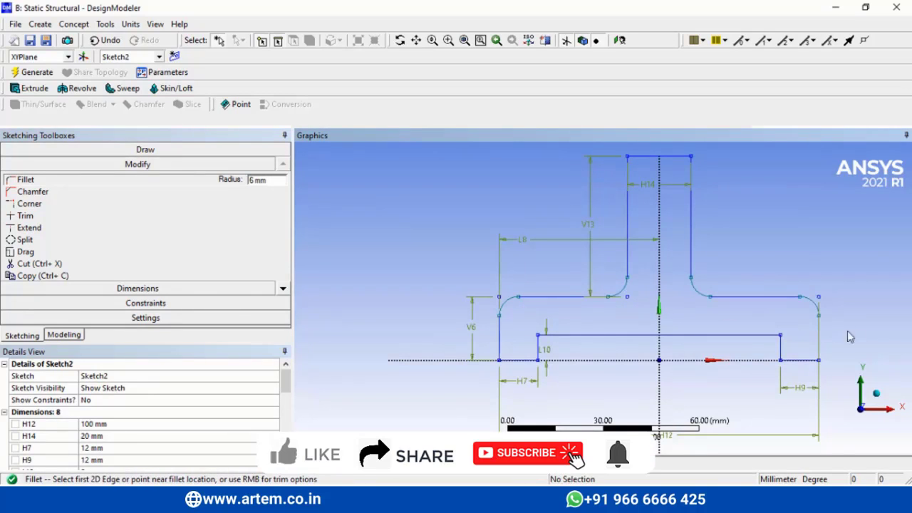
pyautogui.click(29, 76)
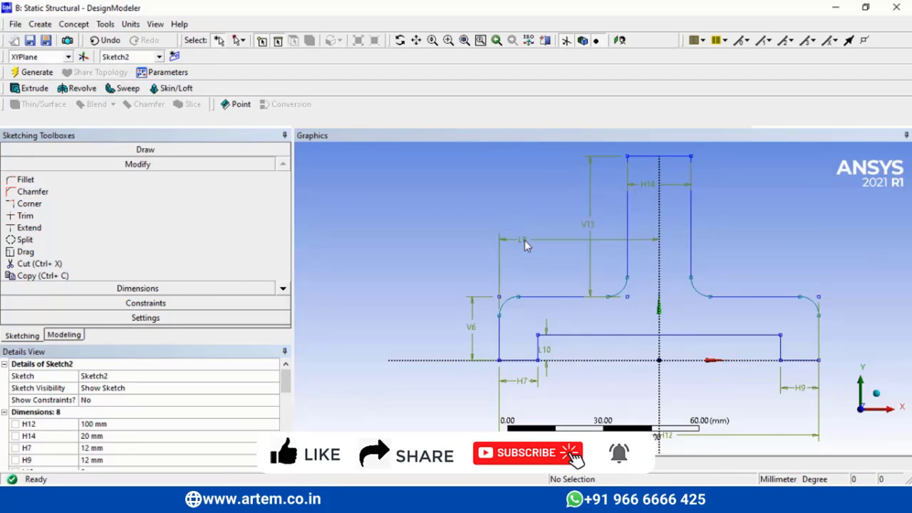
# Step: Start an extrusion using Sketch2 as its geometry and set the operation to Add Frozen
pyautogui.click(64, 336)
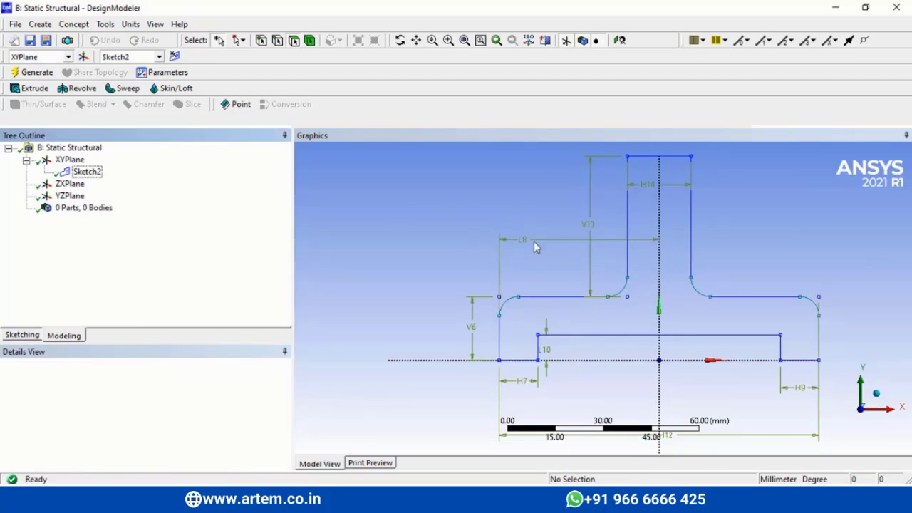
pyautogui.click(400, 40)
pyautogui.moveTo(436, 269)
pyautogui.mouseDown()
pyautogui.moveTo(472, 297)
pyautogui.moveTo(471, 163)
pyautogui.moveTo(526, 206)
pyautogui.moveTo(477, 179)
pyautogui.moveTo(528, 232)
pyautogui.mouseUp()
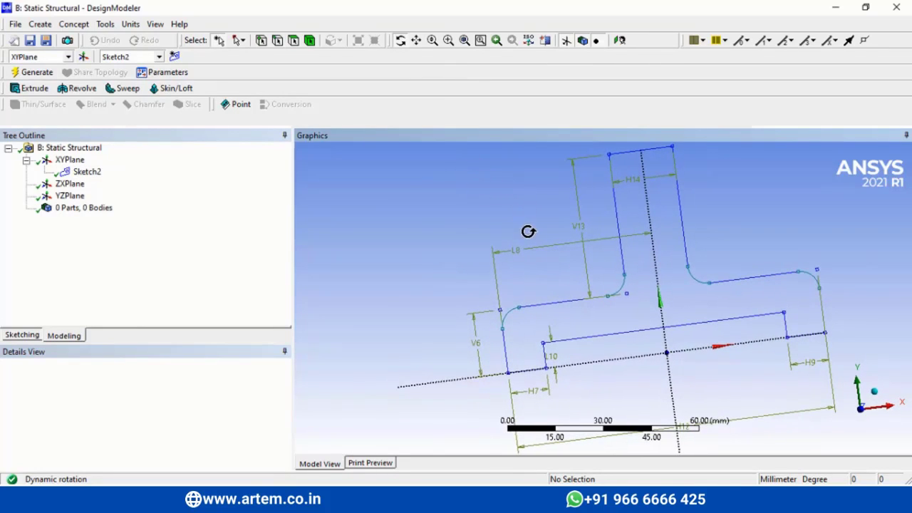
pyautogui.click(29, 87)
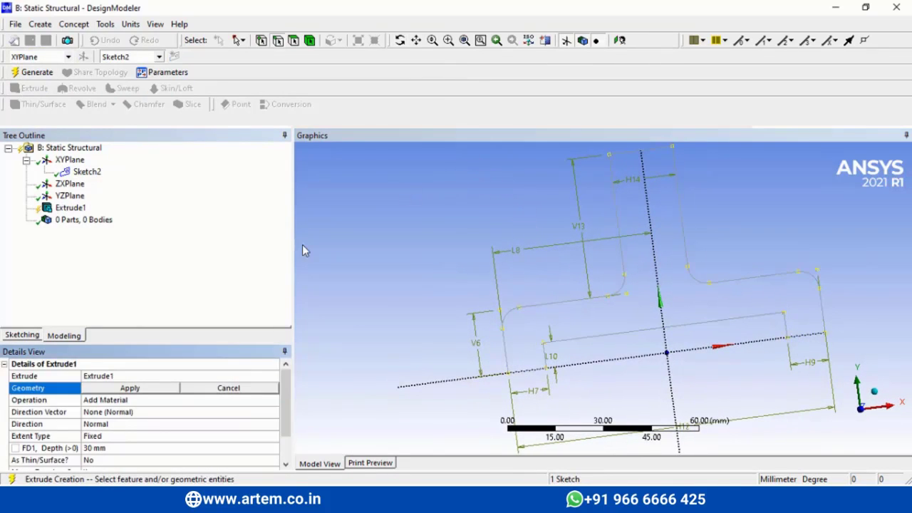
pyautogui.click(86, 171)
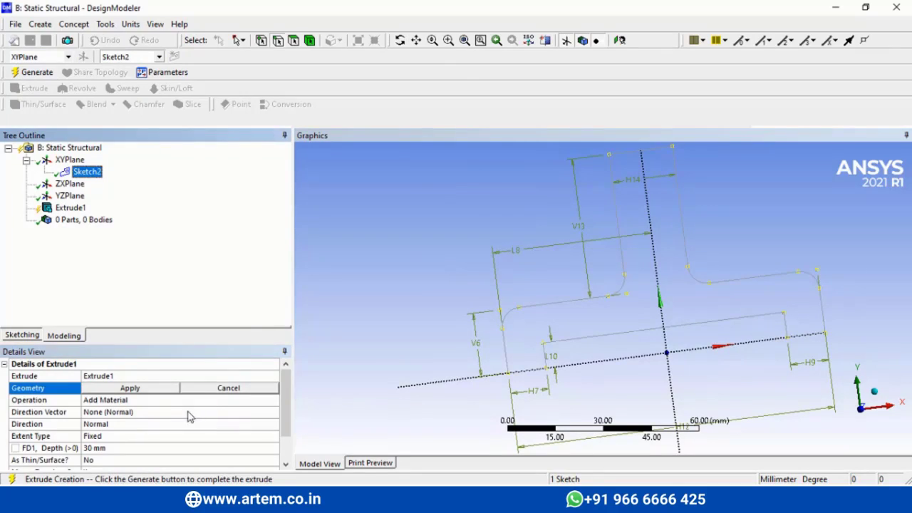
pyautogui.click(158, 388)
pyautogui.click(191, 401)
pyautogui.click(275, 400)
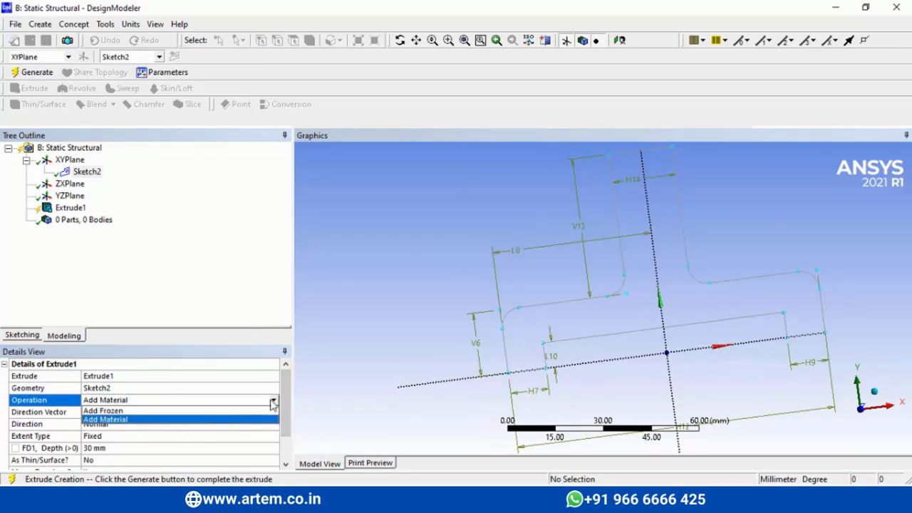
pyautogui.click(107, 419)
# Step: Set the extrusion direction to Both - Symmetric with a depth of 20 mm and generate the solid
pyautogui.click(268, 413)
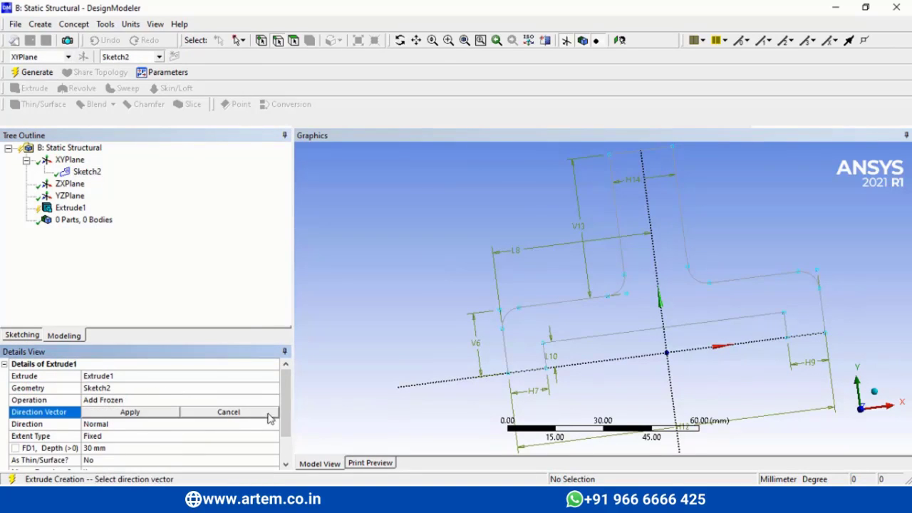
pyautogui.click(125, 425)
pyautogui.click(273, 425)
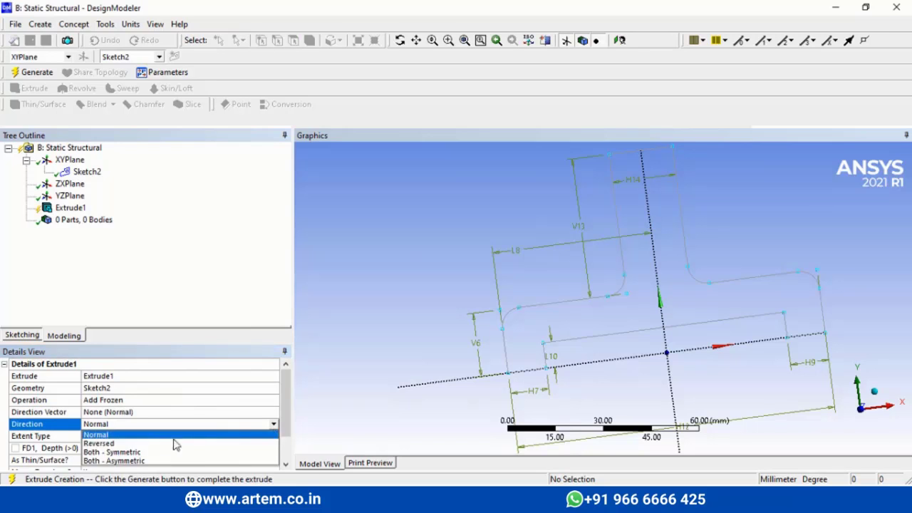
pyautogui.click(164, 456)
pyautogui.click(135, 447)
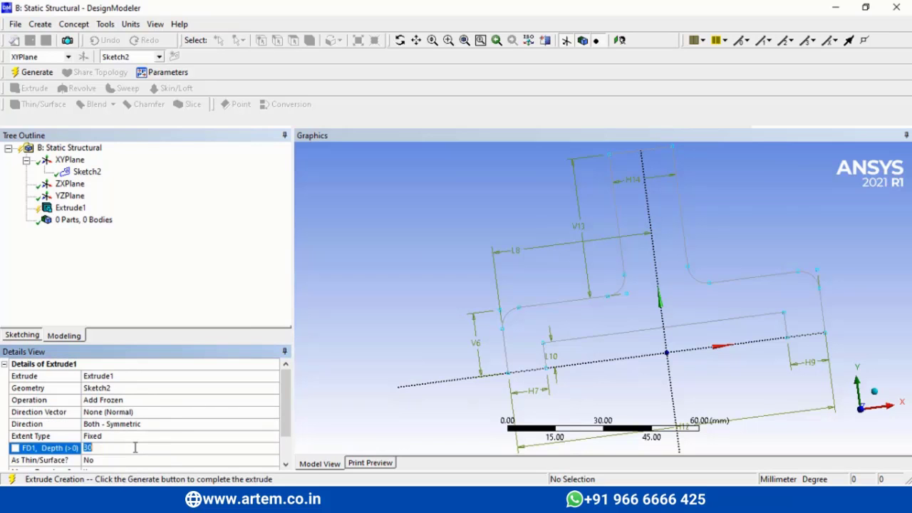
pyautogui.click(32, 72)
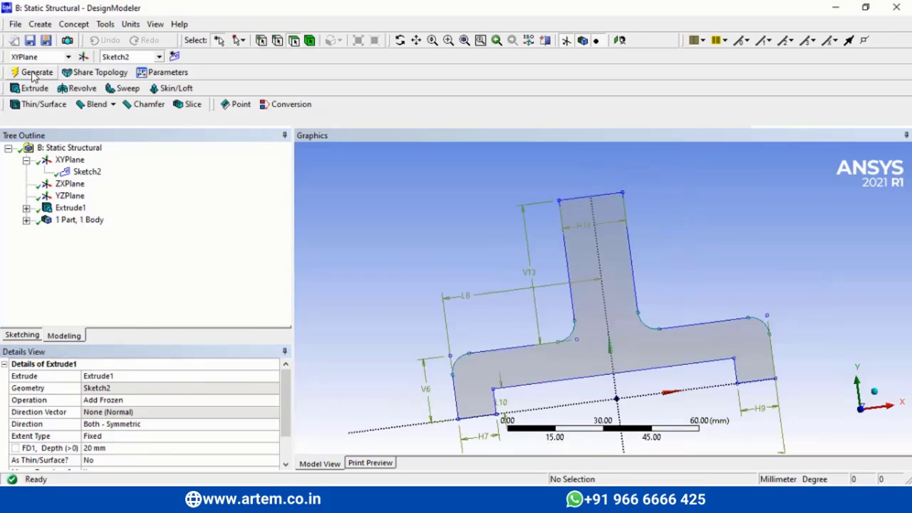
# Step: Inspect the extruded bracket from several angles, then start a new plane based on XYPlane
pyautogui.click(400, 40)
pyautogui.moveTo(399, 250); pyautogui.dragTo(736, 325)
pyautogui.click(878, 394)
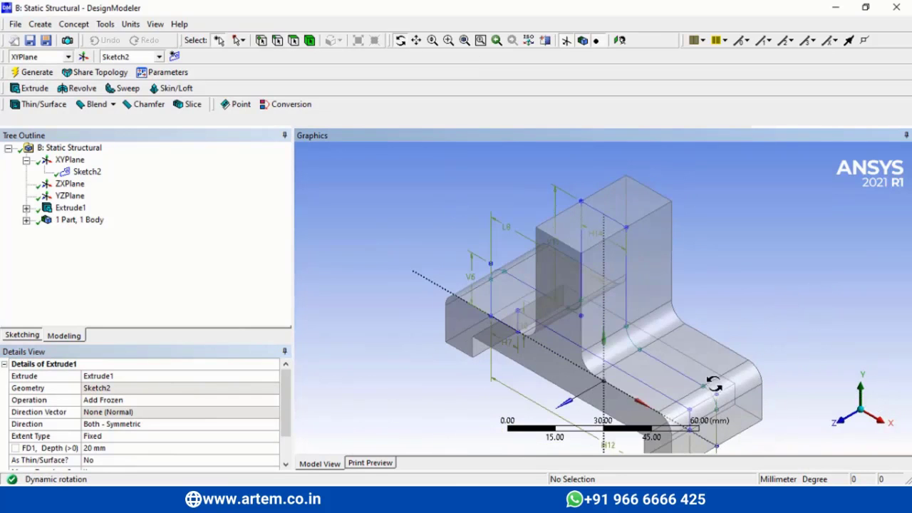
pyautogui.moveTo(715, 385); pyautogui.dragTo(684, 365)
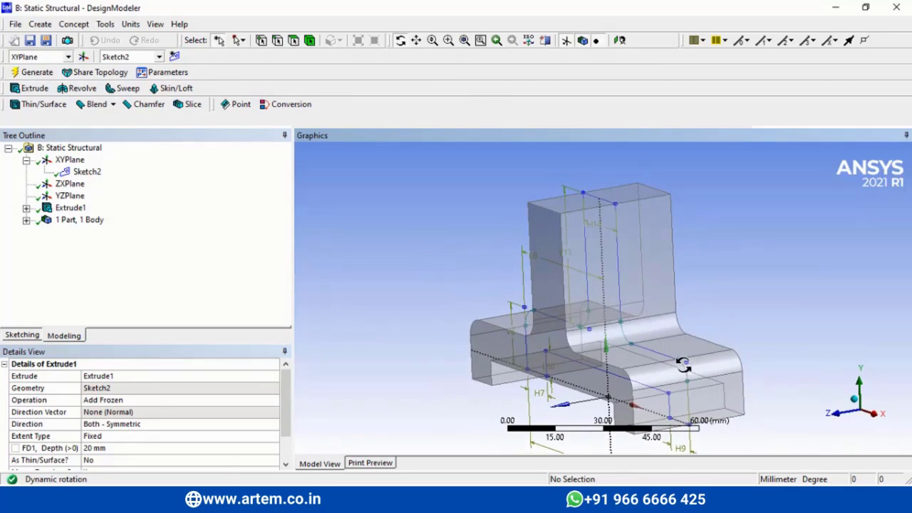
pyautogui.click(84, 56)
pyautogui.click(26, 232)
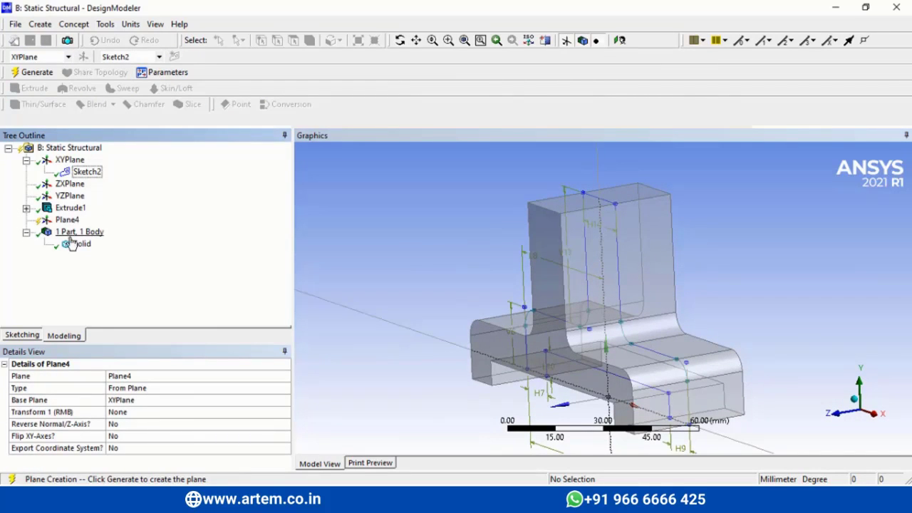
pyautogui.click(80, 243)
pyautogui.rightClick(78, 246)
pyautogui.click(40, 260)
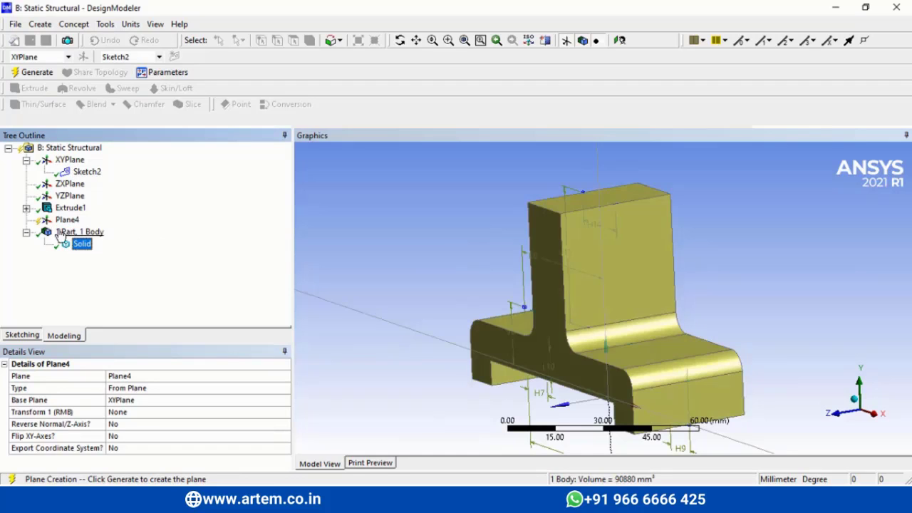
# Step: Define the new plane as From Centroid, using the flat side face of the bracket's upright as its base entity
pyautogui.click(67, 220)
pyautogui.click(241, 391)
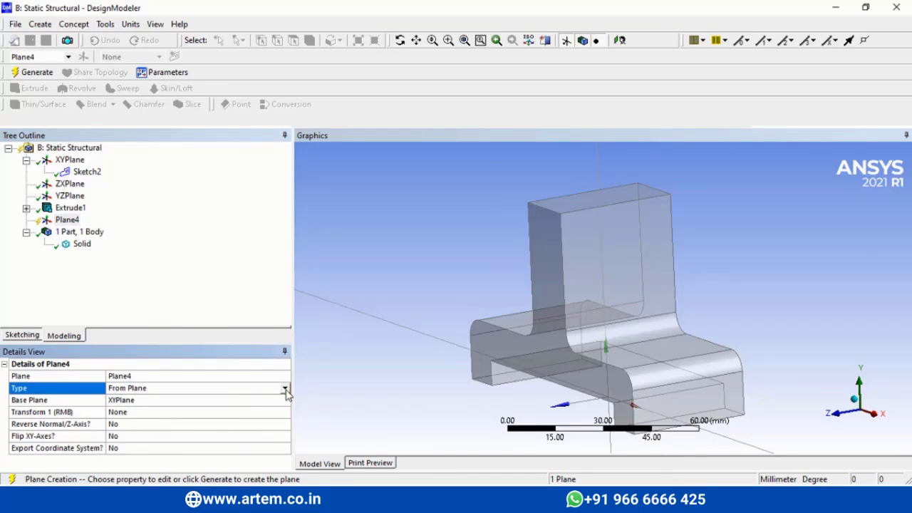
pyautogui.click(285, 391)
pyautogui.click(139, 416)
pyautogui.click(134, 401)
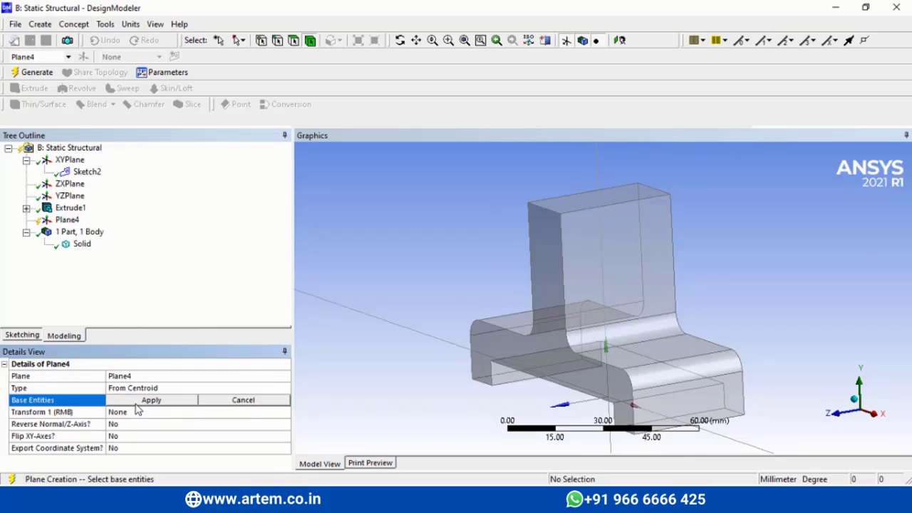
pyautogui.click(641, 254)
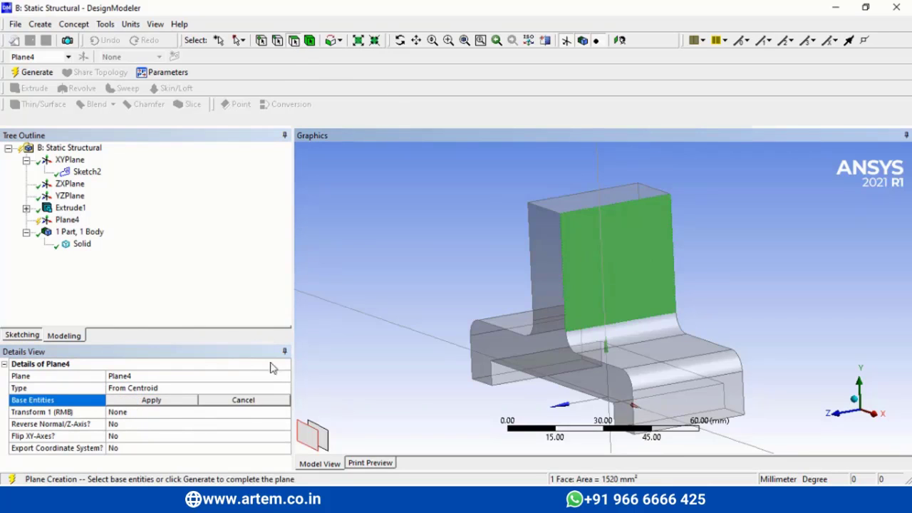
pyautogui.click(152, 402)
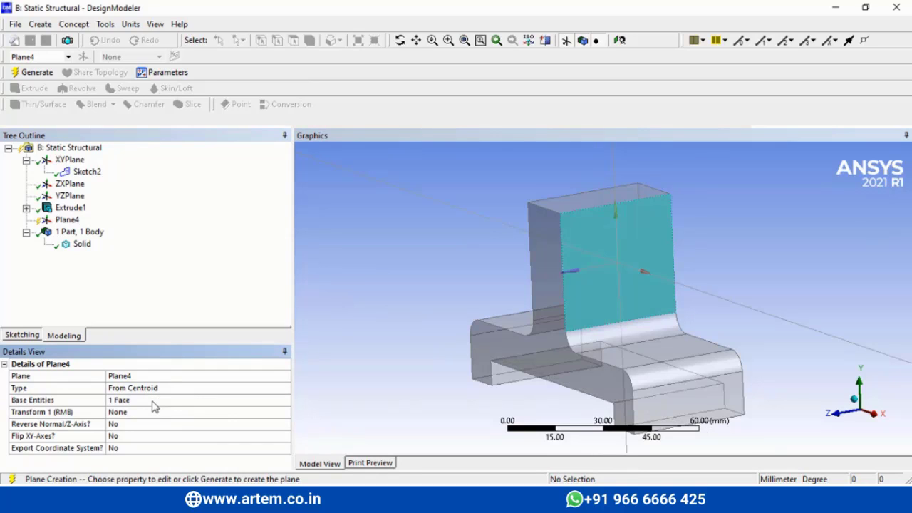
# Step: Add a Rotate about Y transform of 90° to the plane and generate it
pyautogui.click(221, 413)
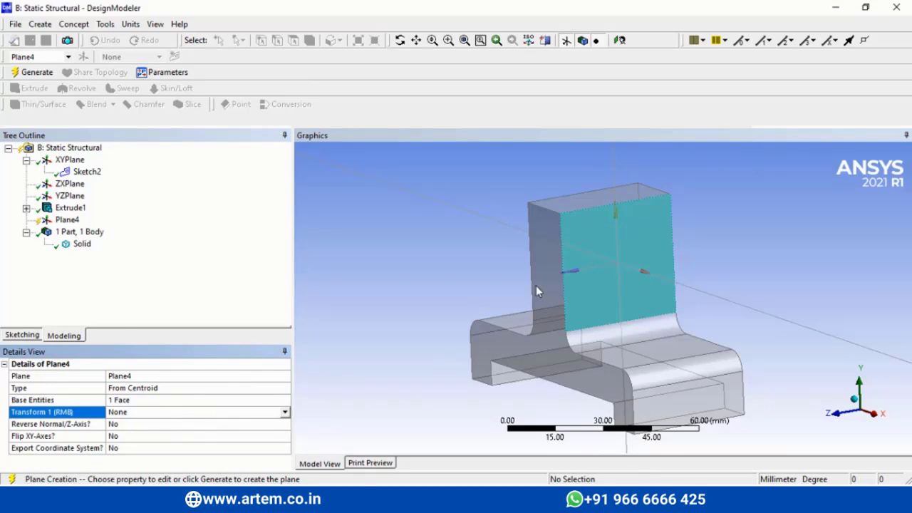
pyautogui.click(285, 413)
pyautogui.click(135, 473)
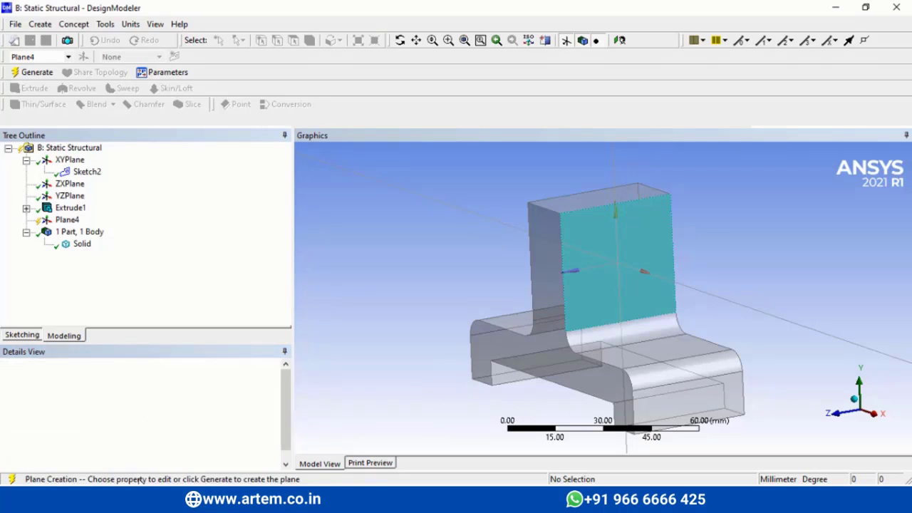
pyautogui.click(131, 425)
pyautogui.press('Return')
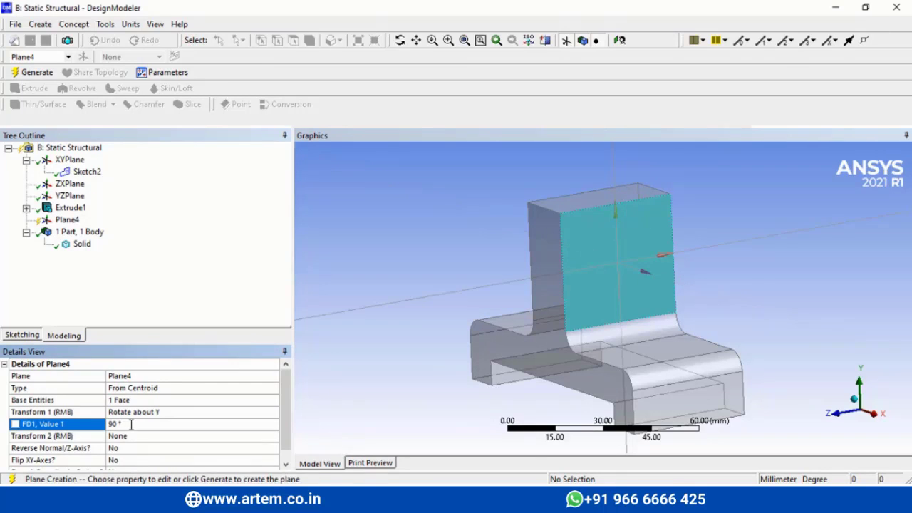
pyautogui.click(33, 71)
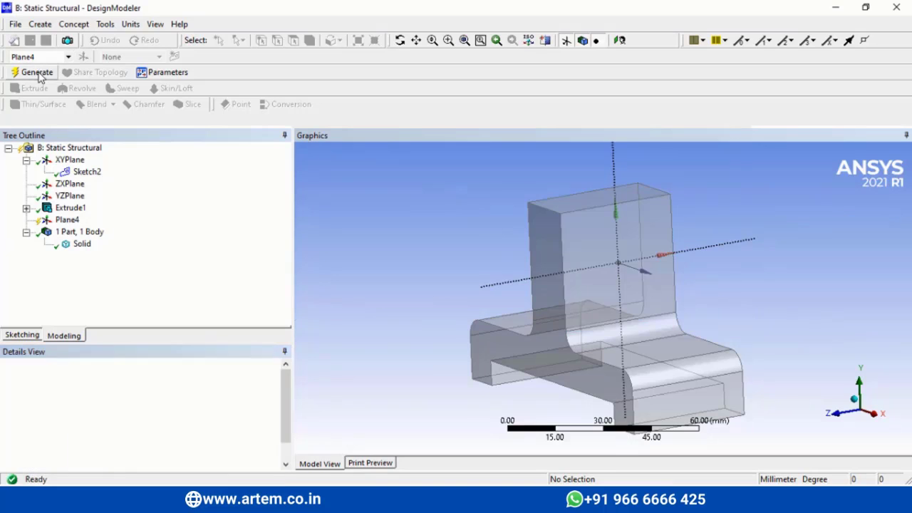
# Step: Create a new sketch on Plane4 and hide the bracket's solid body
pyautogui.click(67, 219)
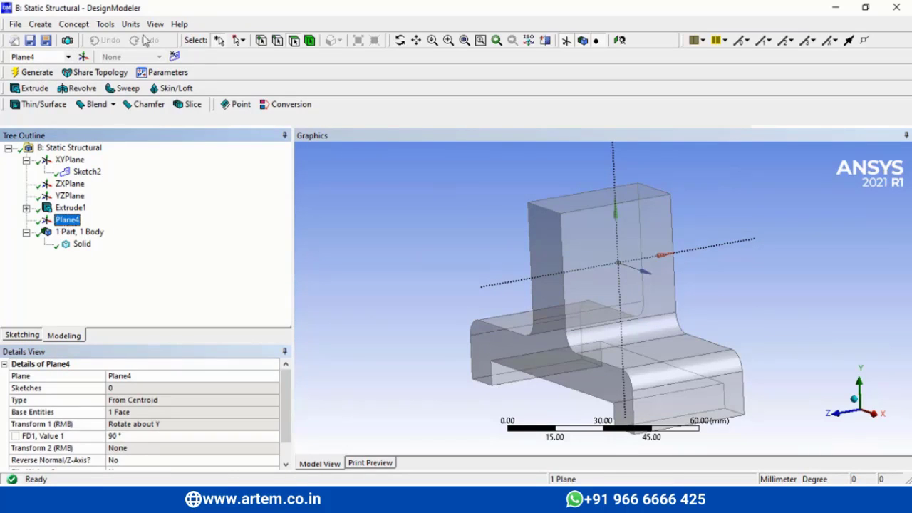
pyautogui.click(174, 56)
pyautogui.click(80, 256)
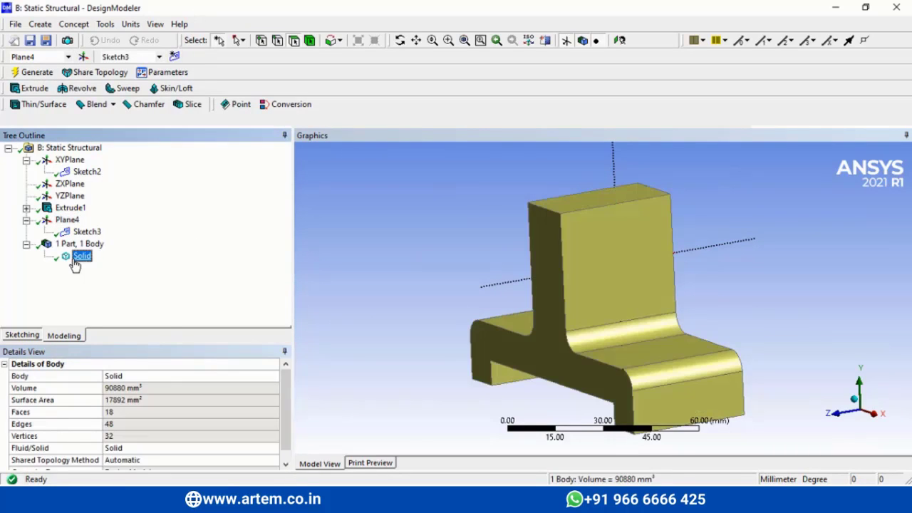
pyautogui.rightClick(82, 257)
pyautogui.click(114, 267)
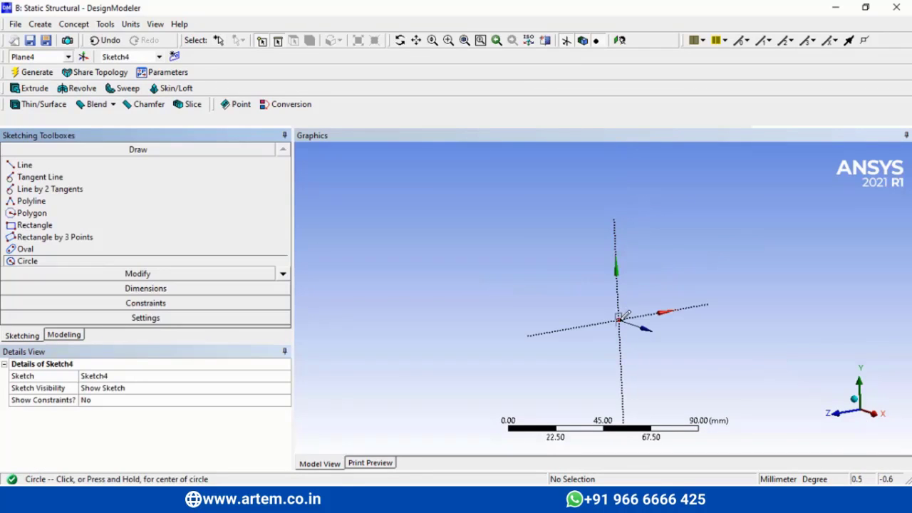
# Step: Sketch two concentric circles centred on the plane's origin, about 20 mm and 47 mm in diameter
pyautogui.click(620, 318)
pyautogui.click(623, 318)
pyautogui.click(620, 318)
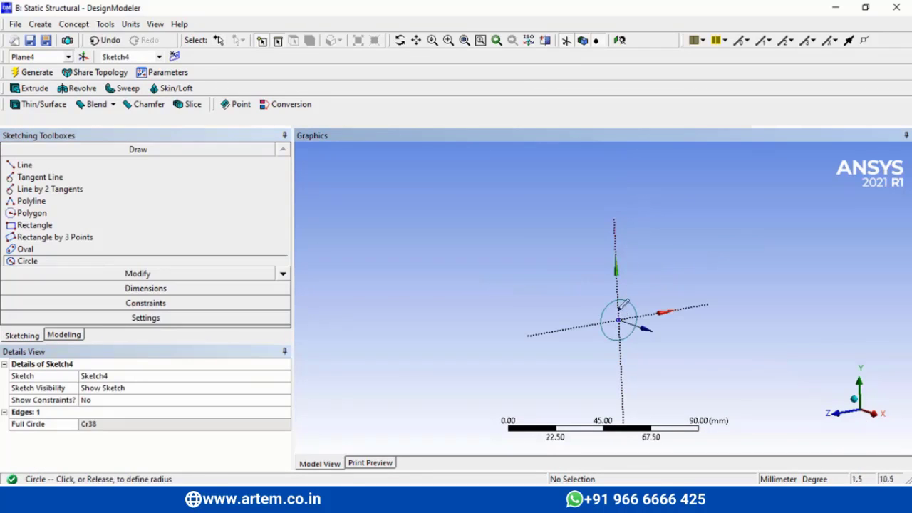
pyautogui.click(660, 319)
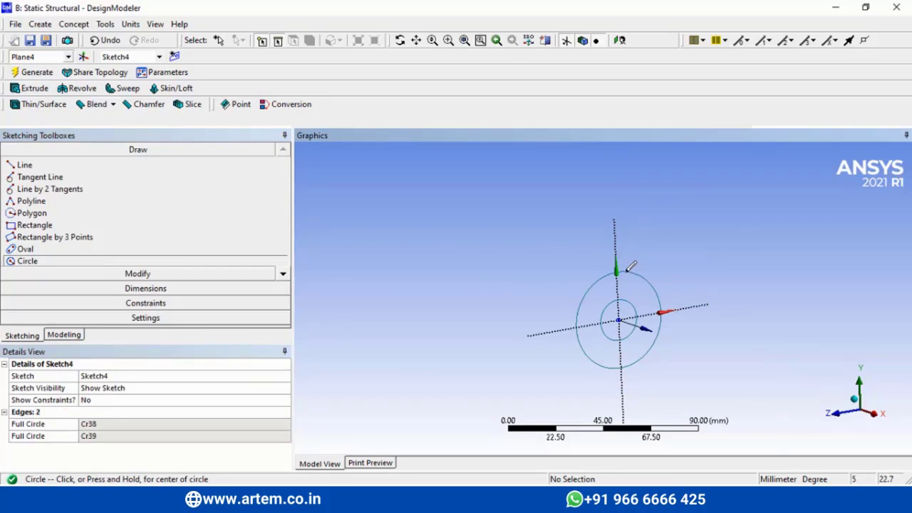
# Step: Dimension the diameters of the outer and inner circles
pyautogui.click(118, 288)
pyautogui.click(651, 291)
pyautogui.click(673, 263)
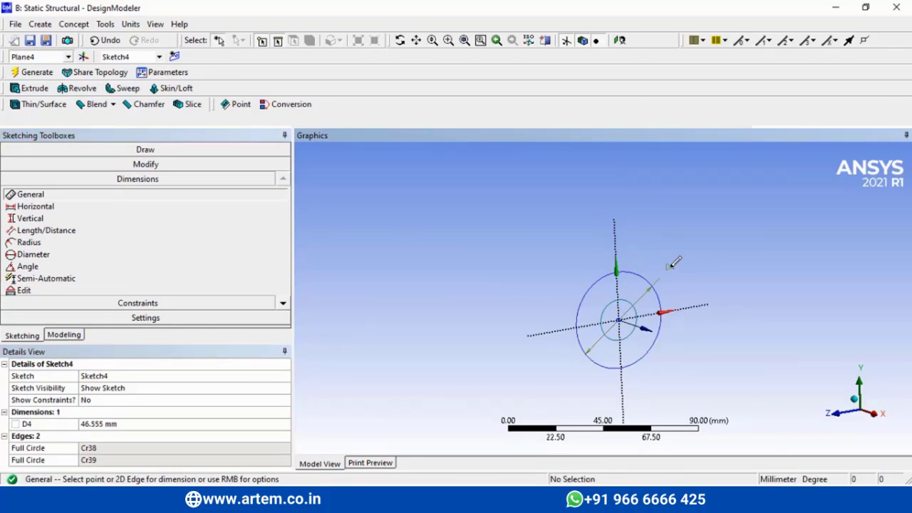
pyautogui.click(607, 308)
pyautogui.click(597, 290)
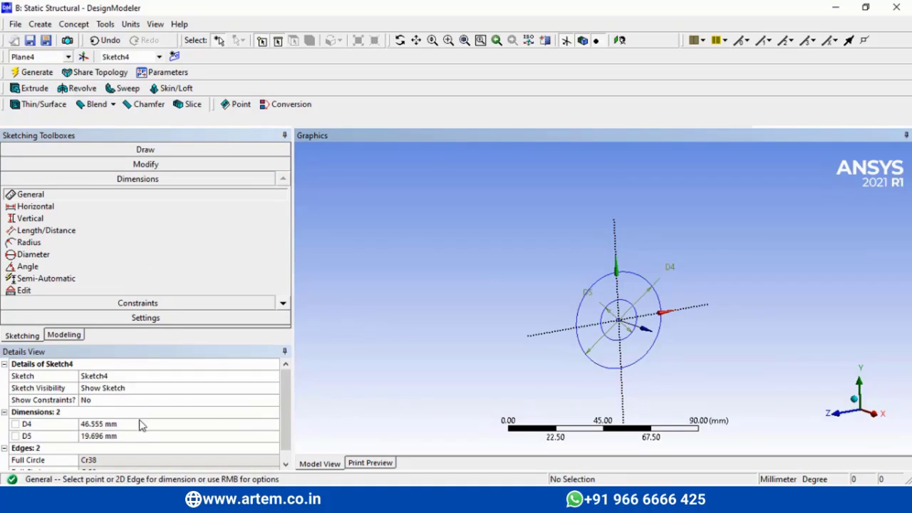
# Step: Set the outer circle's diameter to 40 mm and the inner circle's diameter to 24 mm
pyautogui.click(141, 424)
pyautogui.write('40')
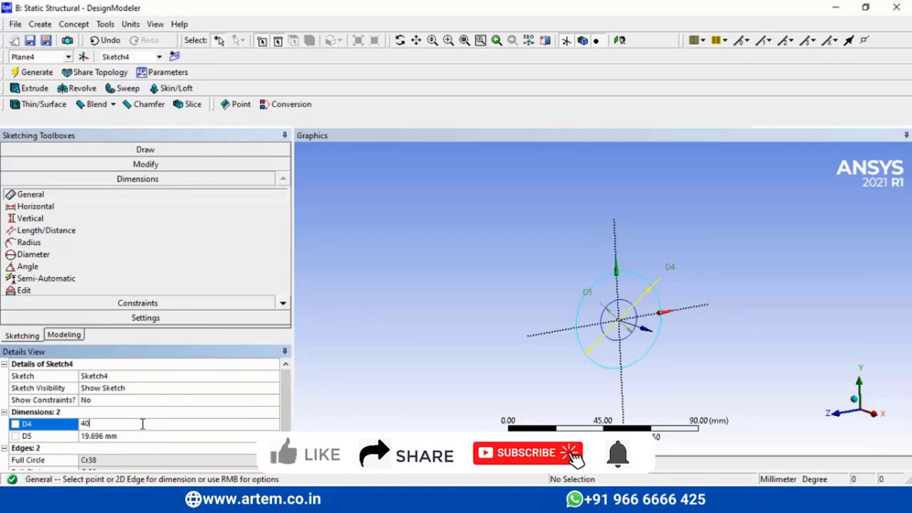
pyautogui.press('Return')
pyautogui.click(141, 437)
pyautogui.write('24')
pyautogui.press('Return')
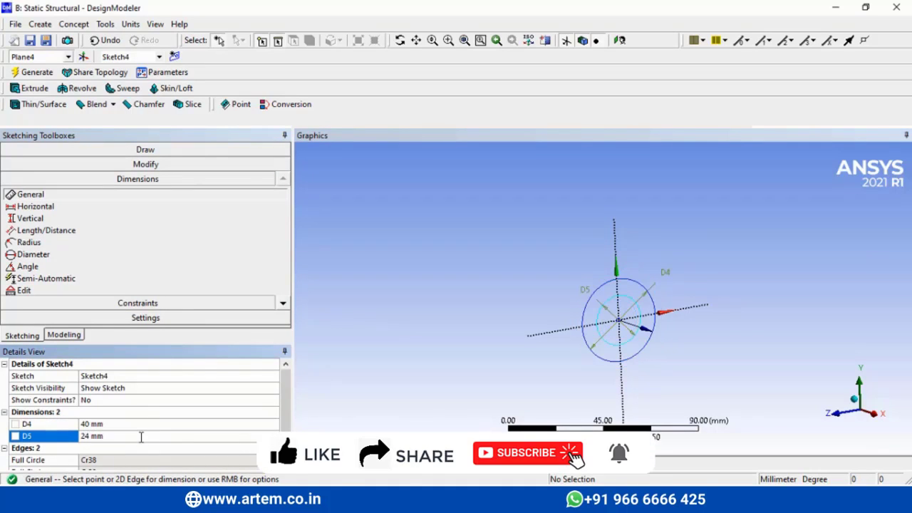
# Step: Trim away the lower half of the outer circle below the horizontal axis
pyautogui.click(114, 151)
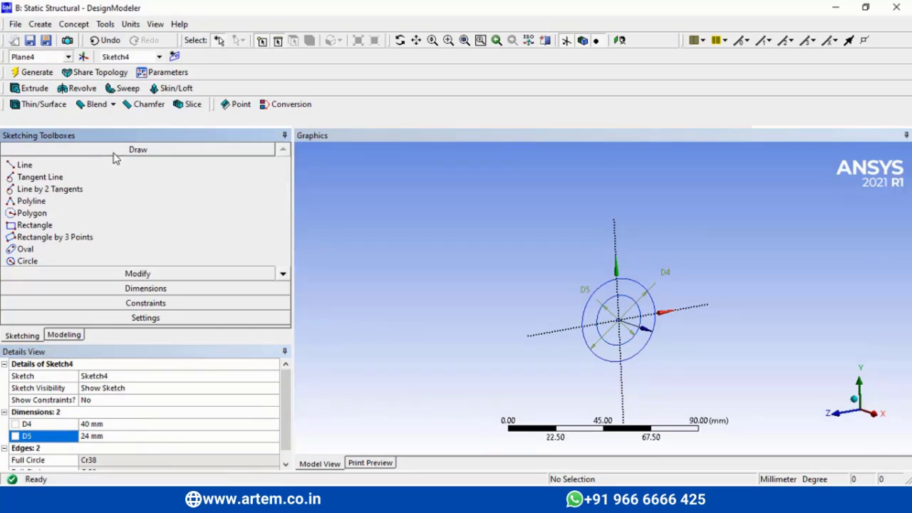
pyautogui.click(118, 278)
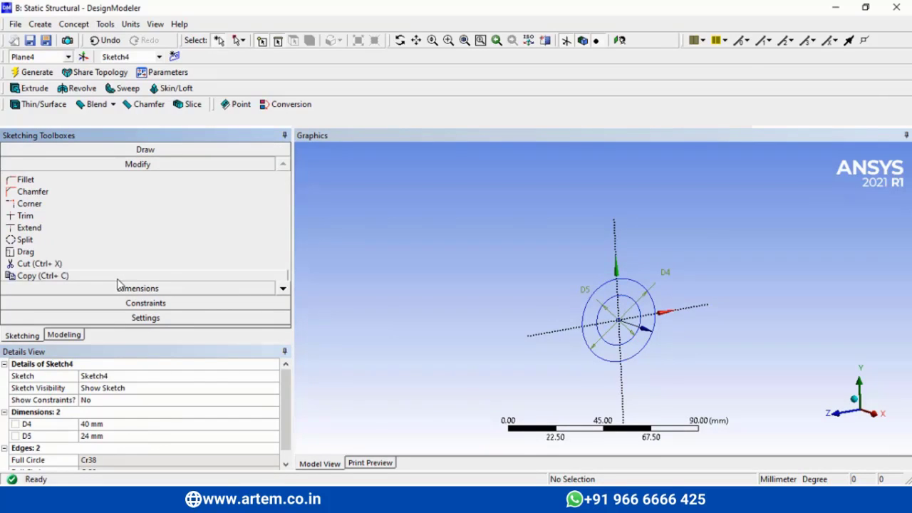
pyautogui.click(25, 216)
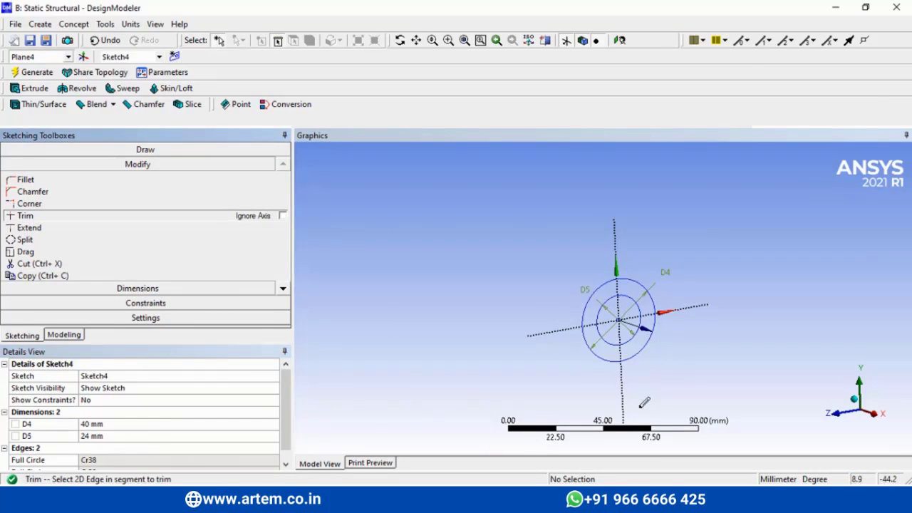
pyautogui.click(626, 354)
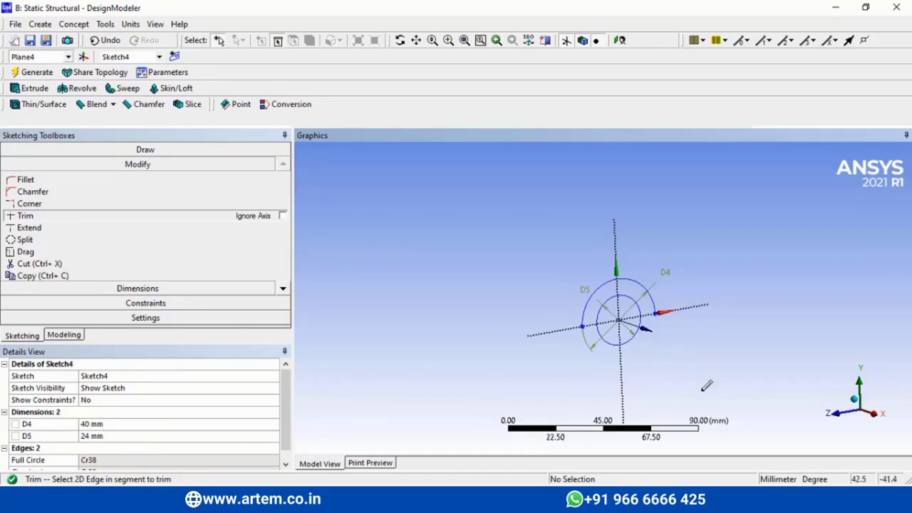
# Step: Show the hidden bracket solid again and view the sketch against it along the X axis
pyautogui.click(10, 74)
pyautogui.click(62, 336)
pyautogui.click(81, 256)
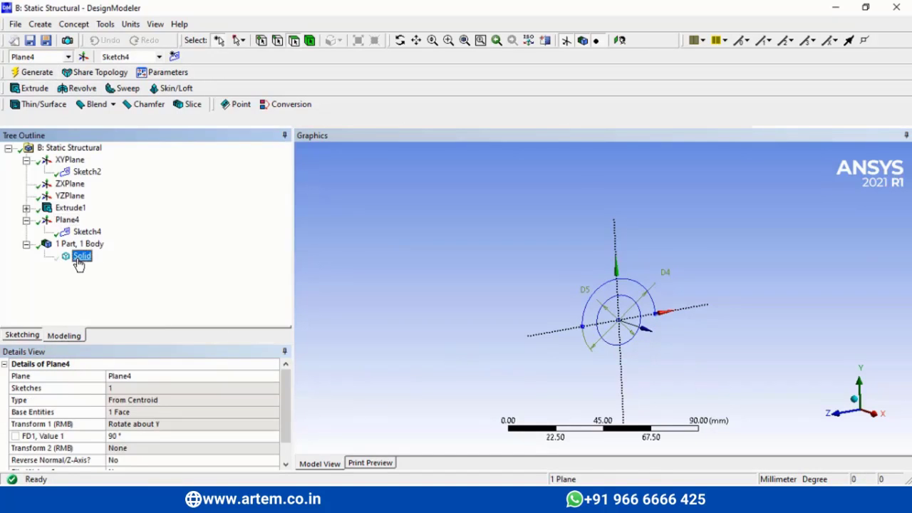
pyautogui.rightClick(82, 257)
pyautogui.click(99, 268)
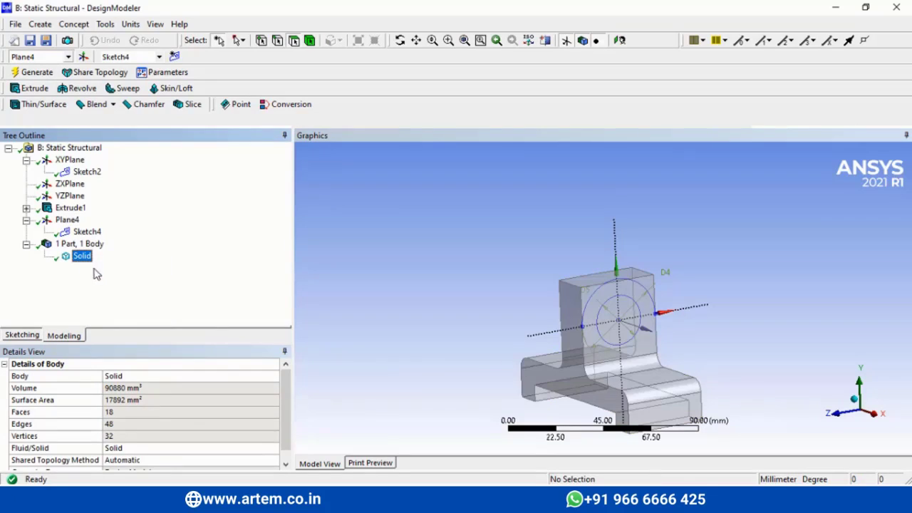
pyautogui.click(873, 413)
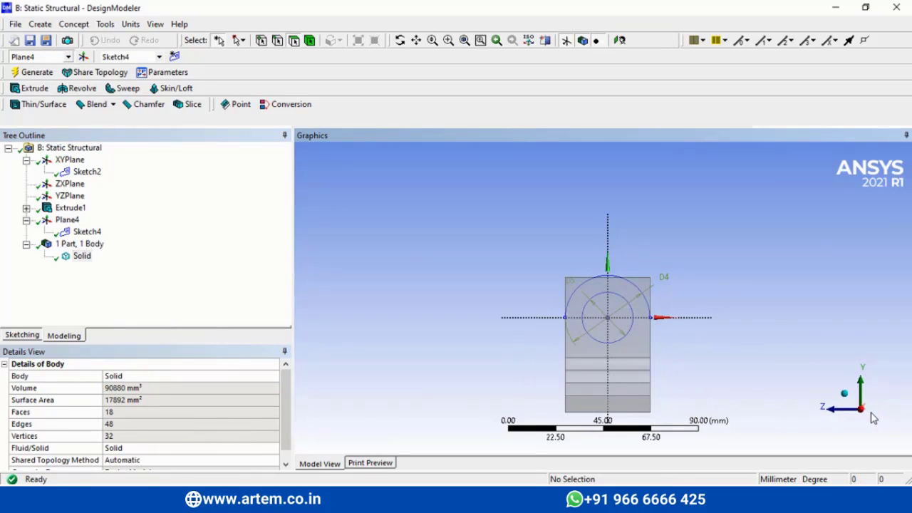
# Step: Start an extrusion using Sketch4 as its geometry and set the operation to Add Frozen
pyautogui.click(87, 232)
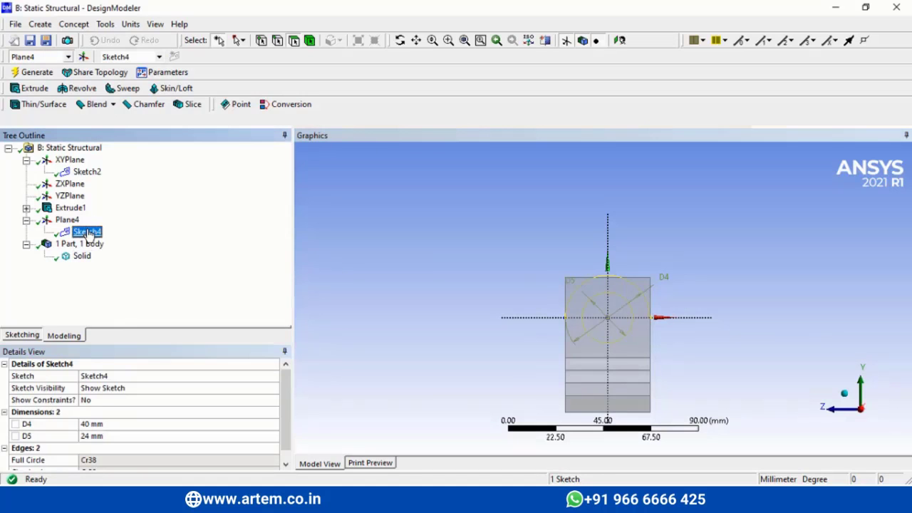
pyautogui.click(32, 87)
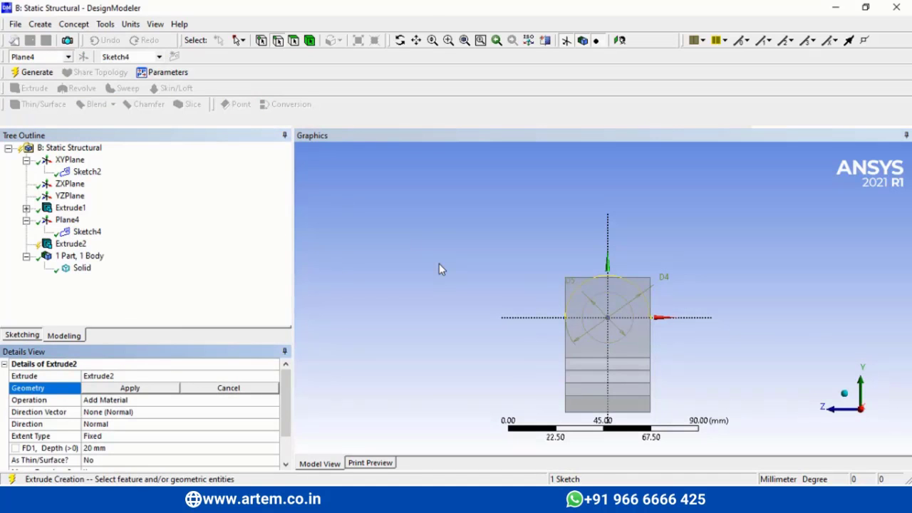
pyautogui.click(400, 40)
pyautogui.moveTo(444, 251)
pyautogui.mouseDown()
pyautogui.moveTo(556, 285)
pyautogui.moveTo(494, 275)
pyautogui.moveTo(601, 300)
pyautogui.mouseUp()
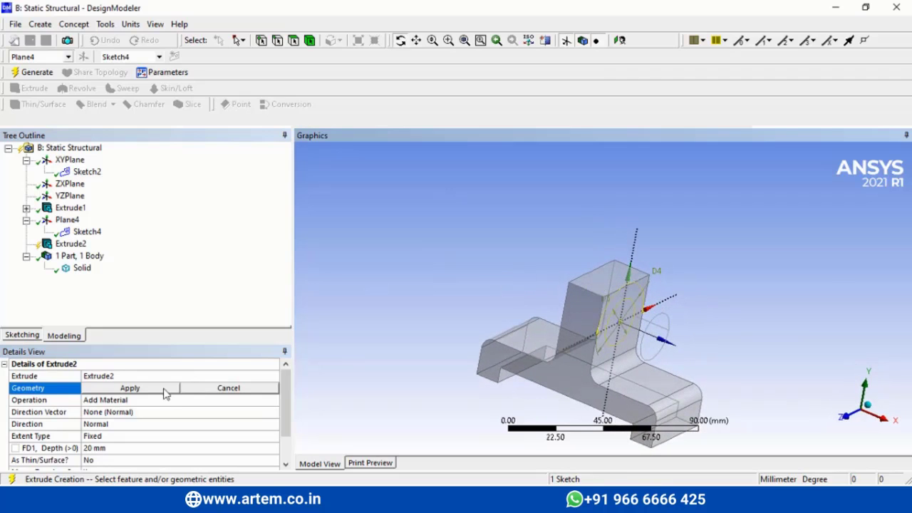
pyautogui.click(136, 392)
pyautogui.click(190, 400)
pyautogui.click(274, 400)
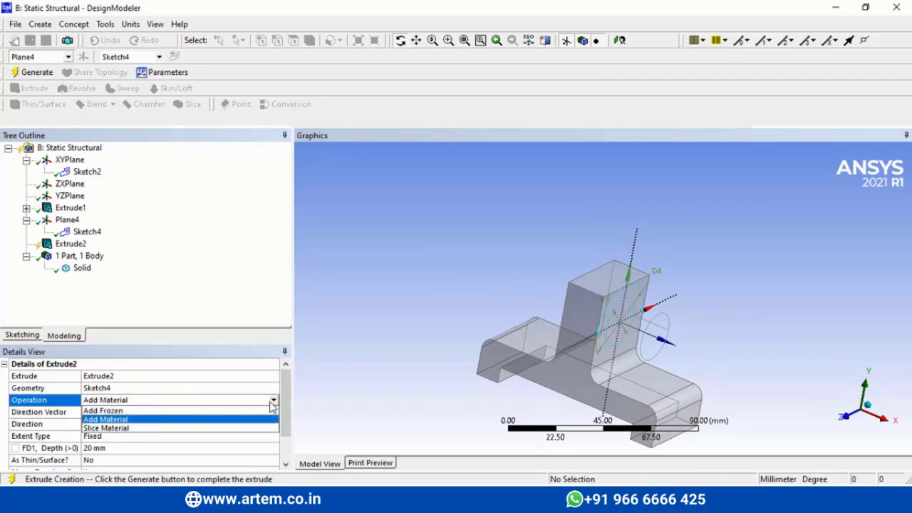
pyautogui.click(110, 412)
pyautogui.click(160, 414)
pyautogui.click(142, 414)
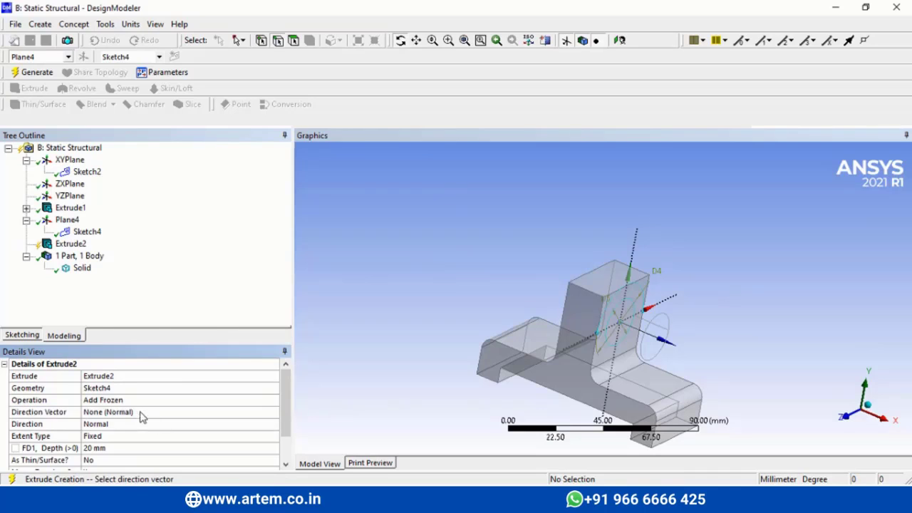
# Step: Set the extrusion direction to Reversed with a fixed depth of 25 mm
pyautogui.click(218, 426)
pyautogui.click(274, 424)
pyautogui.click(158, 442)
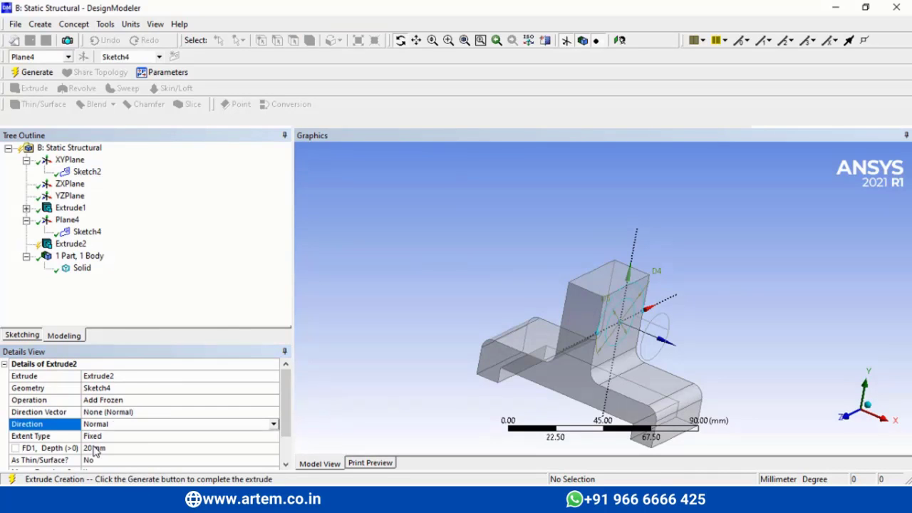
pyautogui.click(131, 449)
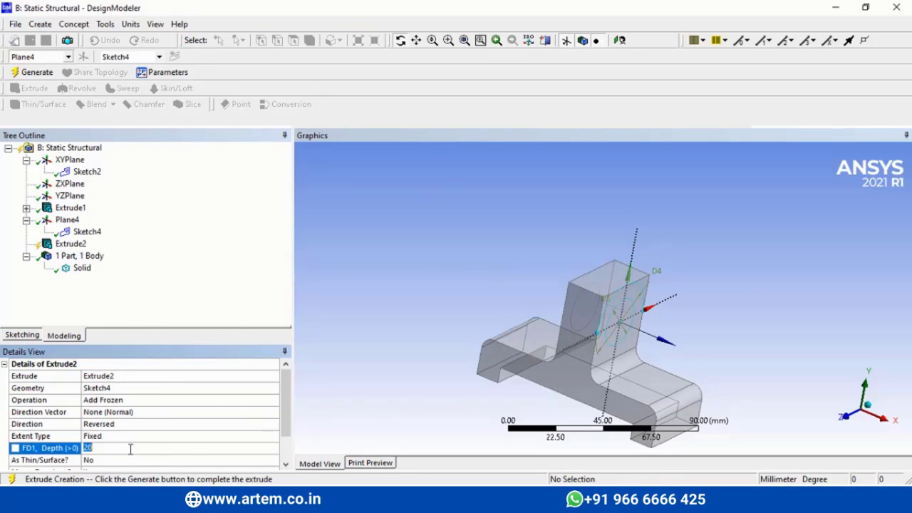
pyautogui.write('25')
pyautogui.press('Return')
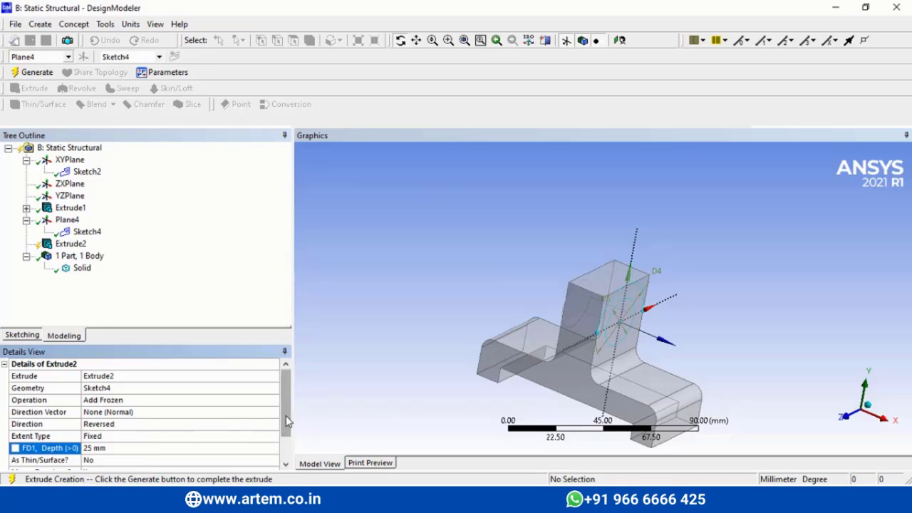
pyautogui.moveTo(287, 421); pyautogui.dragTo(290, 441)
pyautogui.click(200, 425)
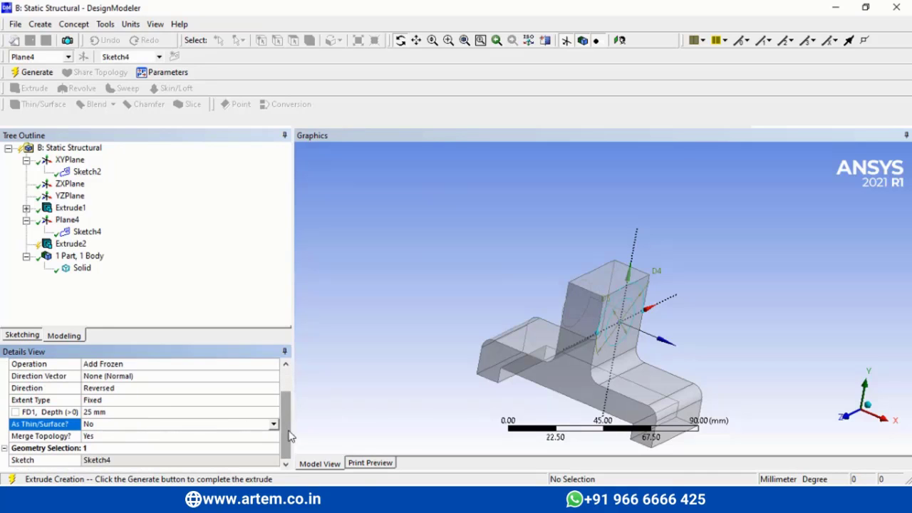
# Step: Make the Sketch4 extrusion a thin one with an inward thickness of 0.1 mm and generate it
pyautogui.click(275, 425)
pyautogui.click(174, 444)
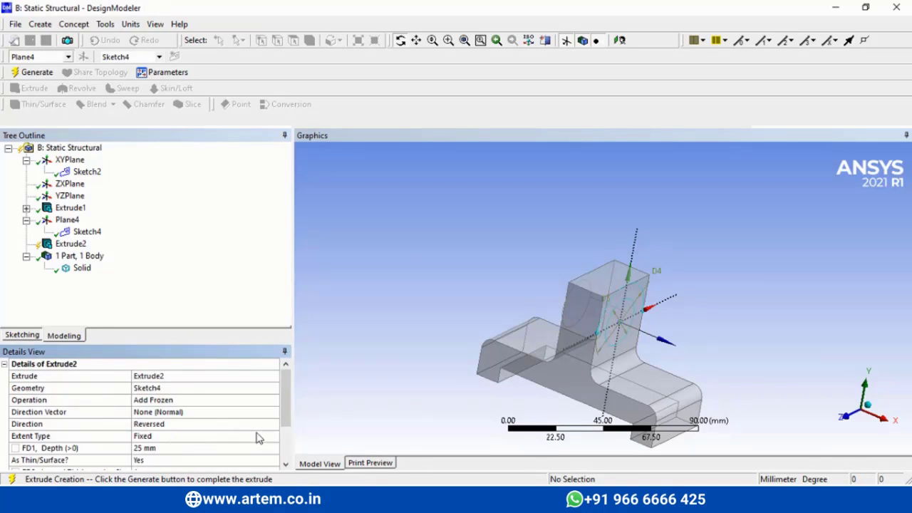
pyautogui.moveTo(286, 426); pyautogui.dragTo(286, 459)
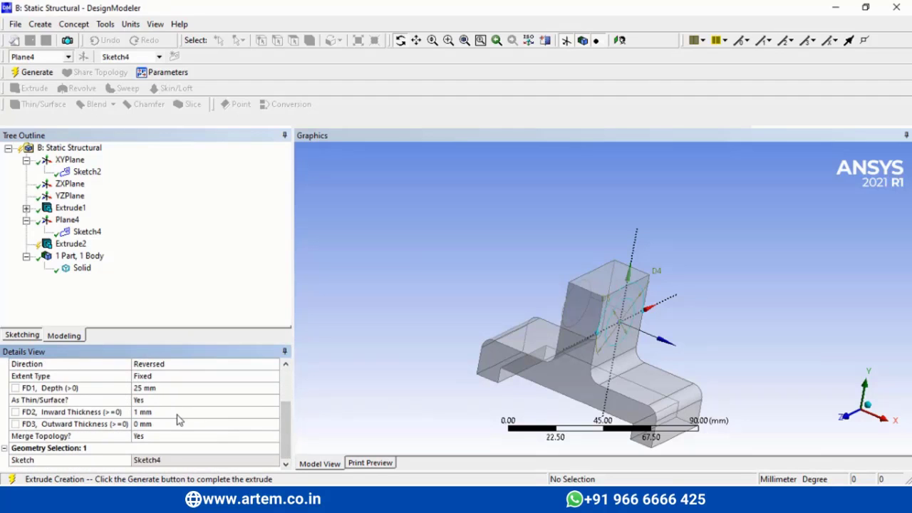
pyautogui.click(178, 414)
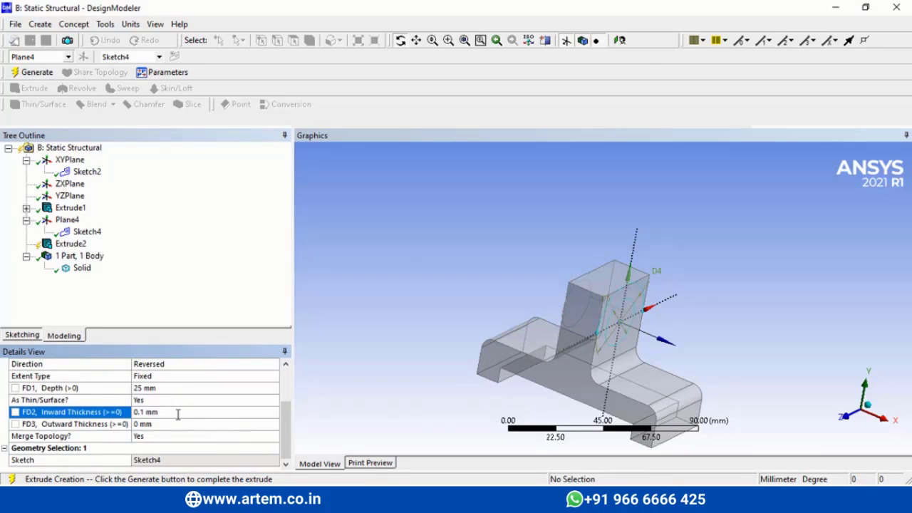
pyautogui.click(34, 72)
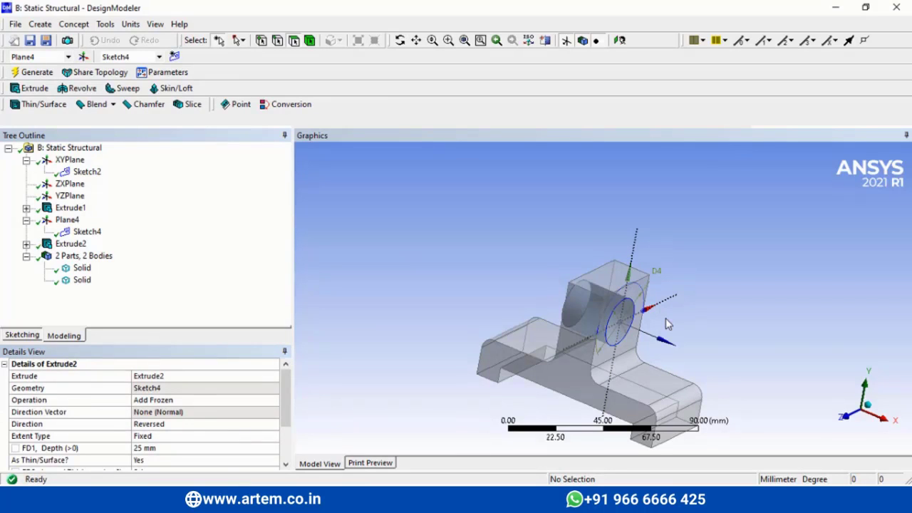
# Step: Examine the bracket's side and bore faces and Sketch4 to check how the thin extrusion turned out
pyautogui.click(634, 285)
pyautogui.click(585, 309)
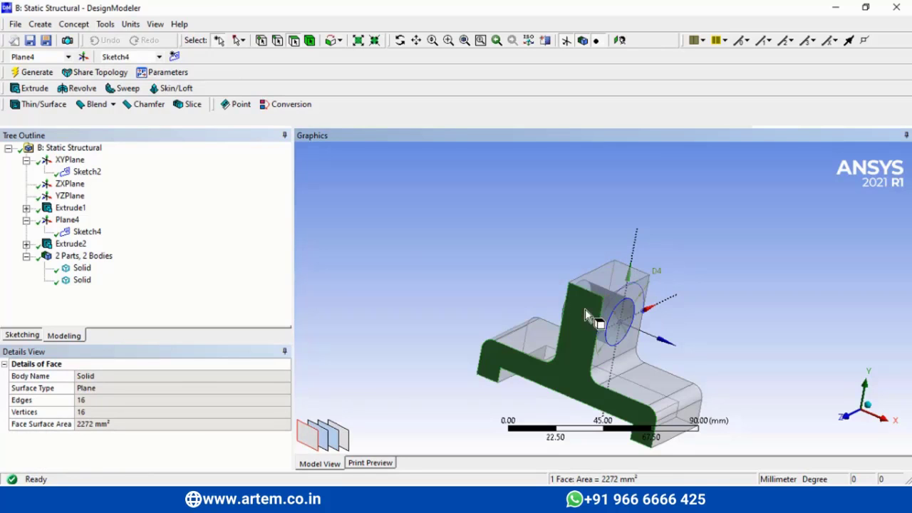
pyautogui.click(689, 320)
pyautogui.click(608, 332)
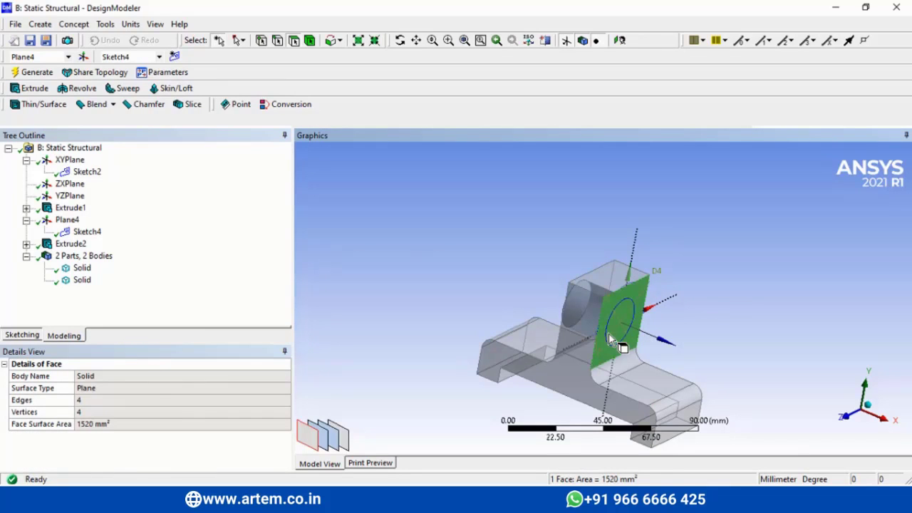
pyautogui.click(661, 335)
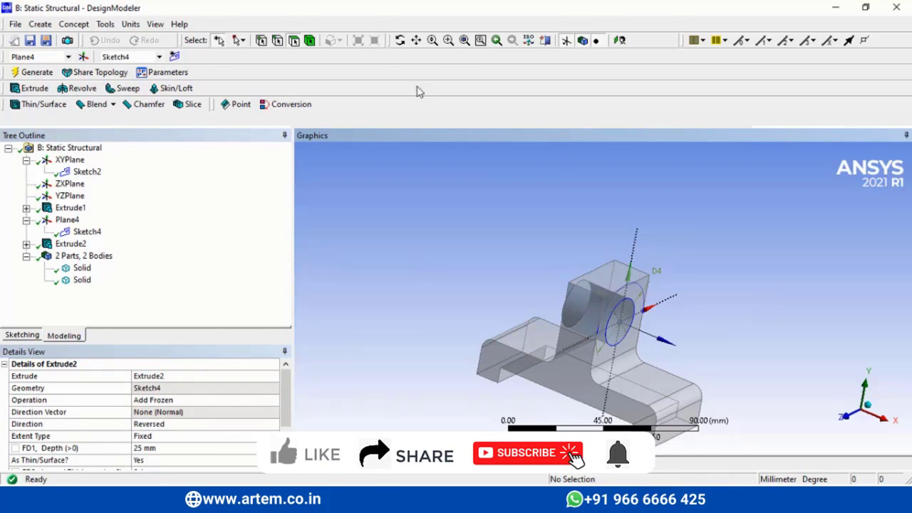
pyautogui.click(401, 41)
pyautogui.moveTo(642, 299); pyautogui.dragTo(694, 307)
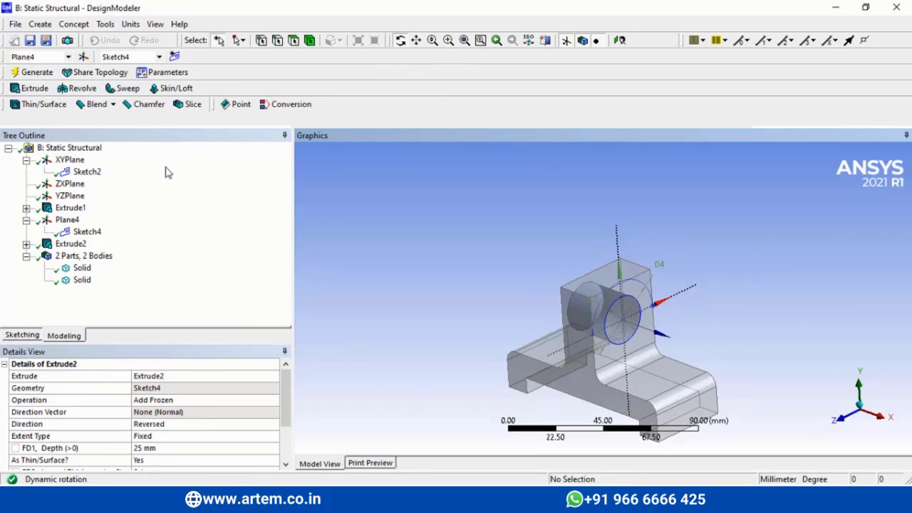
pyautogui.click(86, 232)
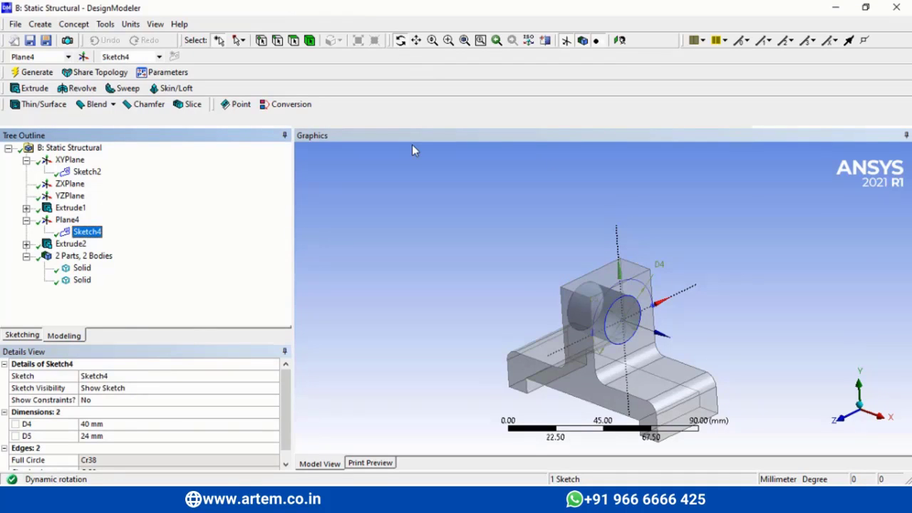
pyautogui.click(453, 247)
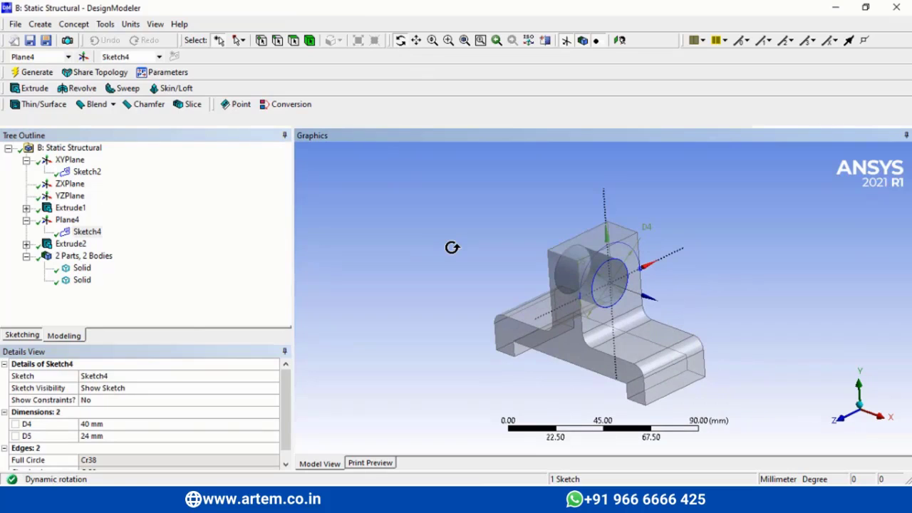
# Step: Delete the thin Extrude2 feature from the model
pyautogui.click(81, 280)
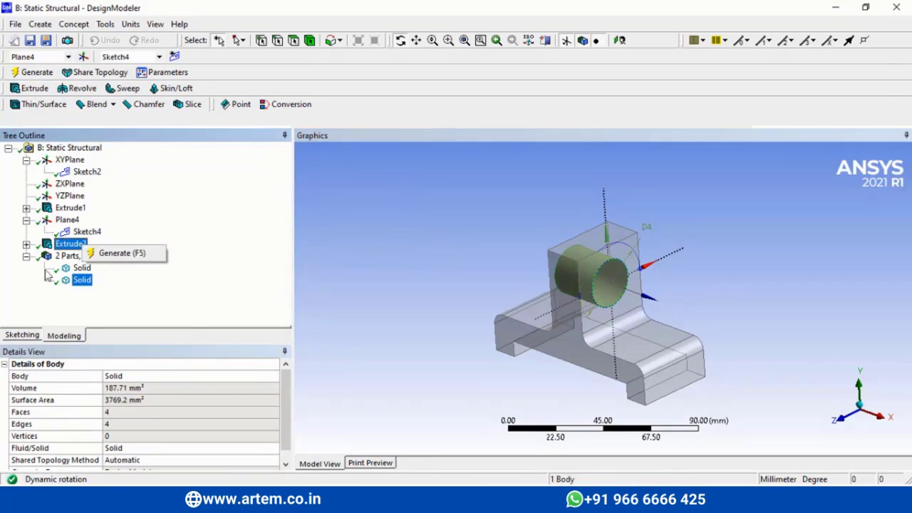
pyautogui.click(126, 348)
pyautogui.rightClick(71, 244)
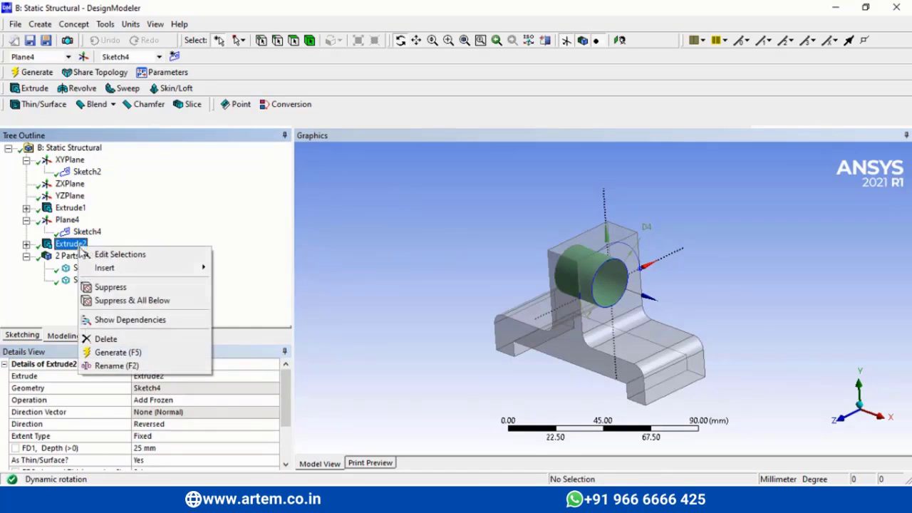
pyautogui.click(85, 337)
pyautogui.click(418, 298)
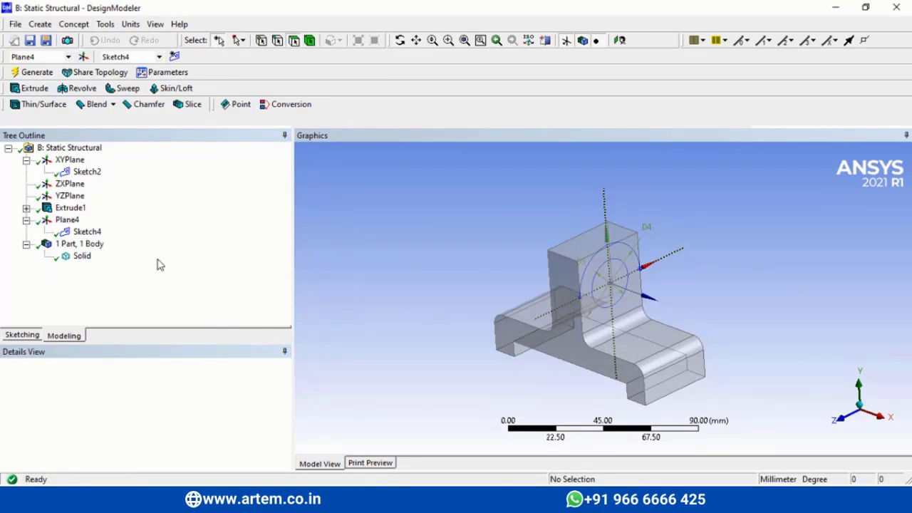
# Step: Hide the bracket's solid body so that only the Plane4 sketch geometry is displayed
pyautogui.click(86, 233)
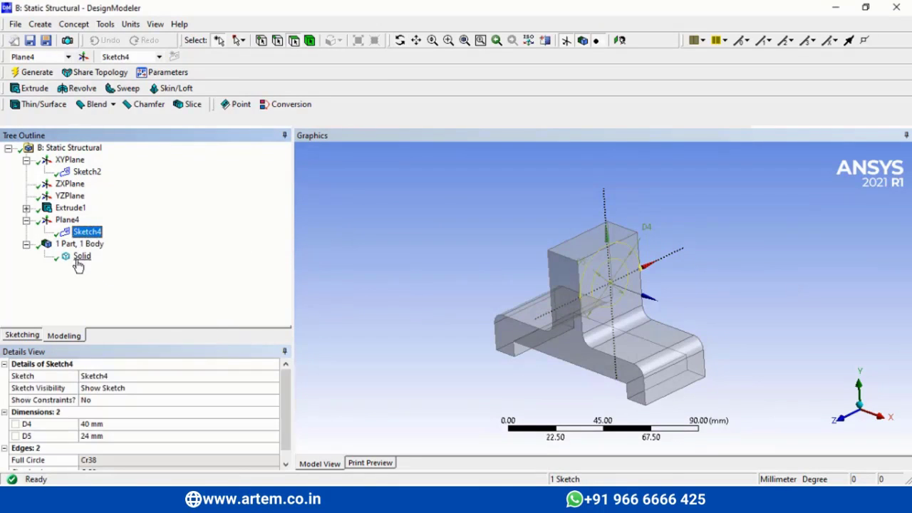
pyautogui.click(78, 258)
pyautogui.rightClick(79, 258)
pyautogui.click(107, 266)
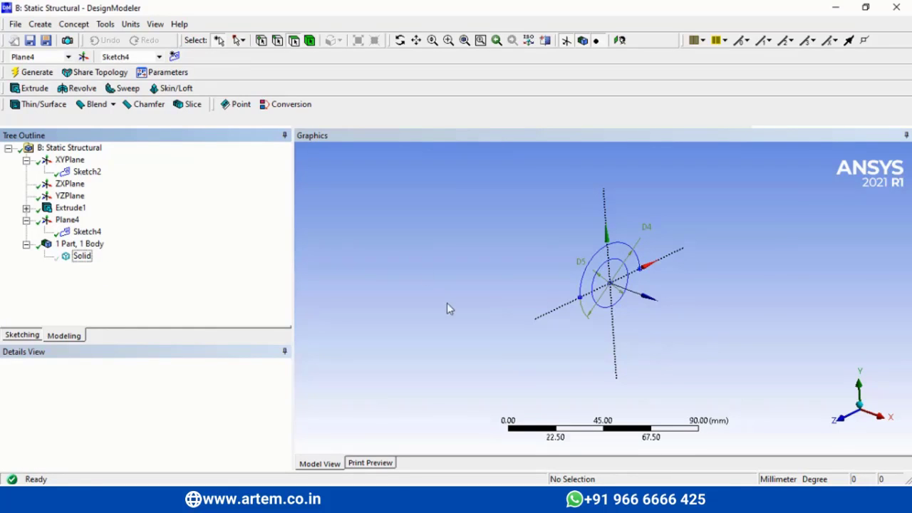
# Step: Open Sketch4 for editing, view it along the X axis, and delete its outer arc, keeping the inner circle
pyautogui.click(87, 232)
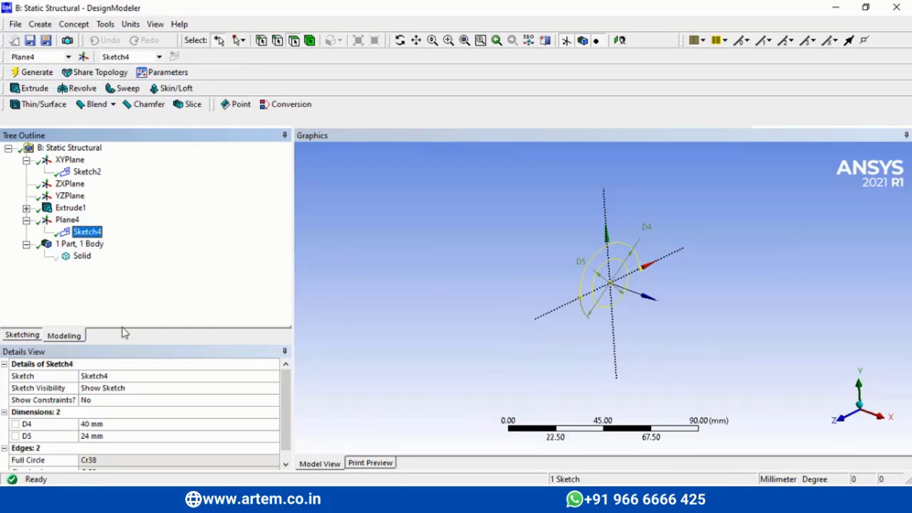
pyautogui.click(14, 338)
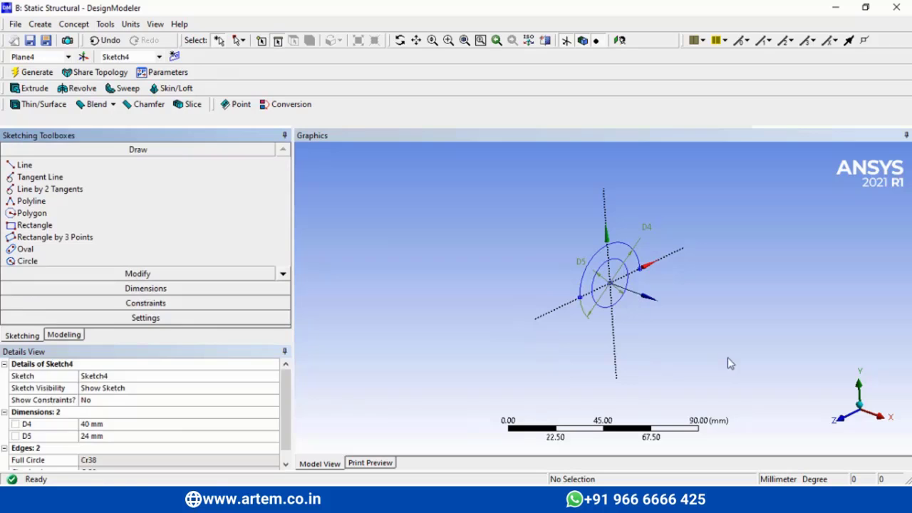
pyautogui.click(884, 427)
pyautogui.click(610, 246)
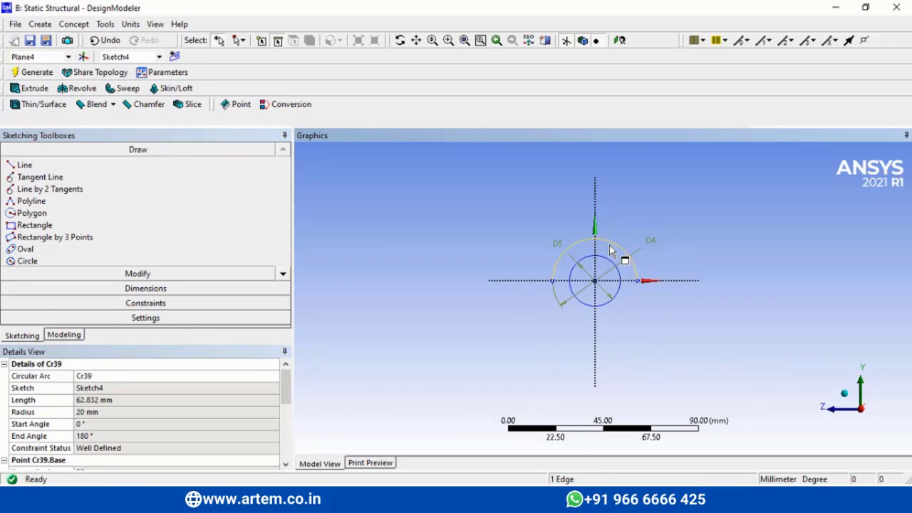
pyautogui.press('Delete')
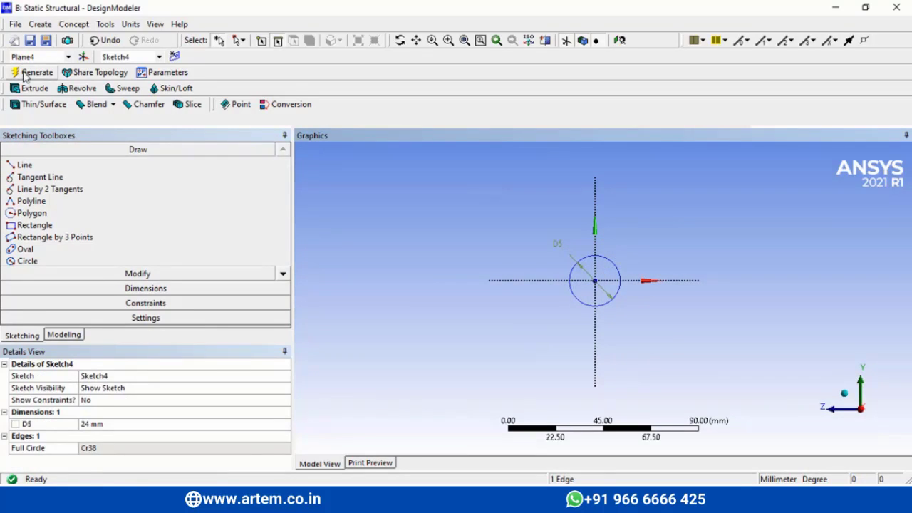
pyautogui.click(469, 279)
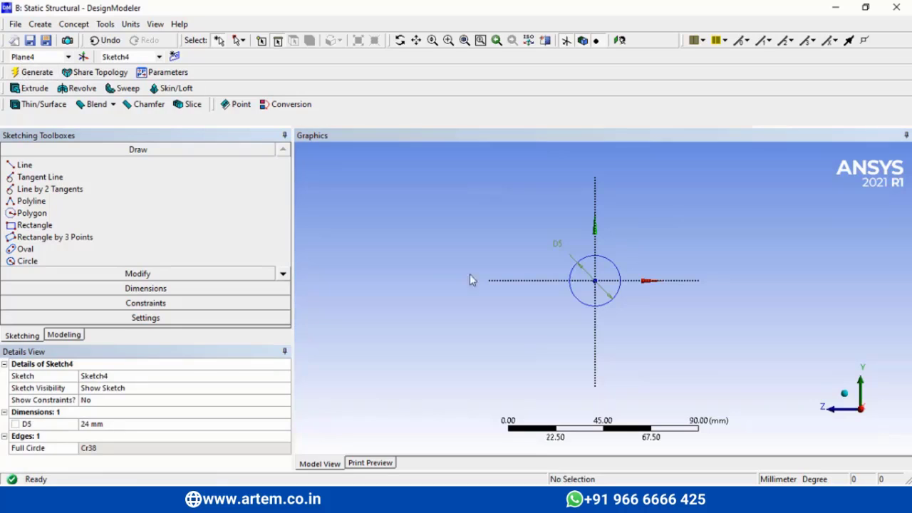
# Step: Create a new sketch on Plane4 and draw a circle around the existing one, centred on the origin
pyautogui.click(174, 56)
pyautogui.click(32, 261)
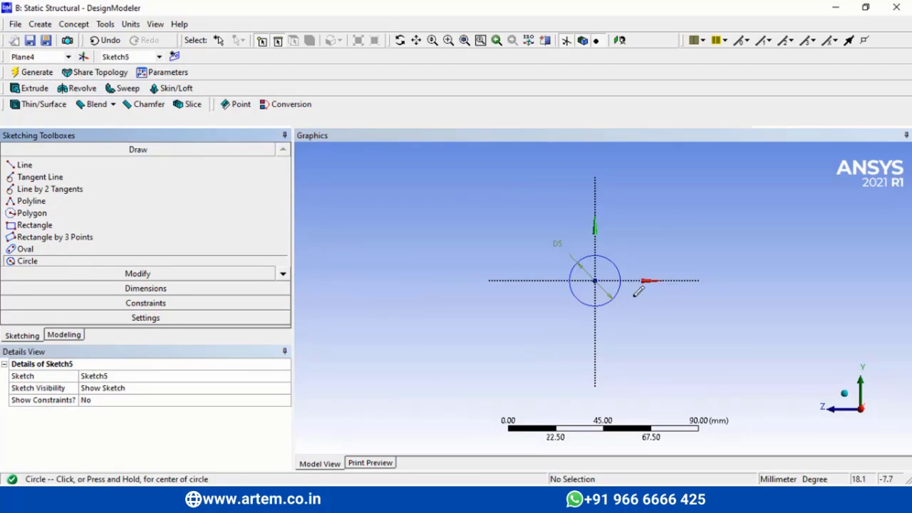
pyautogui.click(595, 280)
pyautogui.click(607, 226)
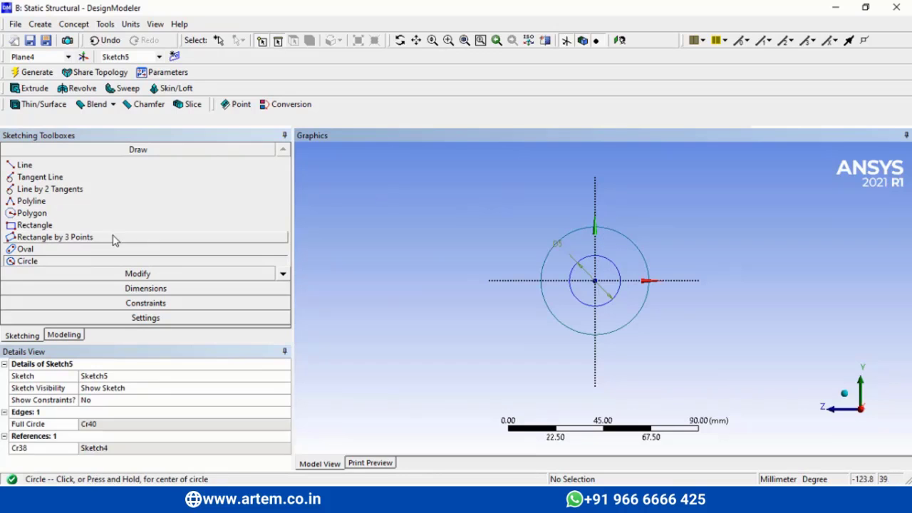
# Step: Dimension the outer circle's diameter and set it to 40 mm
pyautogui.click(135, 289)
pyautogui.click(643, 257)
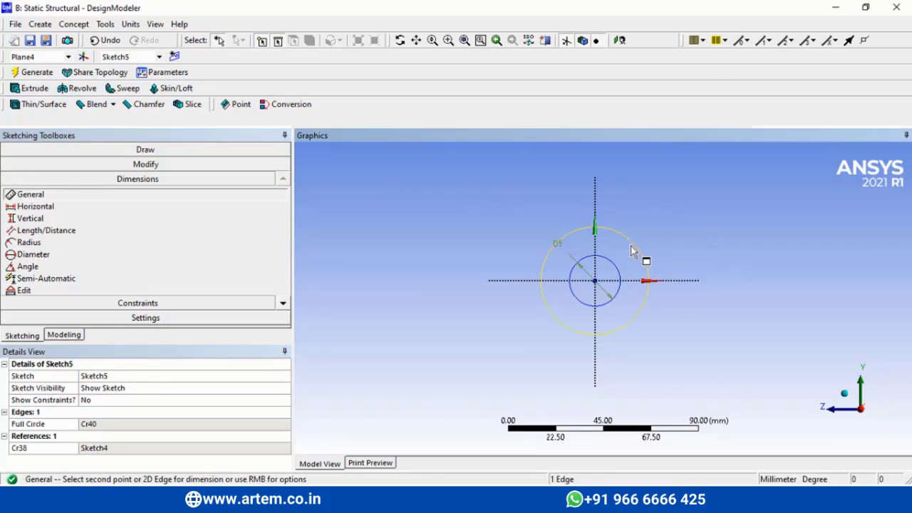
pyautogui.click(662, 229)
pyautogui.click(164, 425)
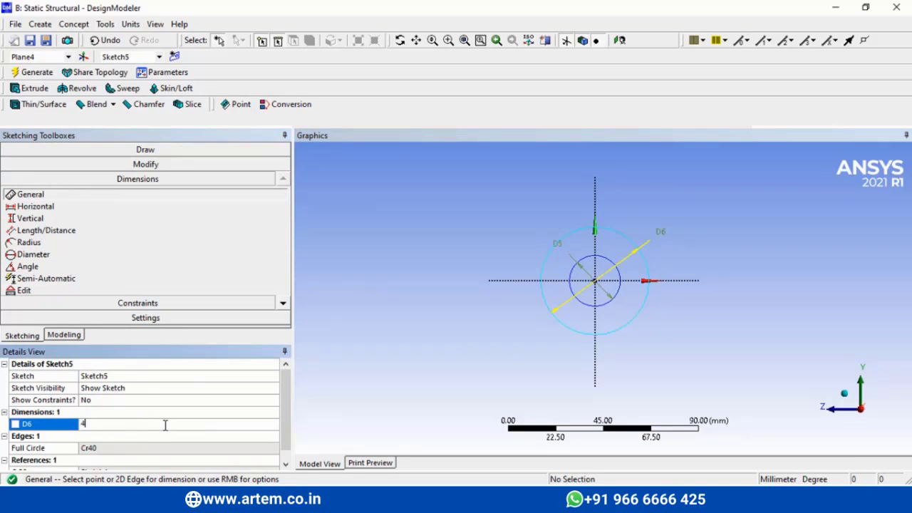
pyautogui.write('40')
pyautogui.press('Return')
# Step: Trim away the outer circle's lower half in Sketch5 and generate the model
pyautogui.click(93, 149)
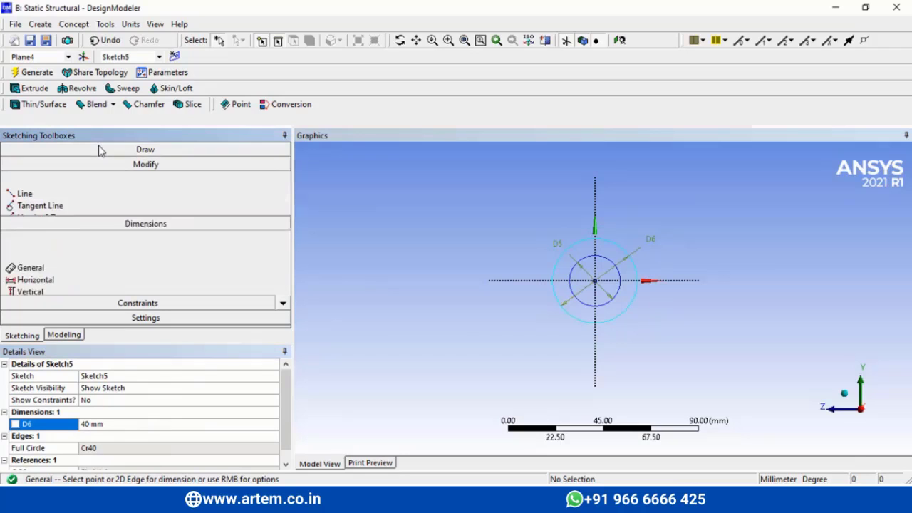
pyautogui.click(90, 275)
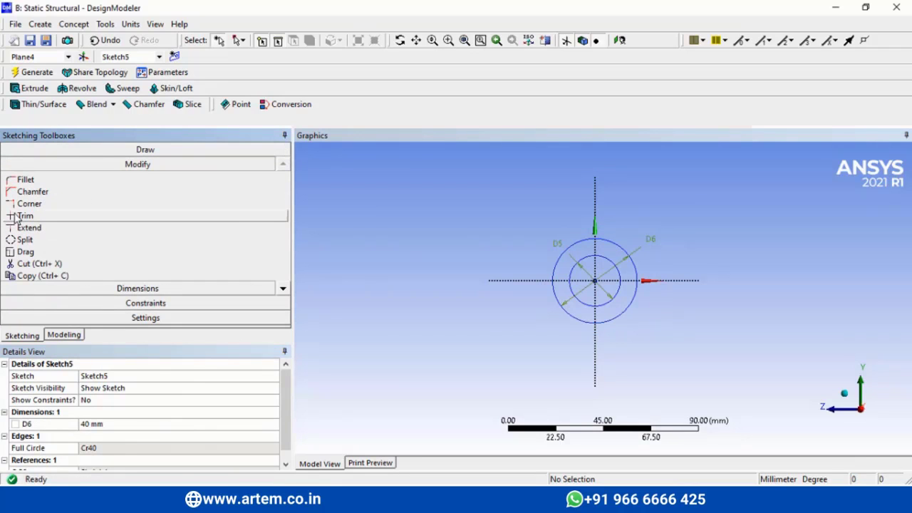
pyautogui.click(21, 216)
pyautogui.click(568, 306)
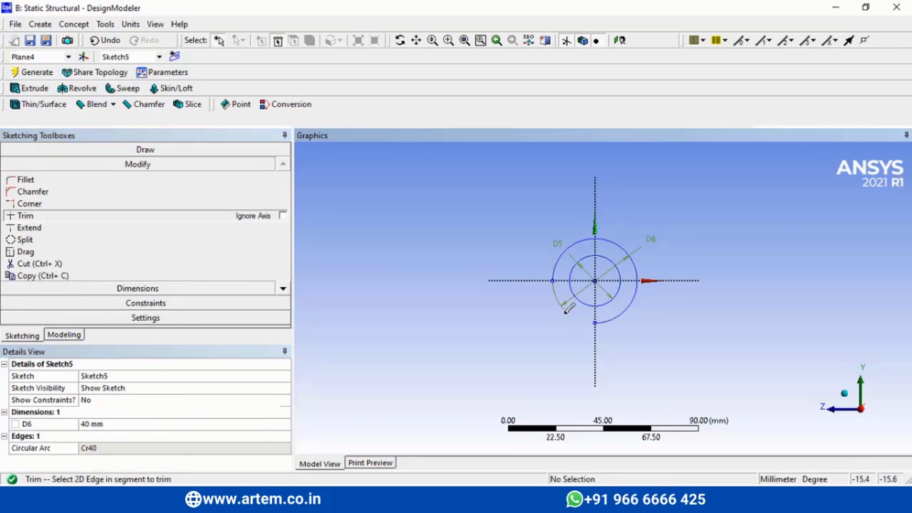
pyautogui.click(629, 307)
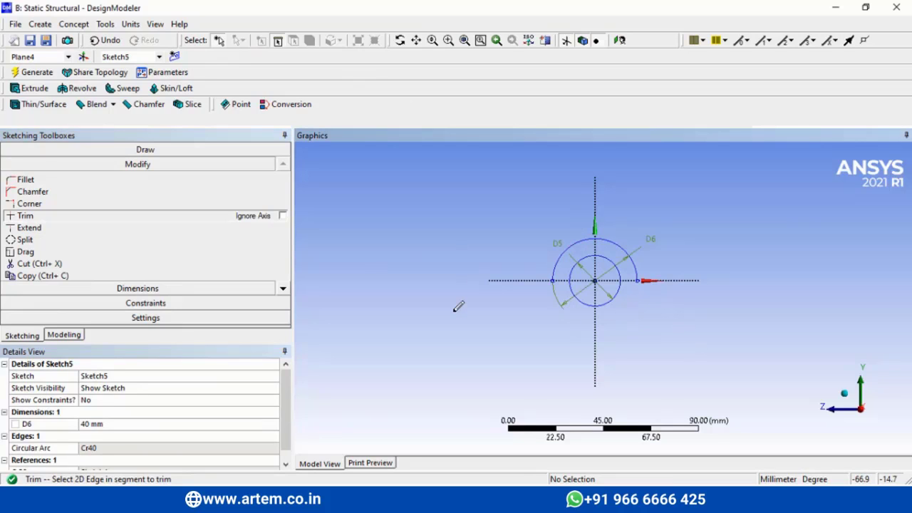
pyautogui.click(35, 72)
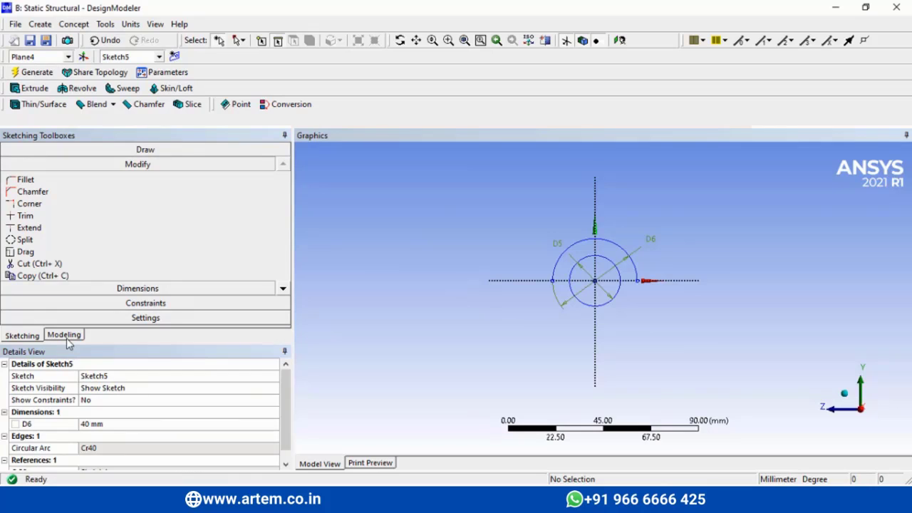
# Step: Make Sketch4 the active sketch on Plane4 and return to the modeling tree with it selected
pyautogui.click(158, 57)
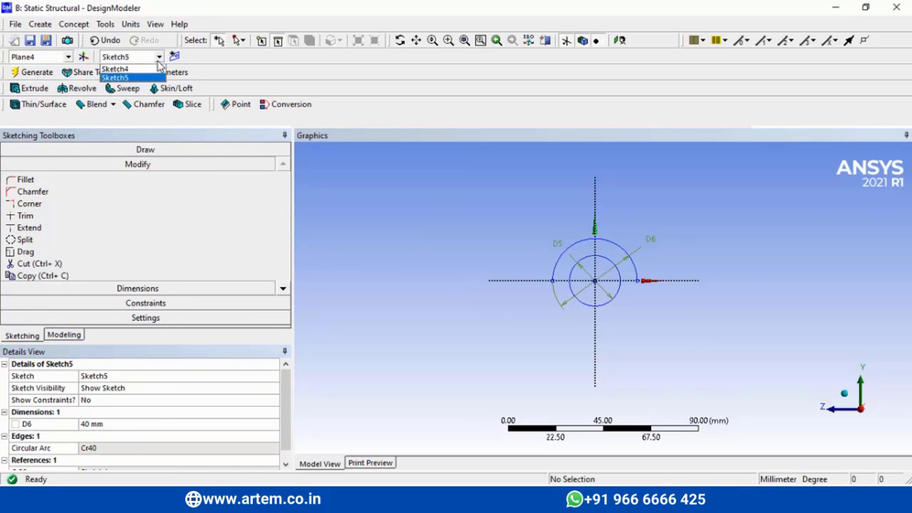
pyautogui.click(130, 68)
pyautogui.click(71, 335)
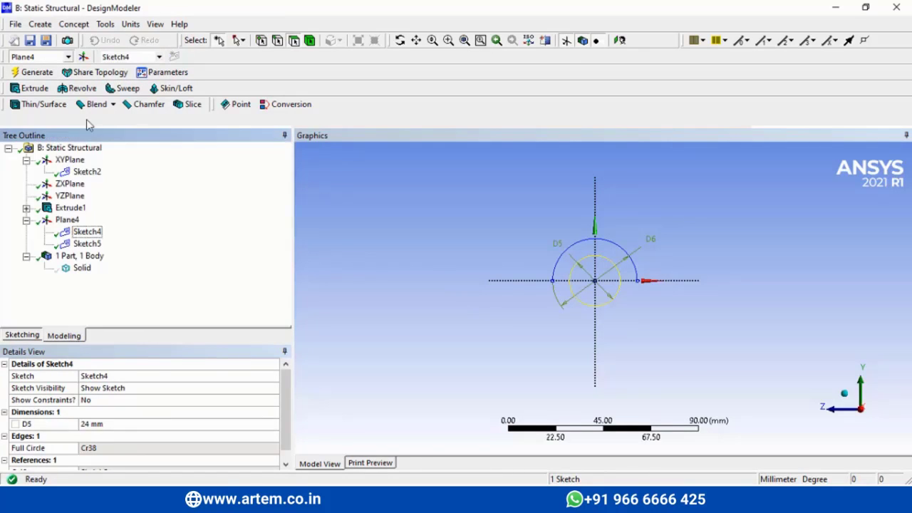
pyautogui.click(87, 173)
pyautogui.click(87, 233)
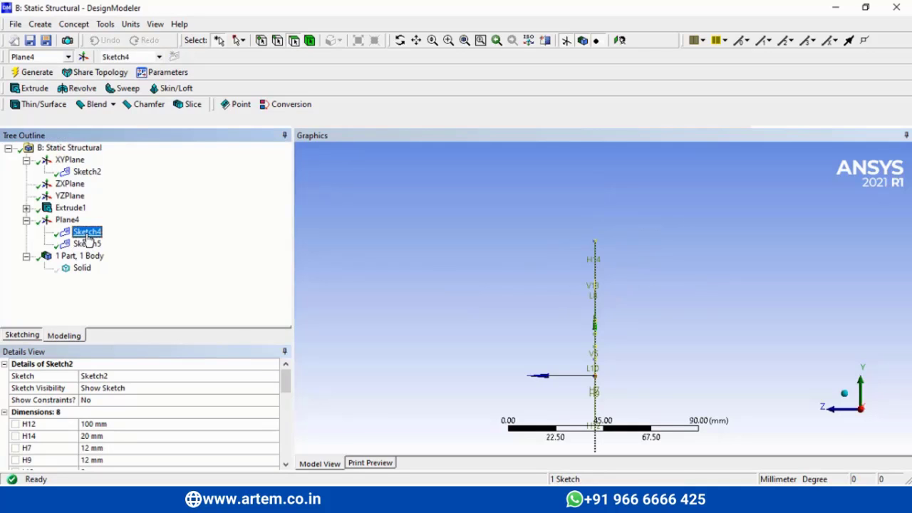
# Step: Show the hidden solid body again and view it at an angle together with both sketches
pyautogui.click(78, 267)
pyautogui.rightClick(83, 274)
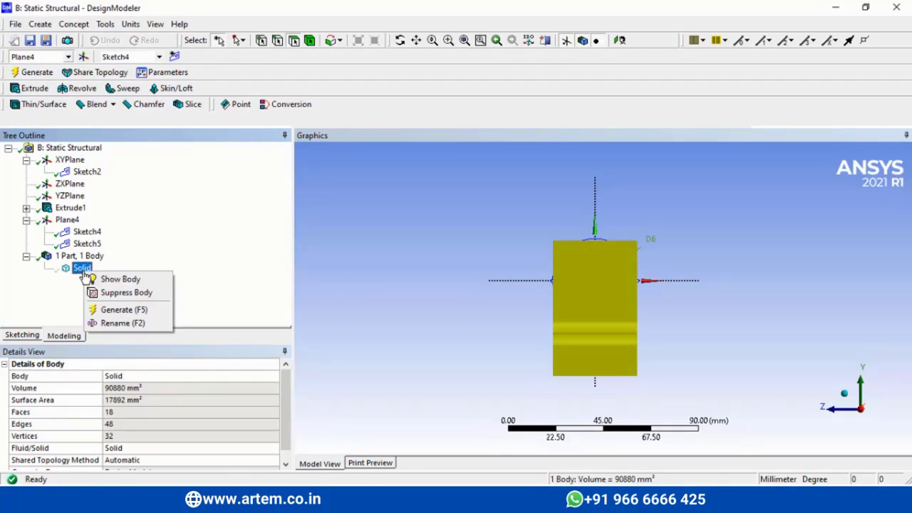
pyautogui.click(114, 279)
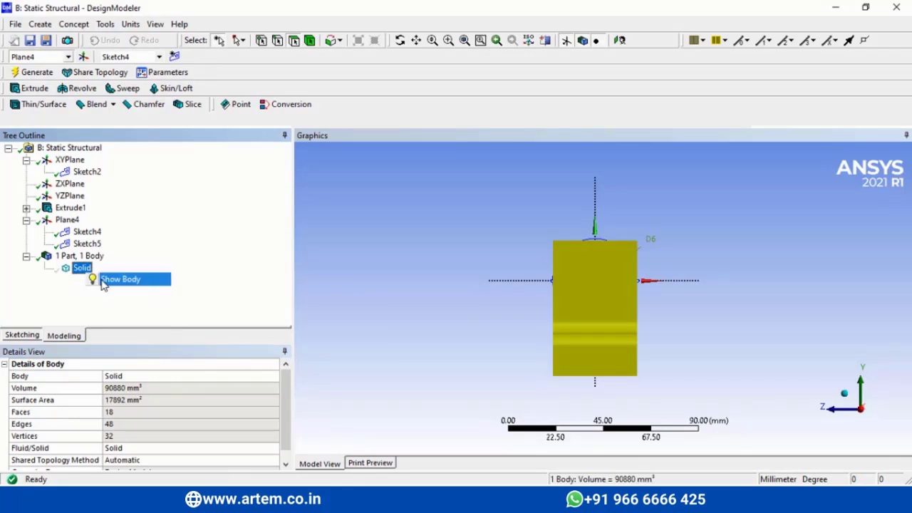
pyautogui.click(400, 40)
pyautogui.moveTo(530, 332)
pyautogui.mouseDown()
pyautogui.moveTo(627, 358)
pyautogui.moveTo(618, 352)
pyautogui.mouseUp()
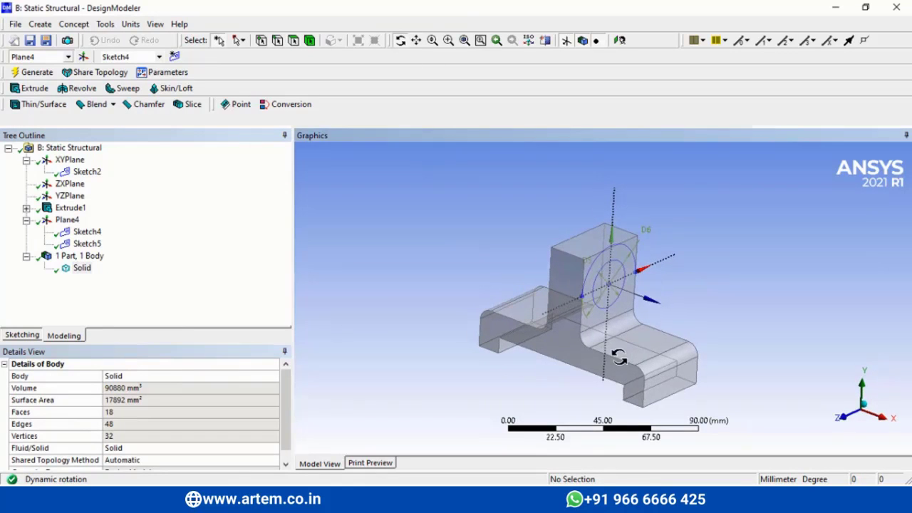
# Step: Start an extrusion of Sketch4, the bore circle, with the Add Frozen operation
pyautogui.click(92, 233)
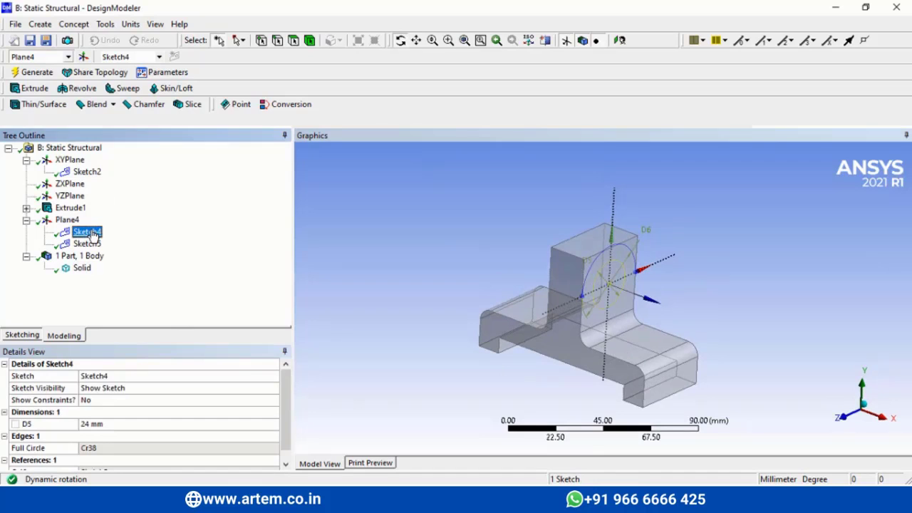
pyautogui.click(34, 88)
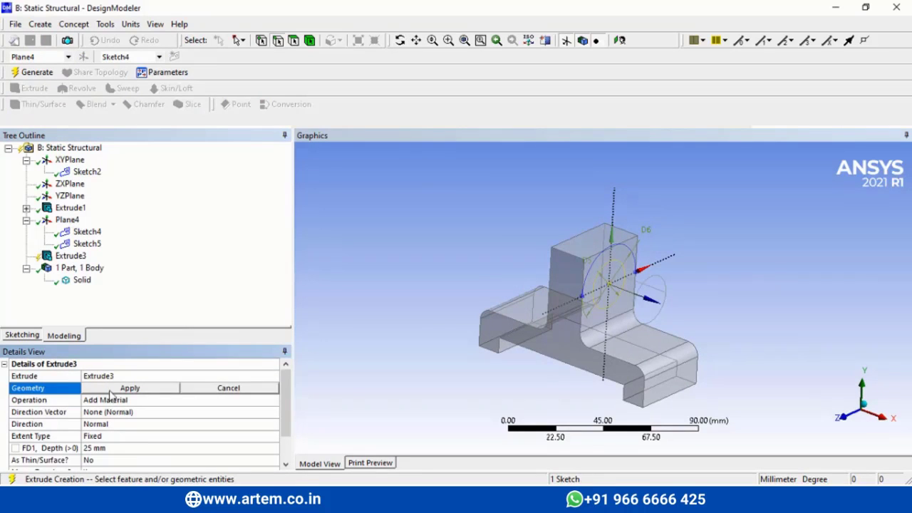
pyautogui.click(122, 391)
pyautogui.click(228, 400)
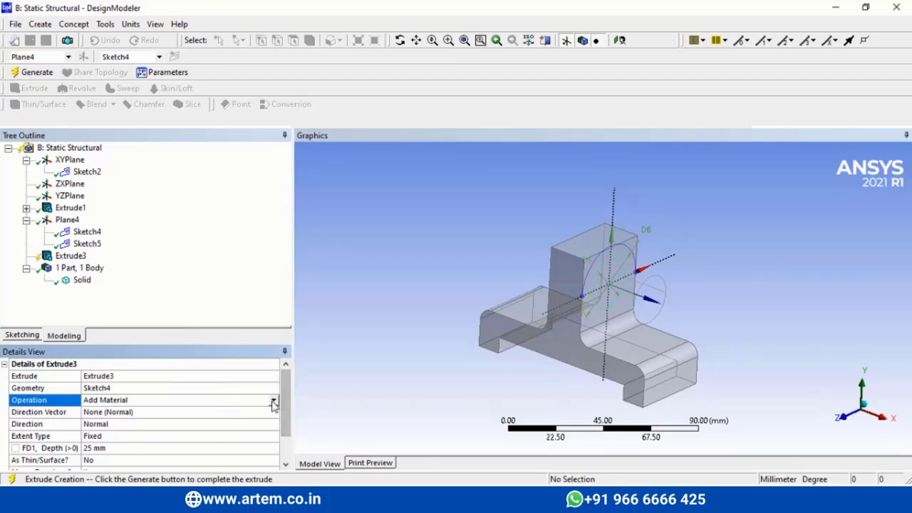
pyautogui.click(274, 400)
pyautogui.click(107, 411)
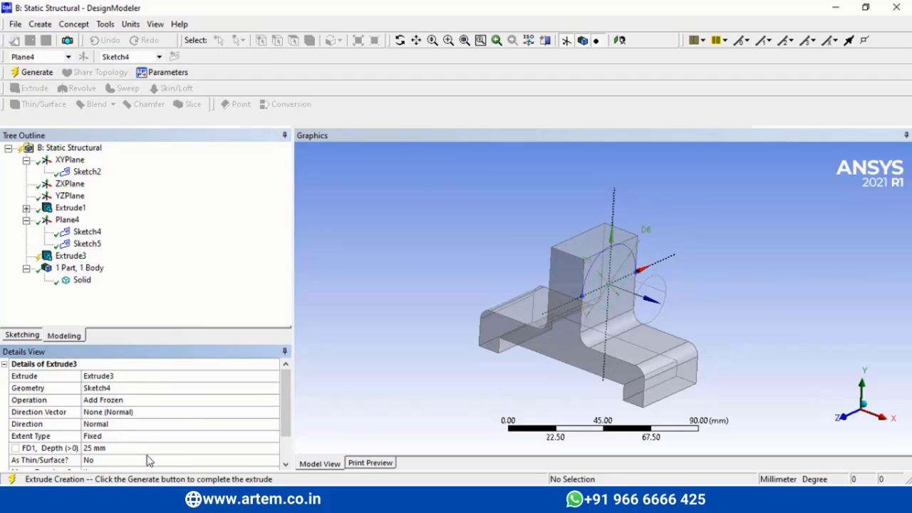
# Step: Try to generate the Sketch4 extrusion with a Through All extent in the Reversed direction
pyautogui.click(161, 436)
pyautogui.click(273, 437)
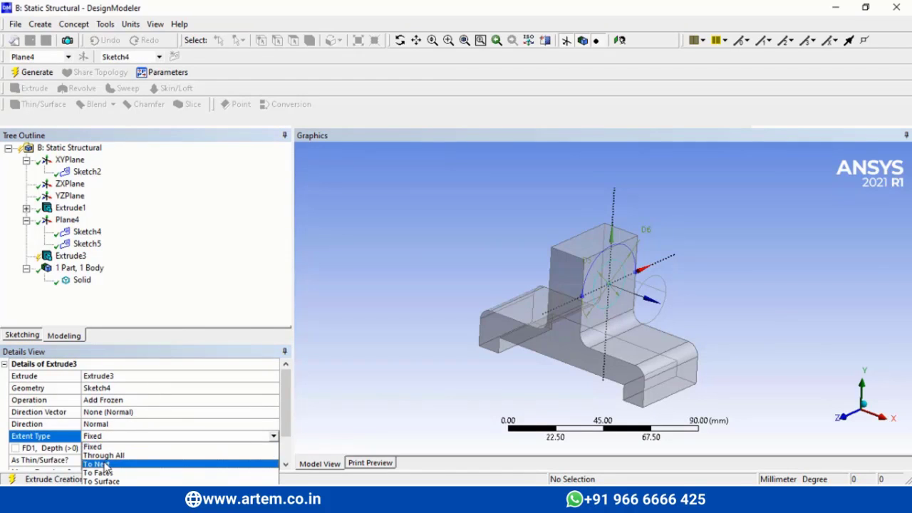
pyautogui.click(104, 456)
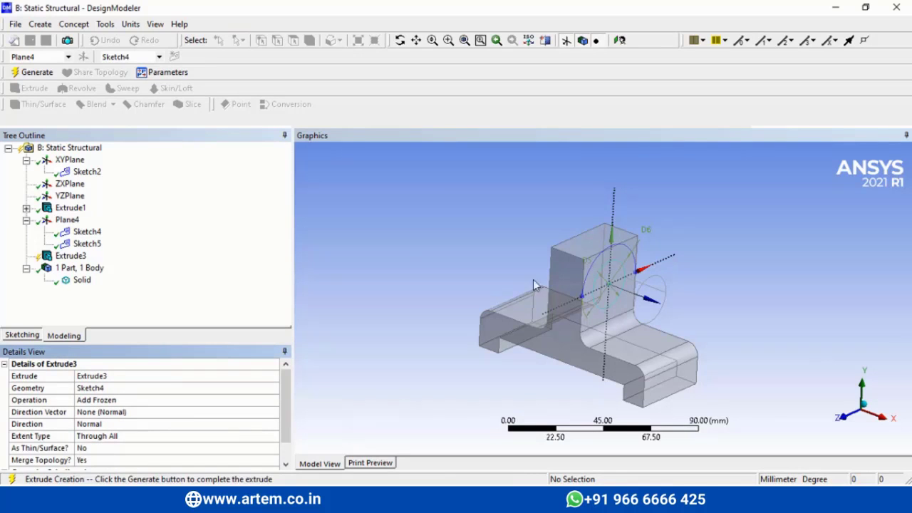
pyautogui.click(161, 424)
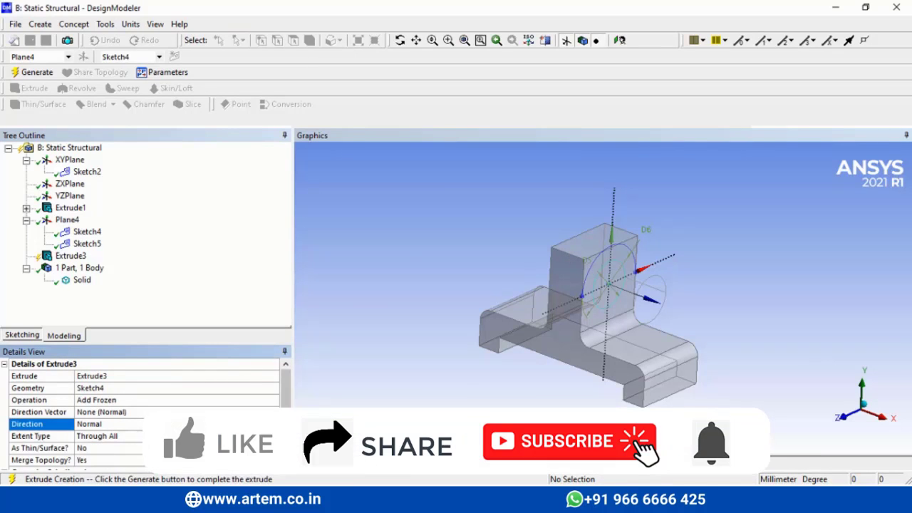
pyautogui.click(274, 425)
pyautogui.click(92, 443)
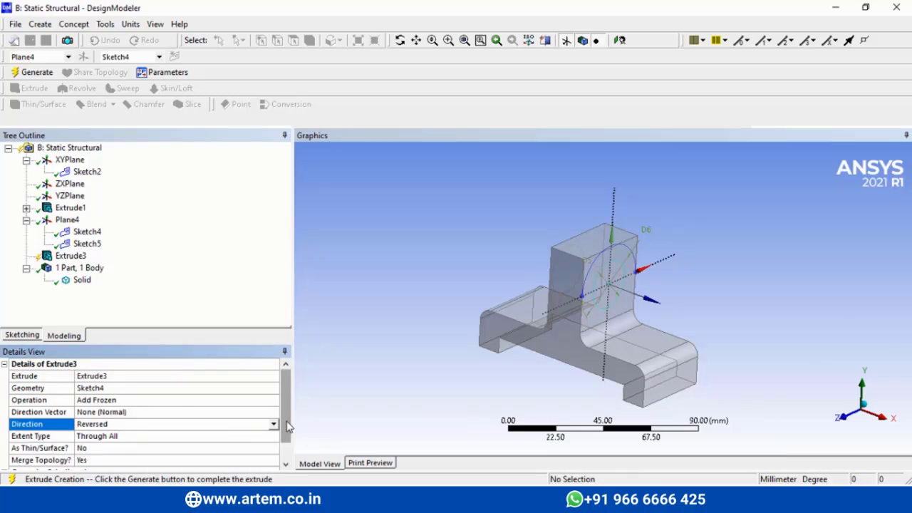
pyautogui.scroll(-2, 289, 458)
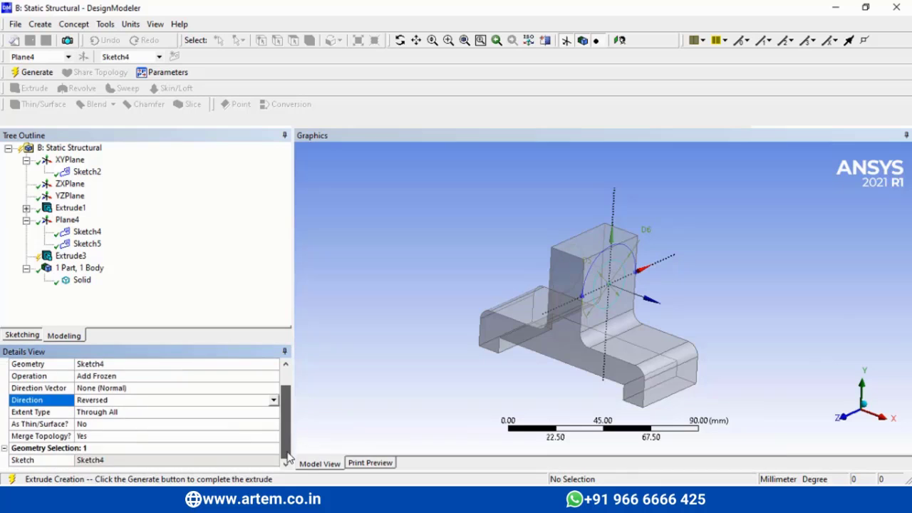
pyautogui.click(32, 72)
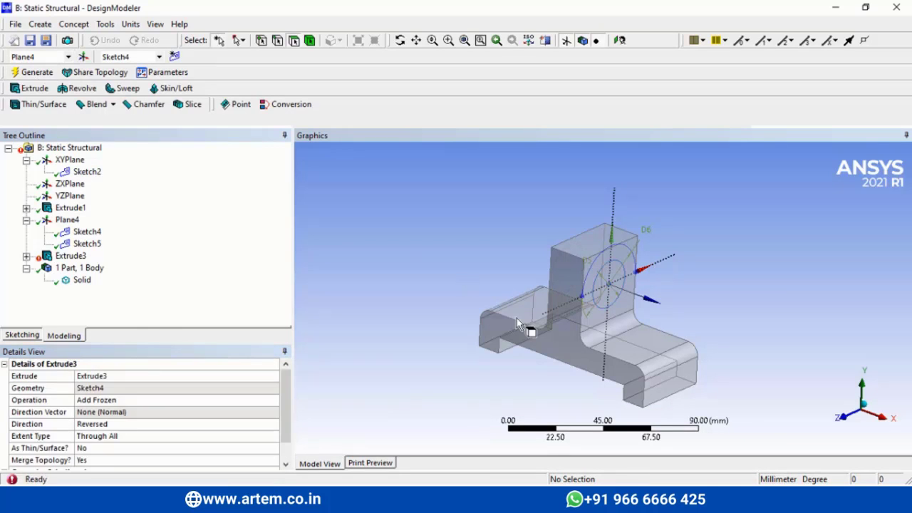
# Step: Edit the Sketch4 extrusion to a Fixed extent with a depth of 25 mm and generate it
pyautogui.click(25, 256)
pyautogui.click(71, 256)
pyautogui.rightClick(71, 255)
pyautogui.click(114, 262)
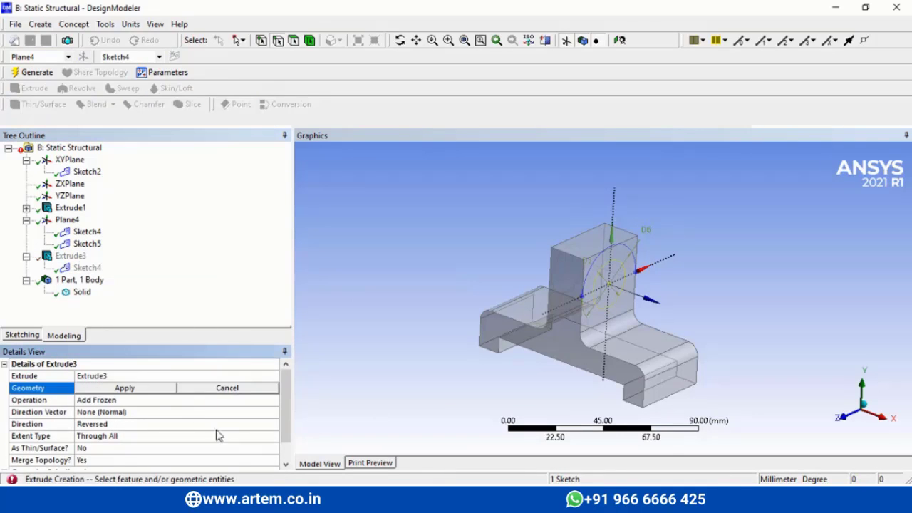
pyautogui.click(206, 436)
pyautogui.click(273, 436)
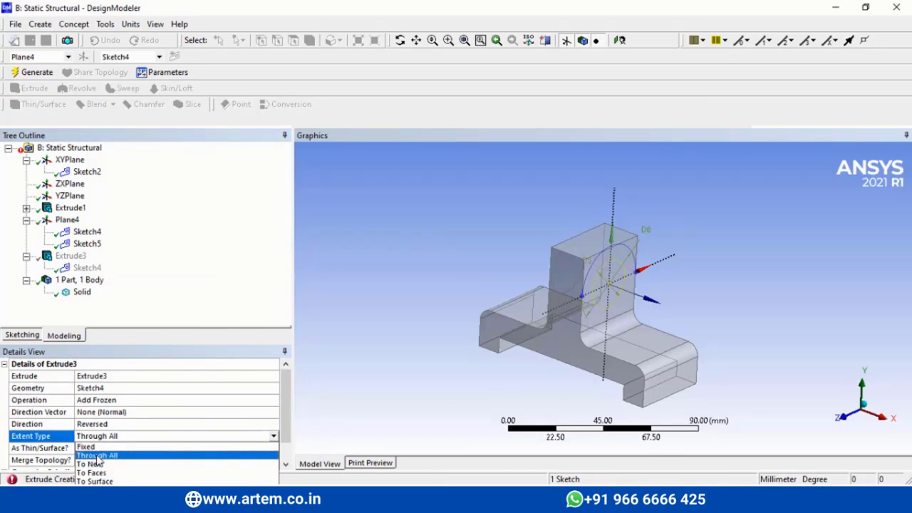
pyautogui.click(98, 456)
pyautogui.click(272, 437)
pyautogui.click(79, 449)
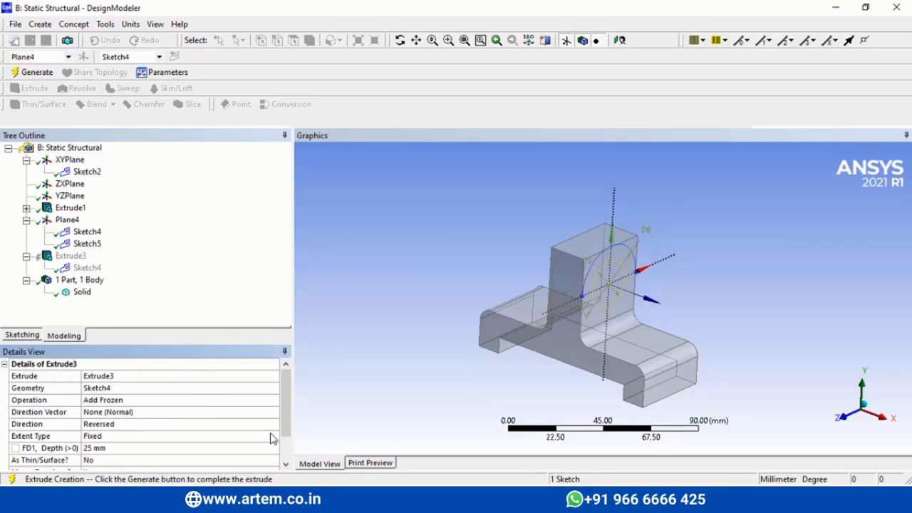
pyautogui.click(401, 40)
pyautogui.moveTo(484, 242); pyautogui.dragTo(473, 324)
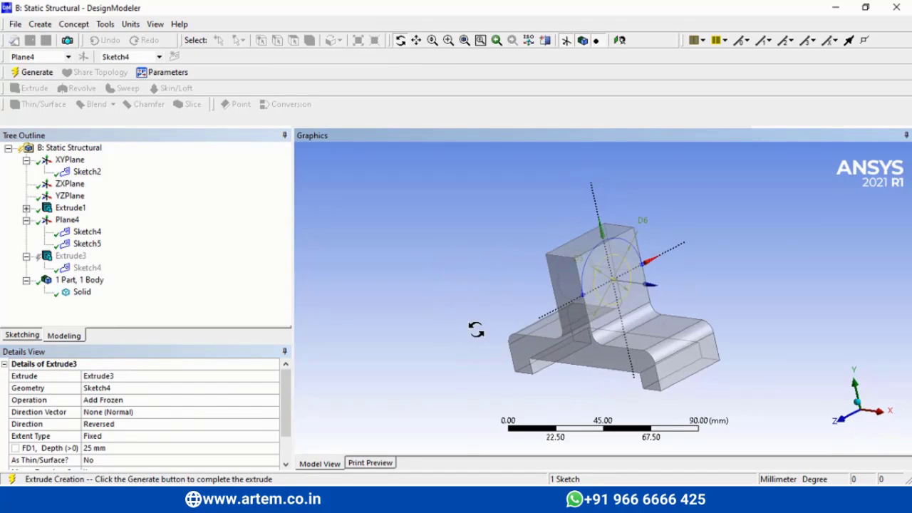
pyautogui.click(16, 73)
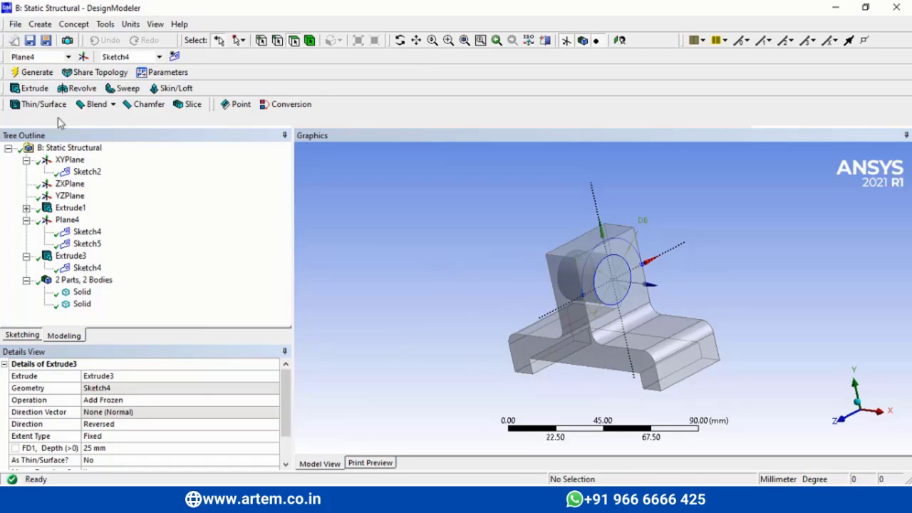
# Step: Create a Boolean Subtract that removes the bore cylinder body from the bracket body and generate it
pyautogui.click(40, 24)
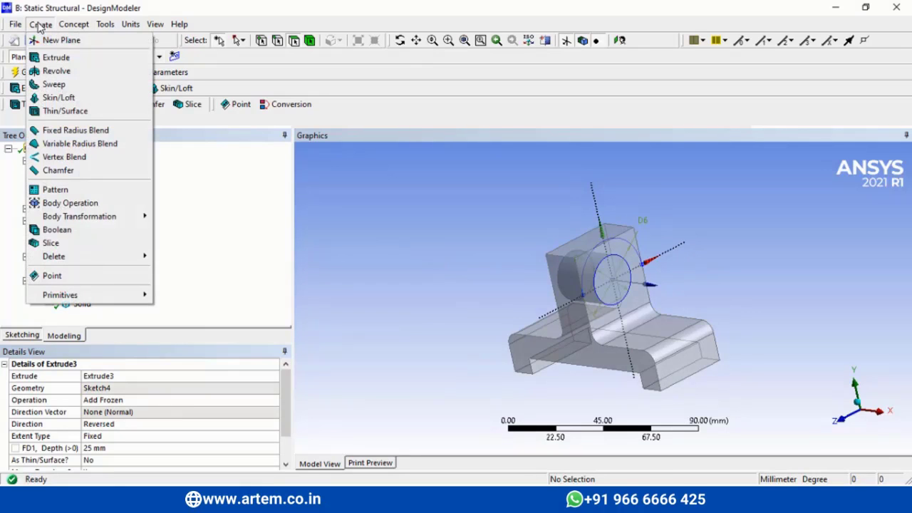
pyautogui.click(57, 230)
pyautogui.click(246, 391)
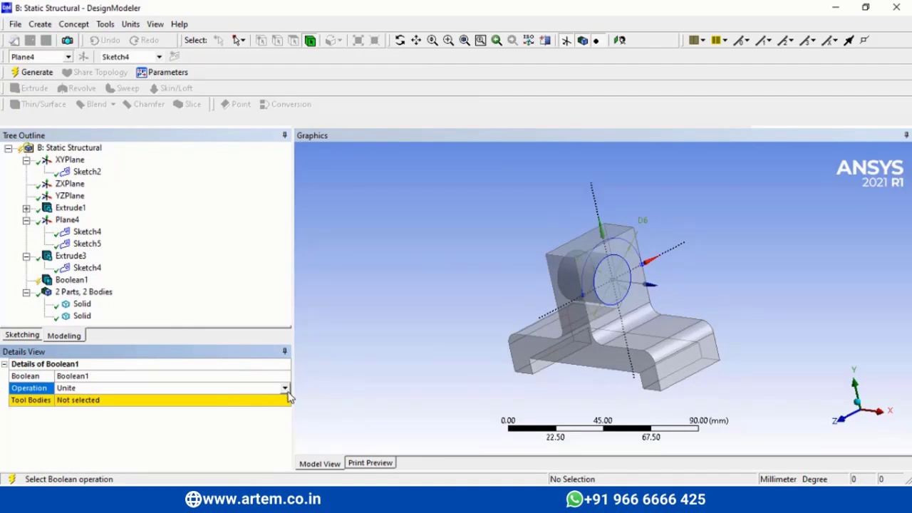
pyautogui.click(285, 388)
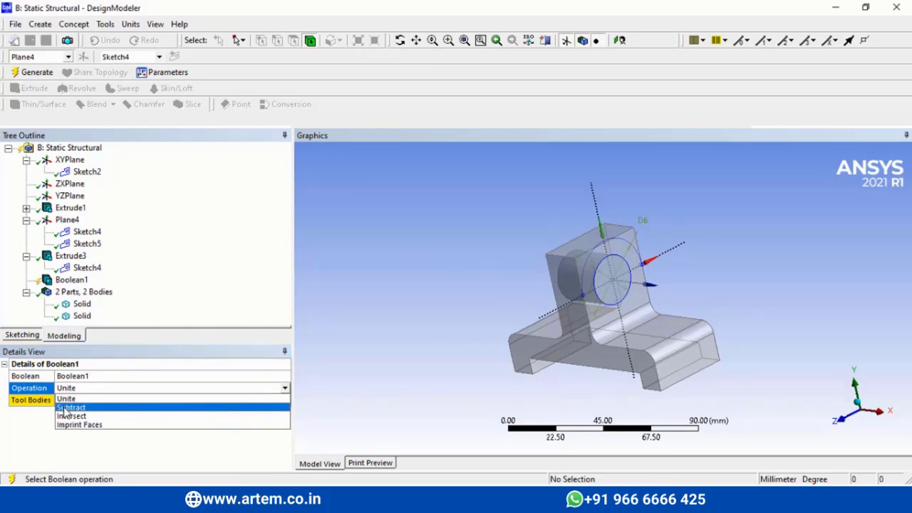
pyautogui.click(64, 408)
pyautogui.click(114, 399)
pyautogui.click(575, 363)
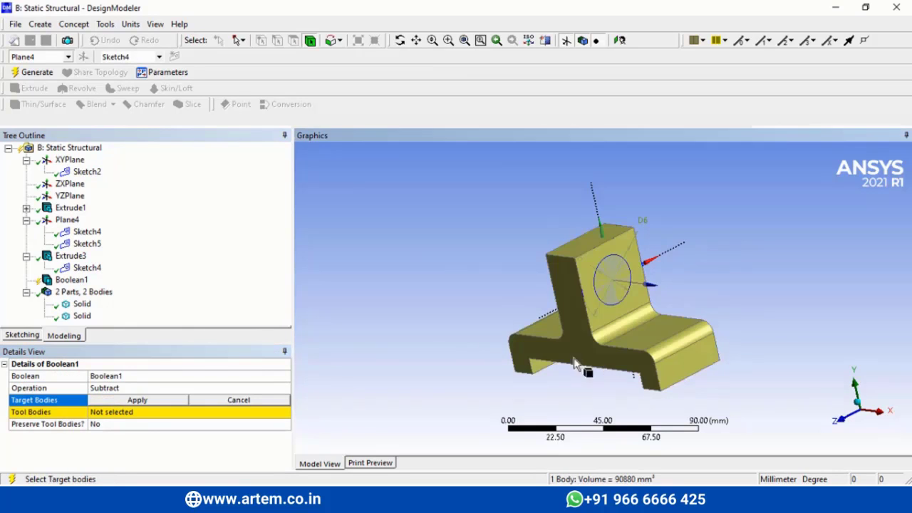
pyautogui.click(125, 401)
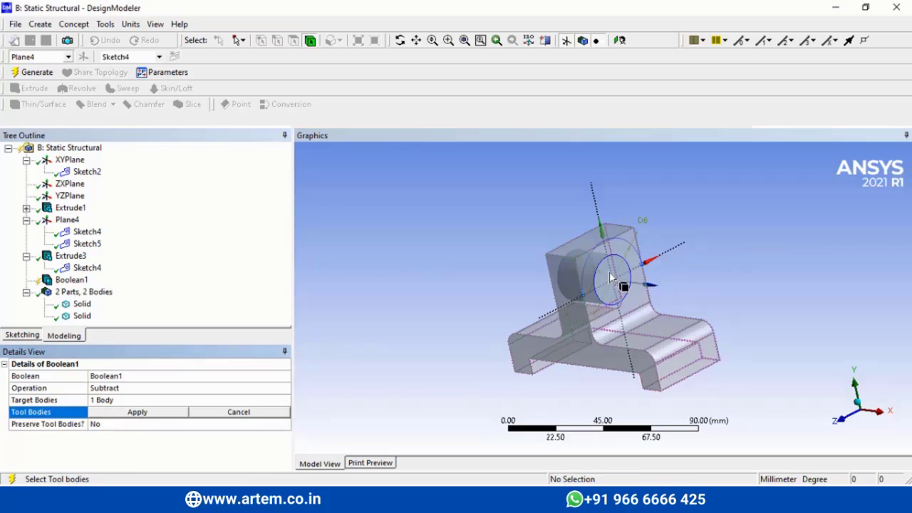
pyautogui.click(82, 315)
pyautogui.click(162, 416)
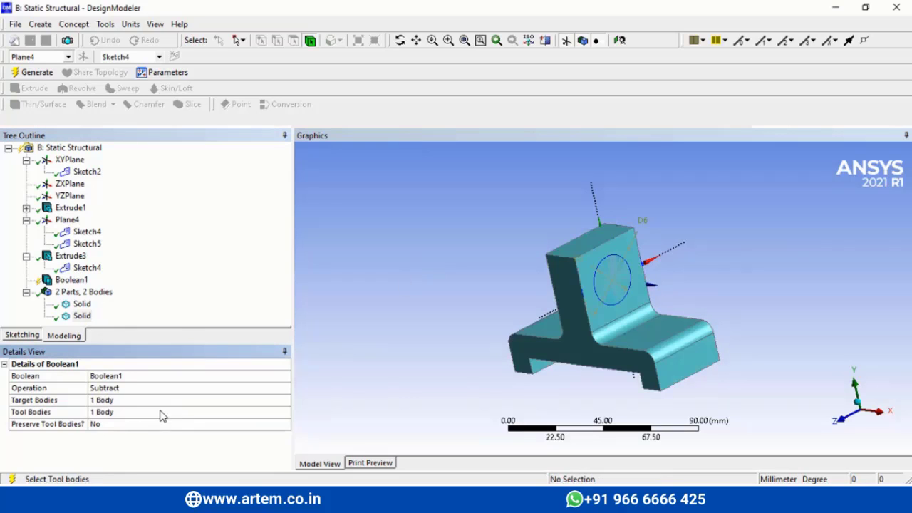
pyautogui.click(33, 72)
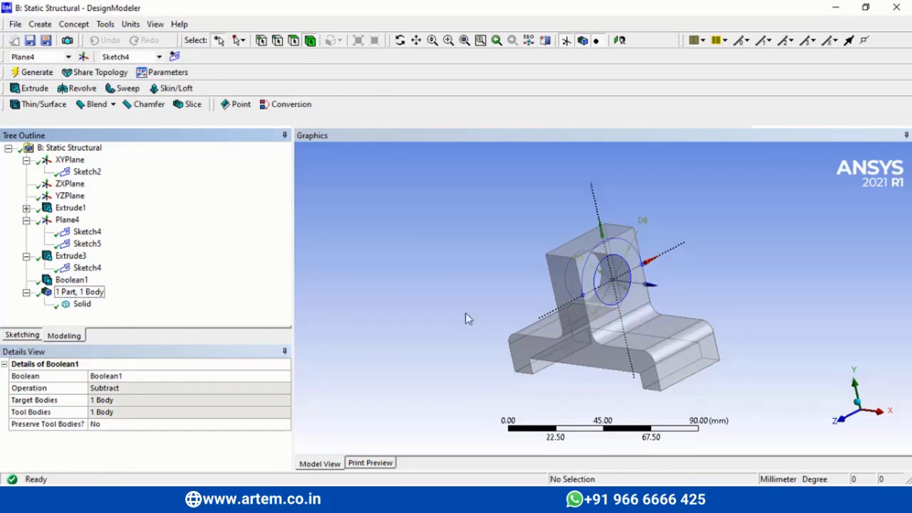
# Step: Start an extrusion of Sketch5, the upper semicircular arc, with the Add Frozen operation
pyautogui.click(87, 243)
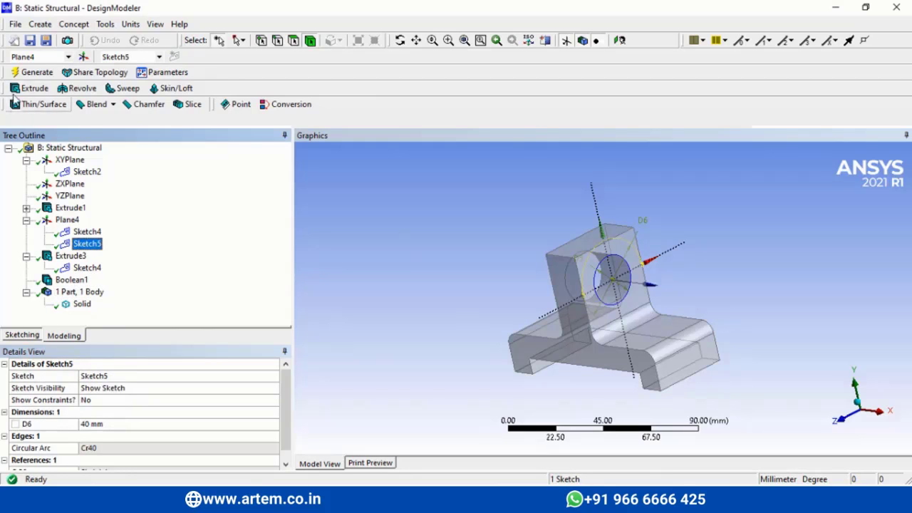
pyautogui.click(29, 88)
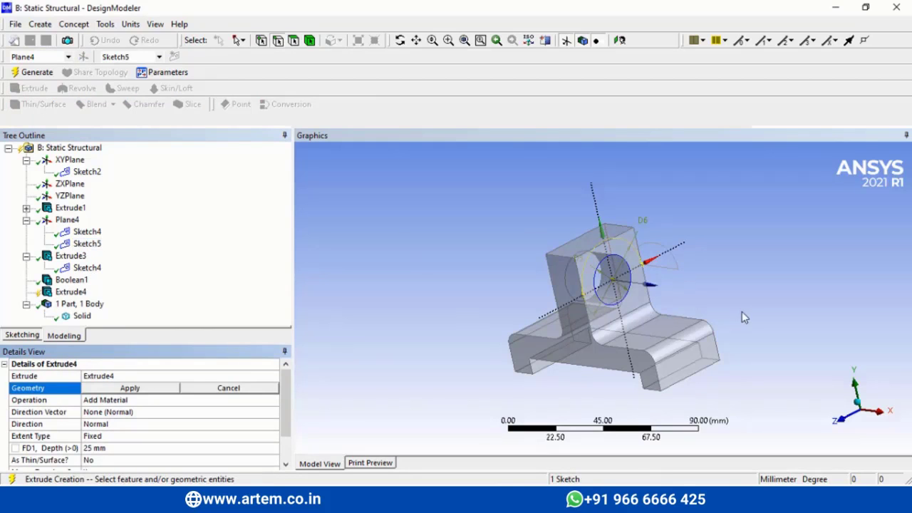
pyautogui.click(146, 390)
pyautogui.click(181, 401)
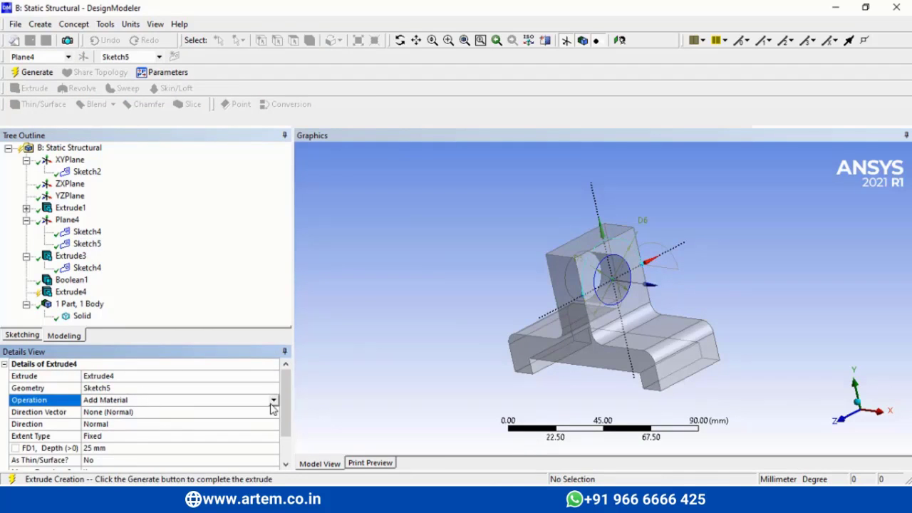
pyautogui.click(274, 401)
pyautogui.click(158, 420)
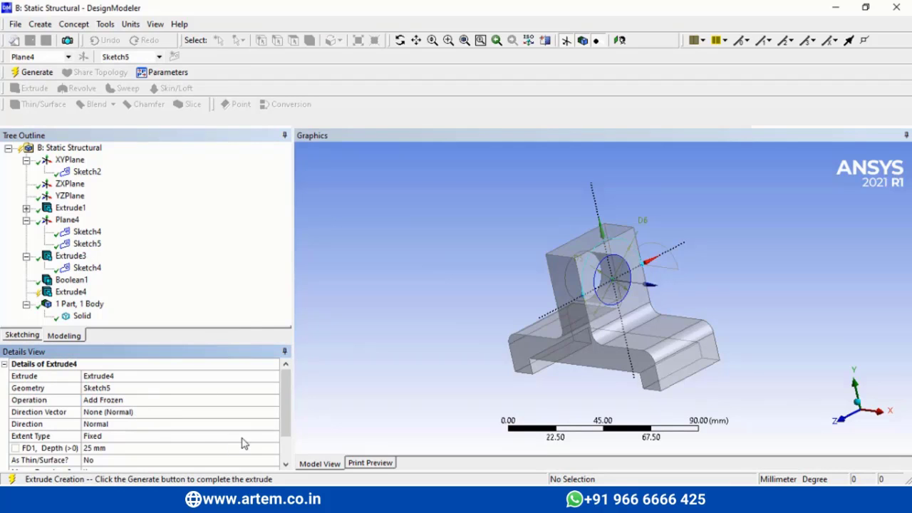
# Step: Generate the Sketch5 arc extrusion in the Reversed direction with a Fixed depth of 25 mm and inspect the resulting surface
pyautogui.click(243, 437)
pyautogui.click(273, 436)
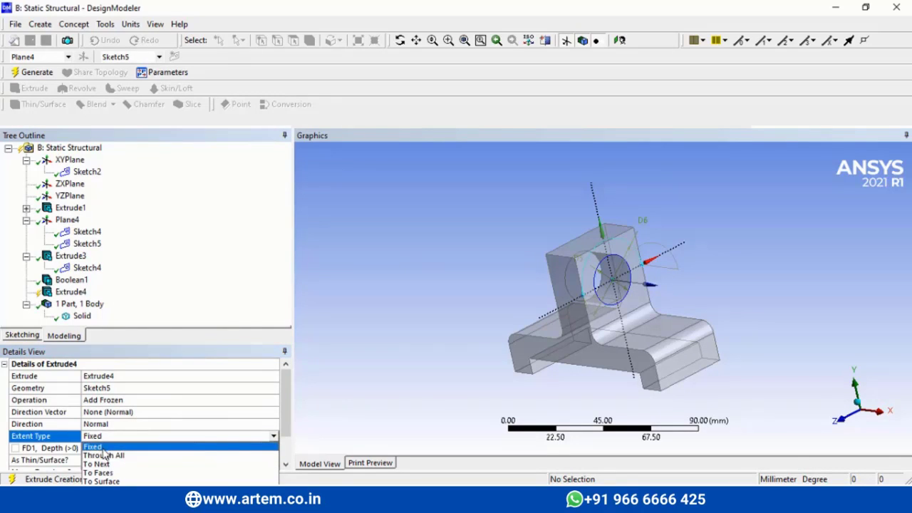
pyautogui.click(109, 433)
pyautogui.click(110, 425)
pyautogui.click(273, 424)
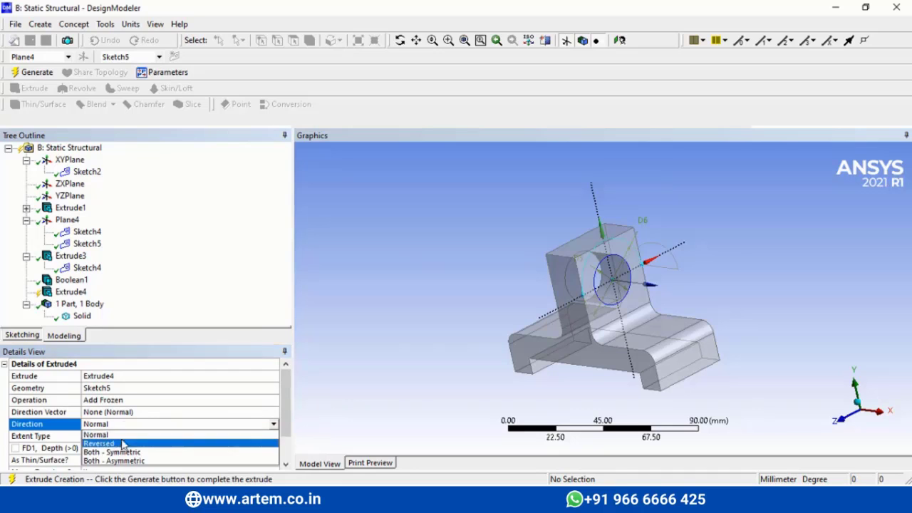
pyautogui.click(123, 444)
pyautogui.click(32, 72)
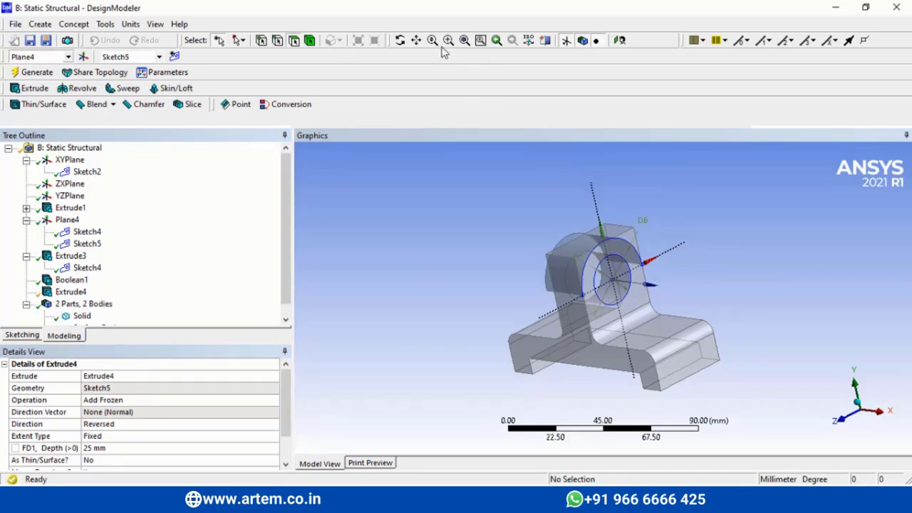
pyautogui.click(401, 40)
pyautogui.moveTo(620, 335); pyautogui.dragTo(706, 335)
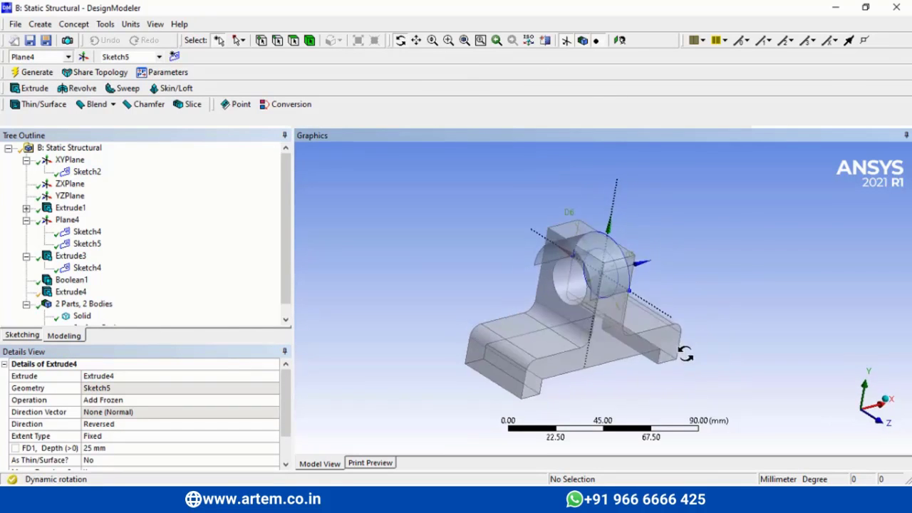
# Step: Edit Slice2 to Slice by Surface with the extruded arc face as the target face and generate it
pyautogui.rightClick(65, 280)
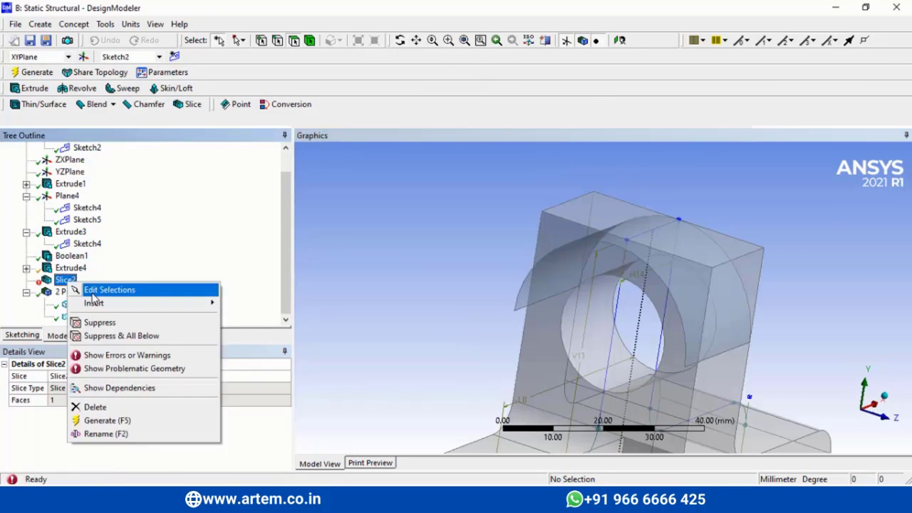
pyautogui.click(109, 290)
pyautogui.click(264, 399)
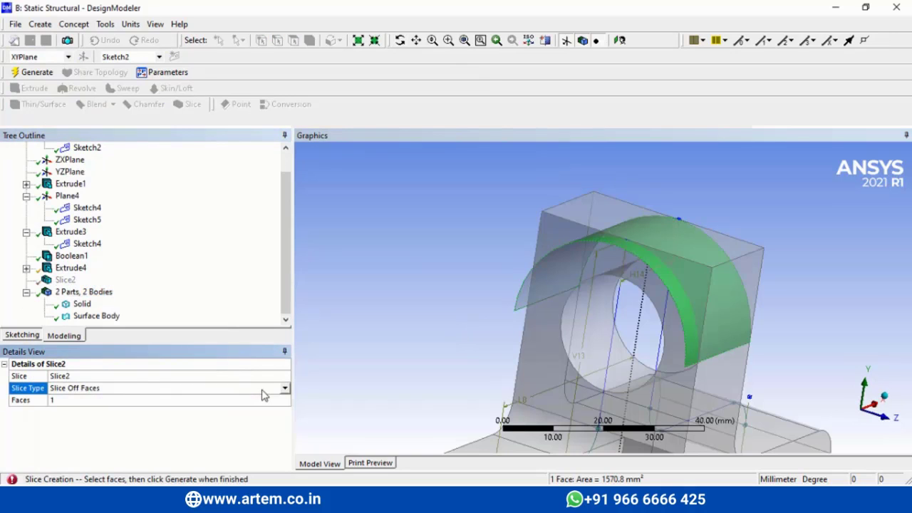
pyautogui.click(284, 389)
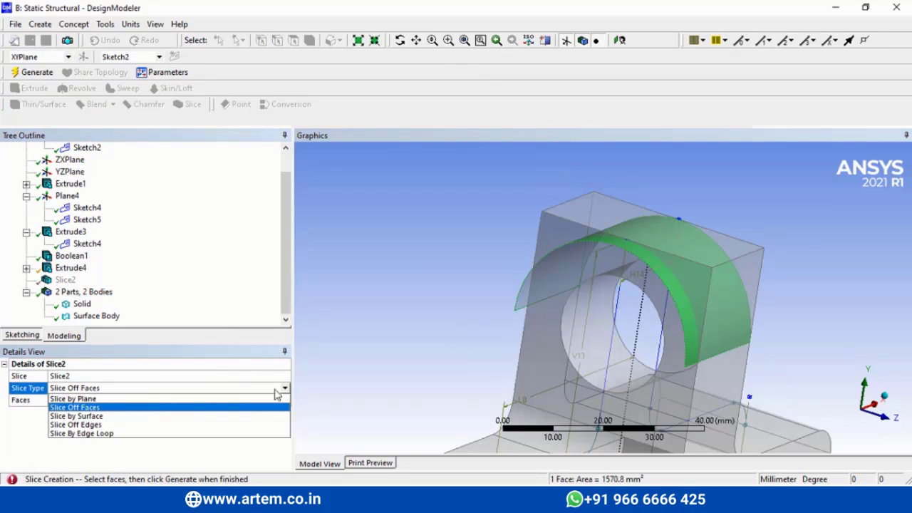
pyautogui.click(118, 416)
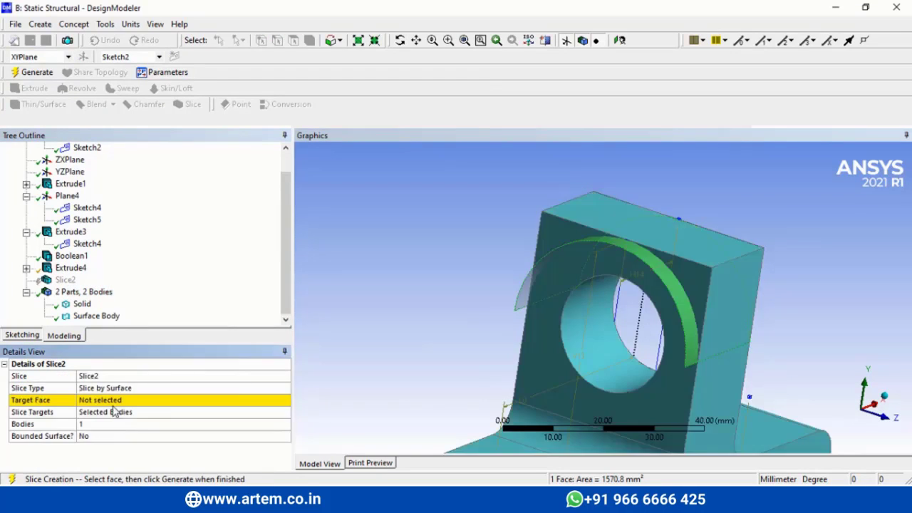
pyautogui.click(117, 402)
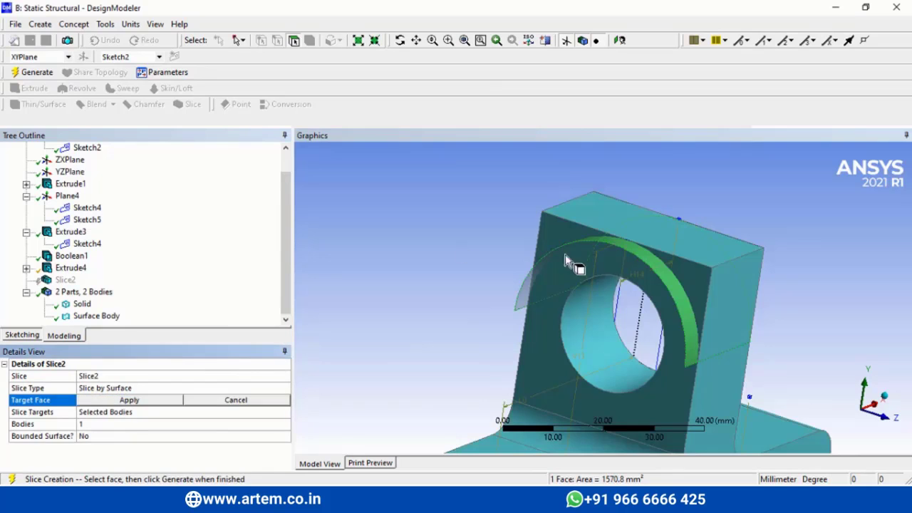
pyautogui.click(131, 401)
pyautogui.click(32, 72)
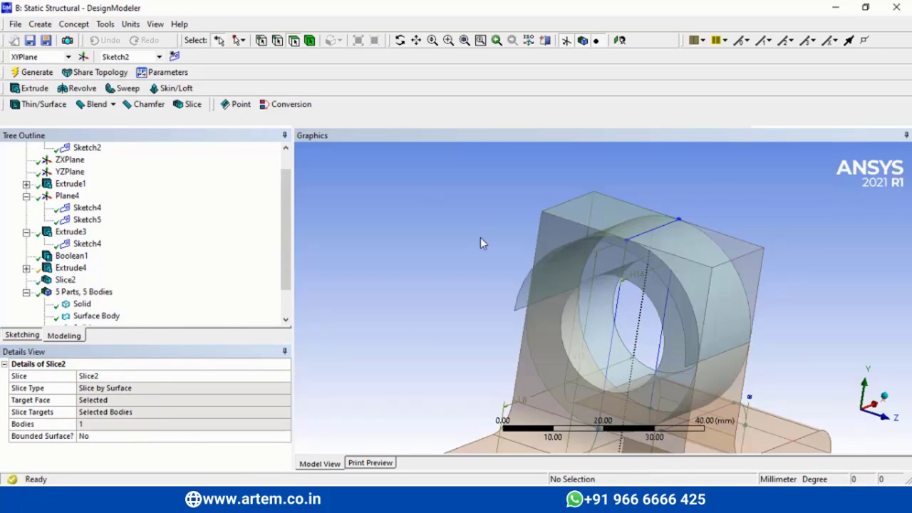
# Step: Suppress the arc surface body and the two corner solids above the rounded top
pyautogui.scroll(-1, 281, 313)
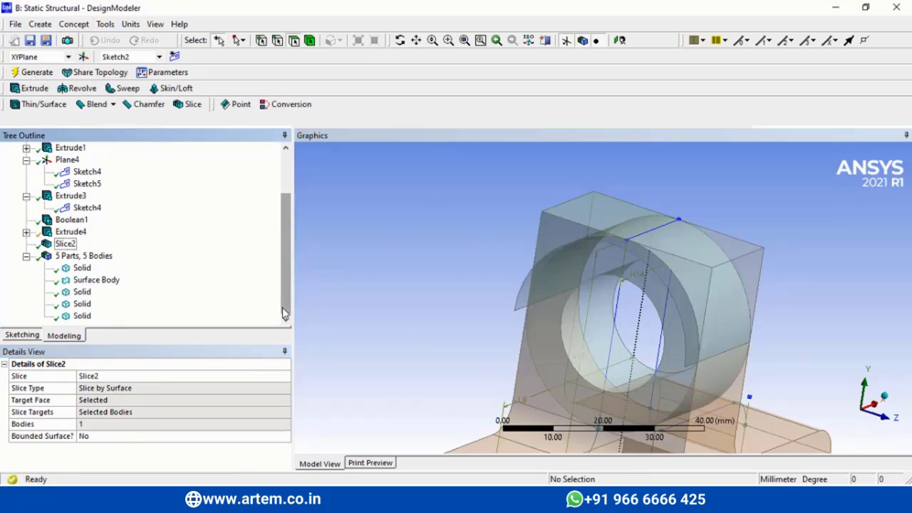
pyautogui.click(91, 281)
pyautogui.keyDown('ctrl'); pyautogui.click(82, 268); pyautogui.keyUp('ctrl')
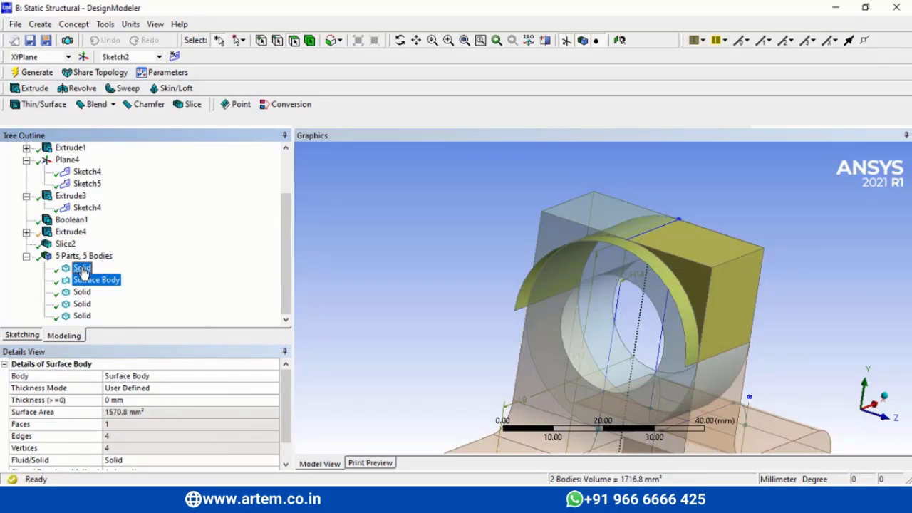
pyautogui.keyDown('ctrl'); pyautogui.click(83, 292); pyautogui.keyUp('ctrl')
pyautogui.rightClick(83, 289)
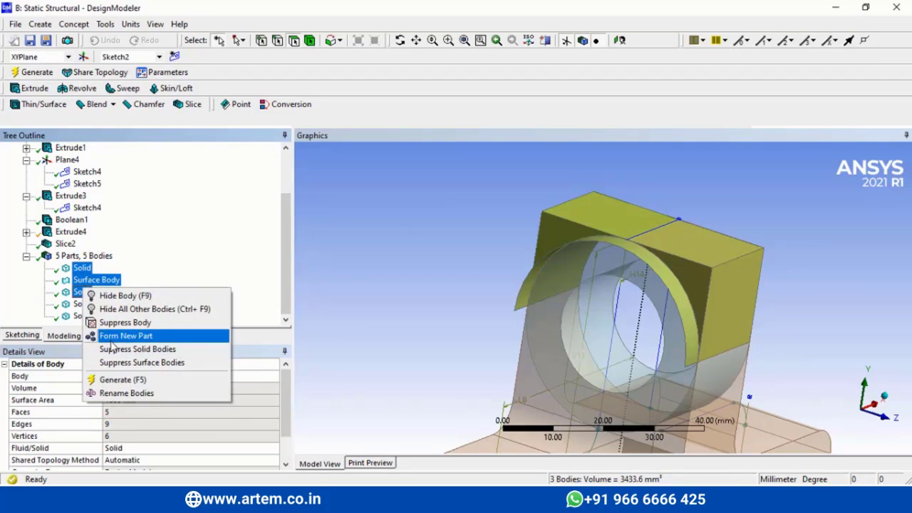
pyautogui.rightClick(80, 278)
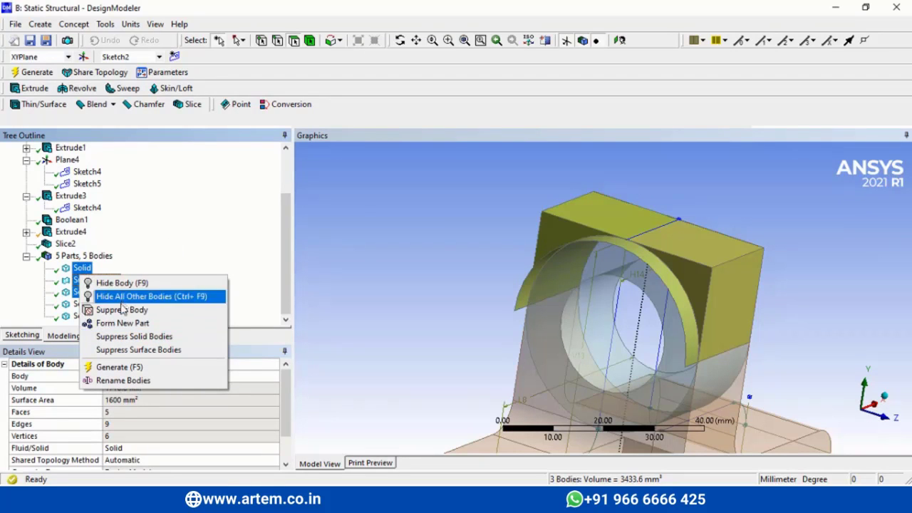
pyautogui.click(121, 309)
# Step: Create a Boolean Unite of the two remaining solid bodies, generate it and inspect the united bracket
pyautogui.click(81, 304)
pyautogui.keyDown('ctrl'); pyautogui.click(81, 316); pyautogui.keyUp('ctrl')
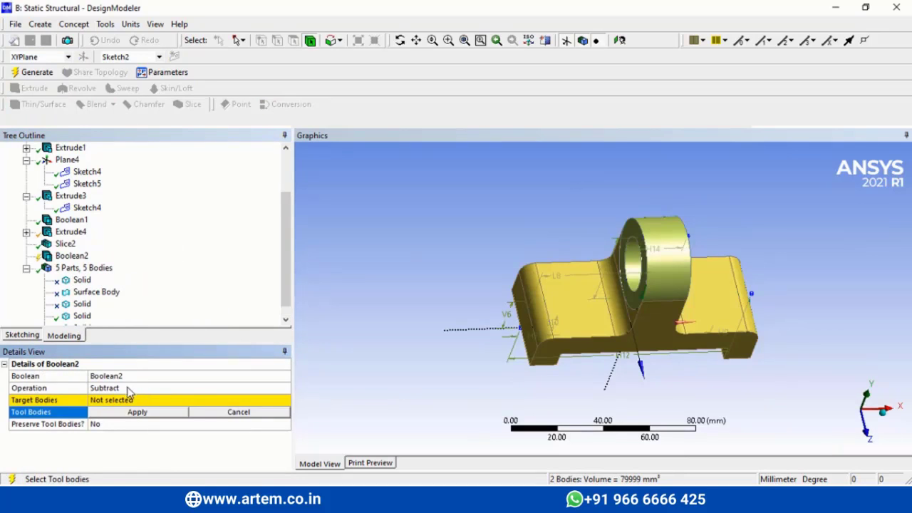
pyautogui.click(147, 389)
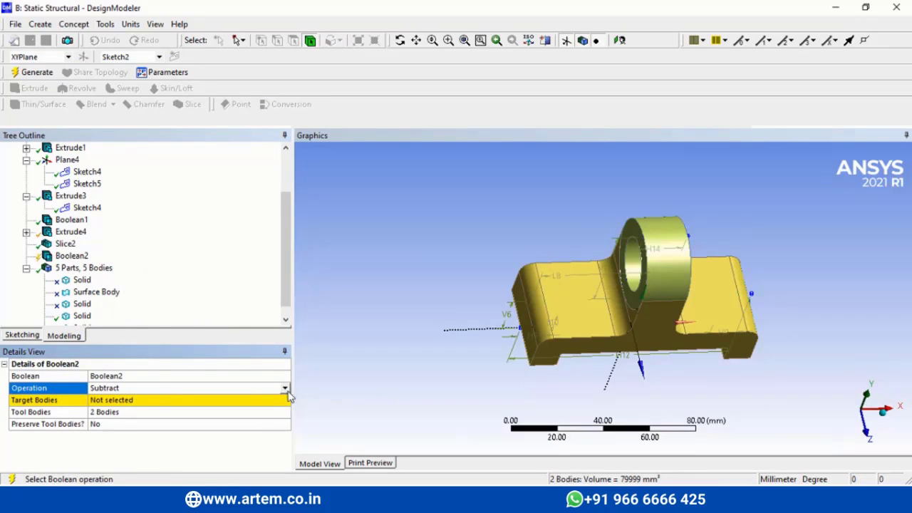
pyautogui.click(284, 388)
pyautogui.click(265, 413)
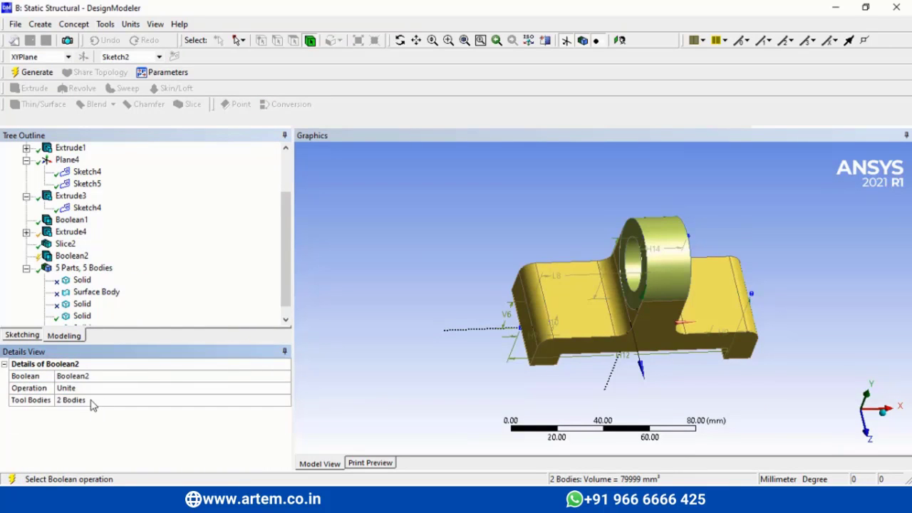
pyautogui.click(32, 72)
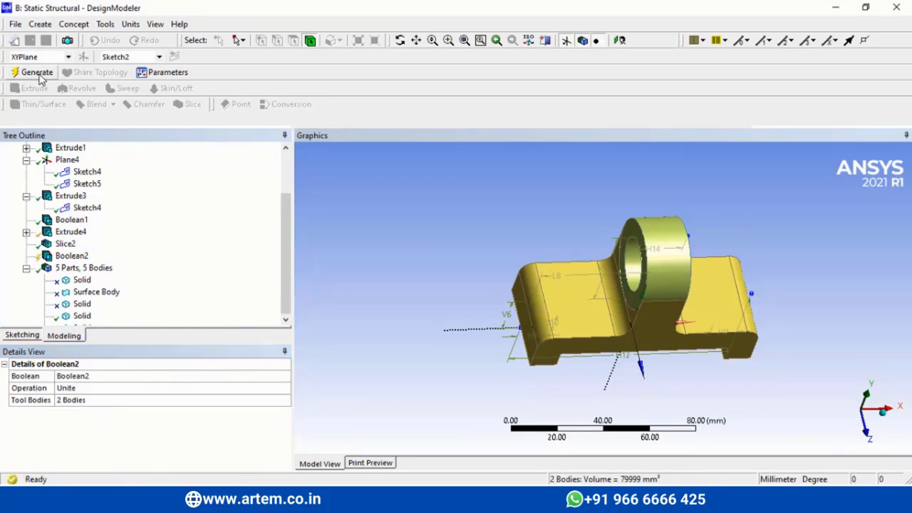
pyautogui.click(626, 284)
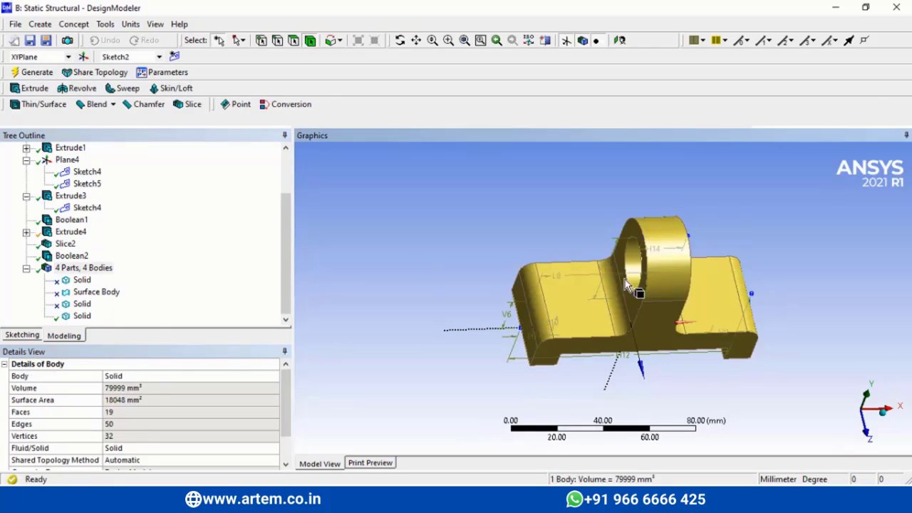
pyautogui.click(401, 41)
pyautogui.moveTo(641, 299); pyautogui.dragTo(684, 276)
# Step: Consult the reference drawing, then sketch two circles on a new ZXPlane sketch along the bracket's long axis, centred about 27 mm either side of the origin
pyautogui.hotkey('alt', 'Tab')
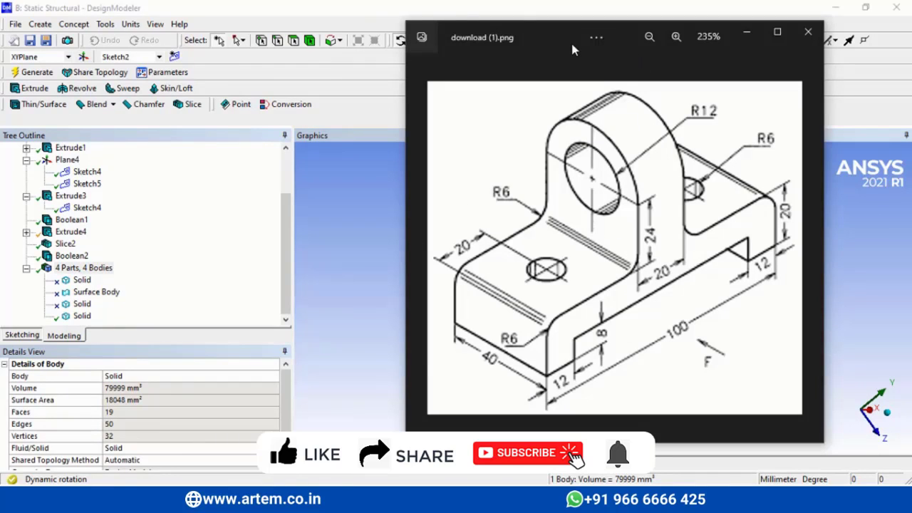
pyautogui.moveTo(535, 37); pyautogui.dragTo(221, 84)
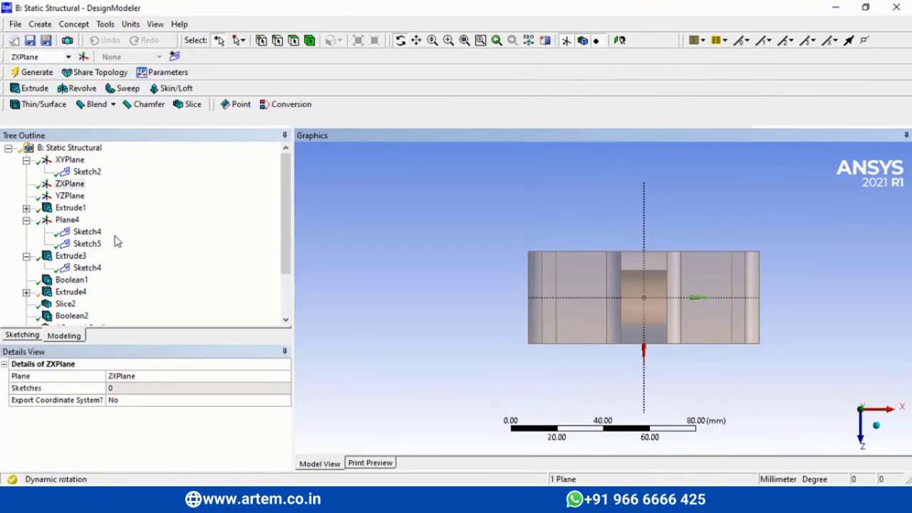
pyautogui.click(69, 184)
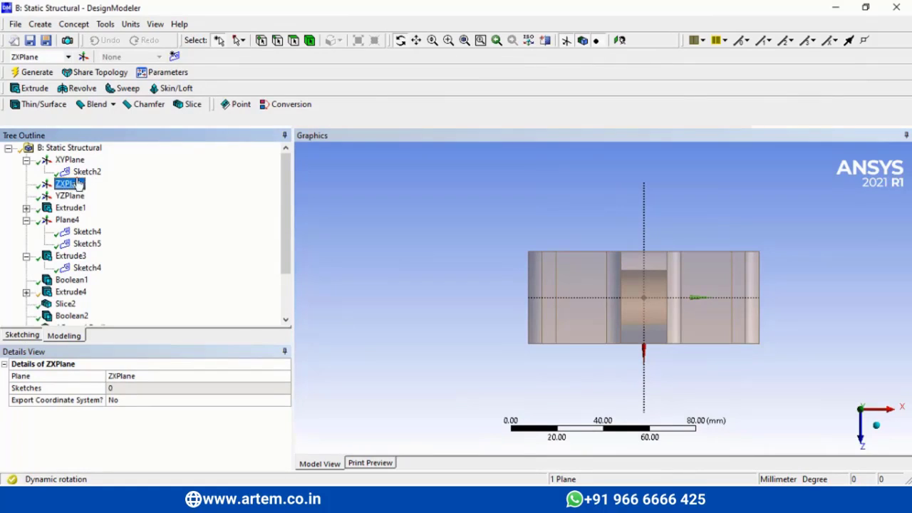
pyautogui.click(174, 57)
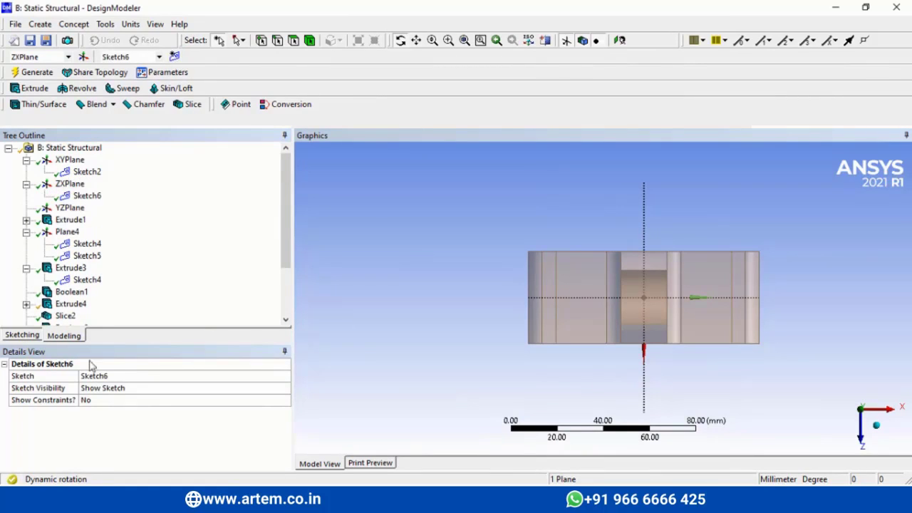
pyautogui.click(22, 335)
pyautogui.click(28, 261)
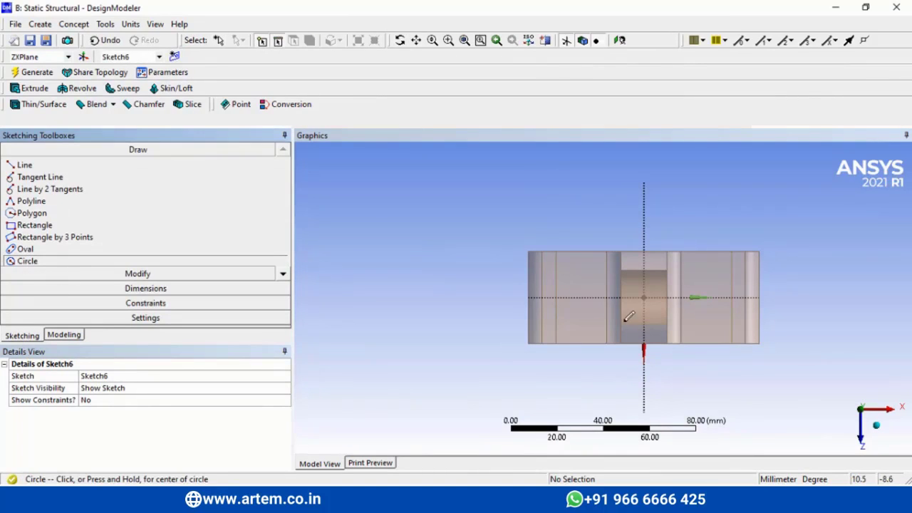
pyautogui.click(581, 297)
pyautogui.click(582, 288)
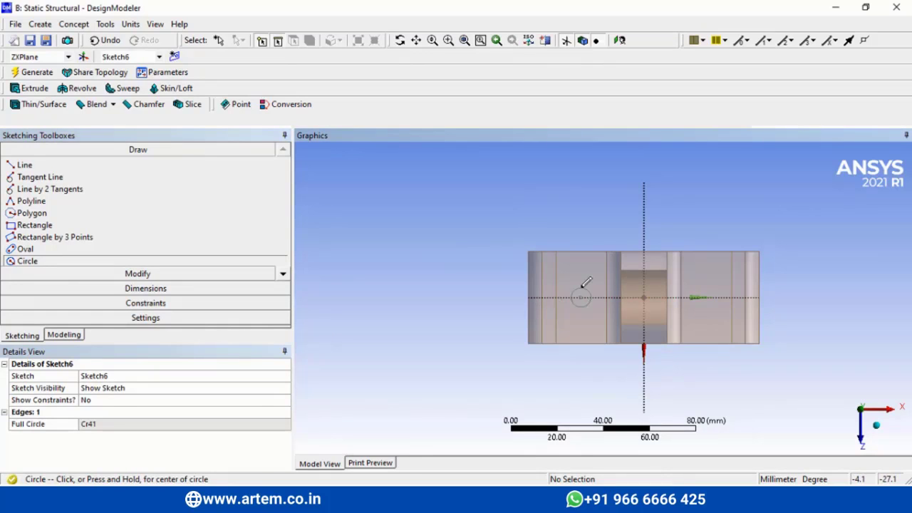
pyautogui.click(706, 297)
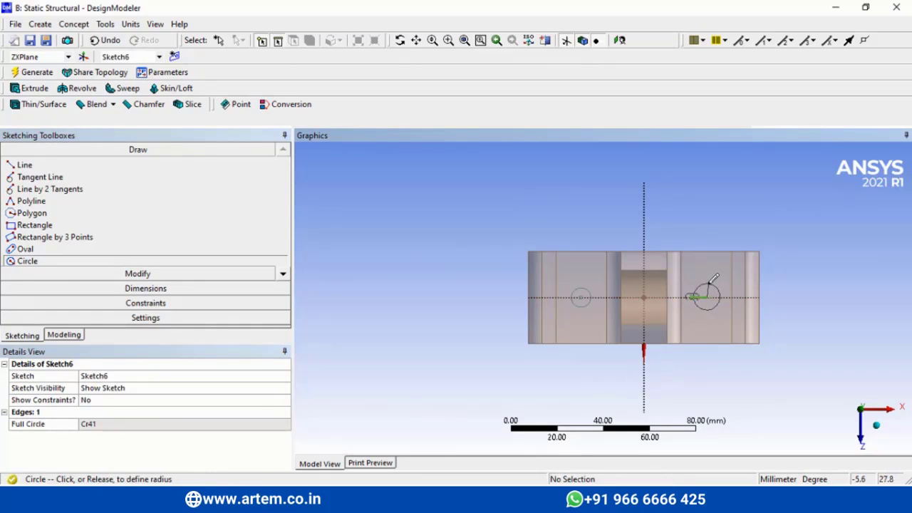
pyautogui.click(715, 287)
# Step: Apply an Equal Radius constraint between the two hole circles
pyautogui.click(176, 304)
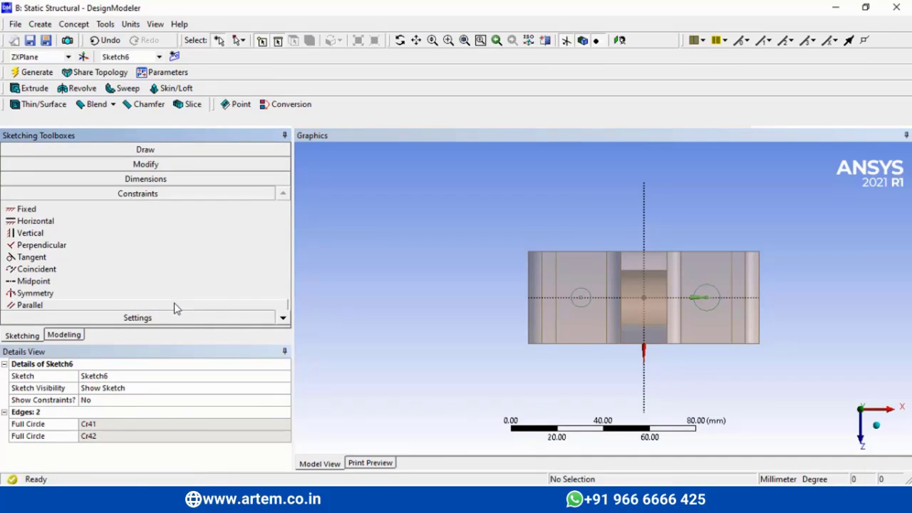
pyautogui.click(283, 319)
pyautogui.click(282, 319)
pyautogui.click(283, 318)
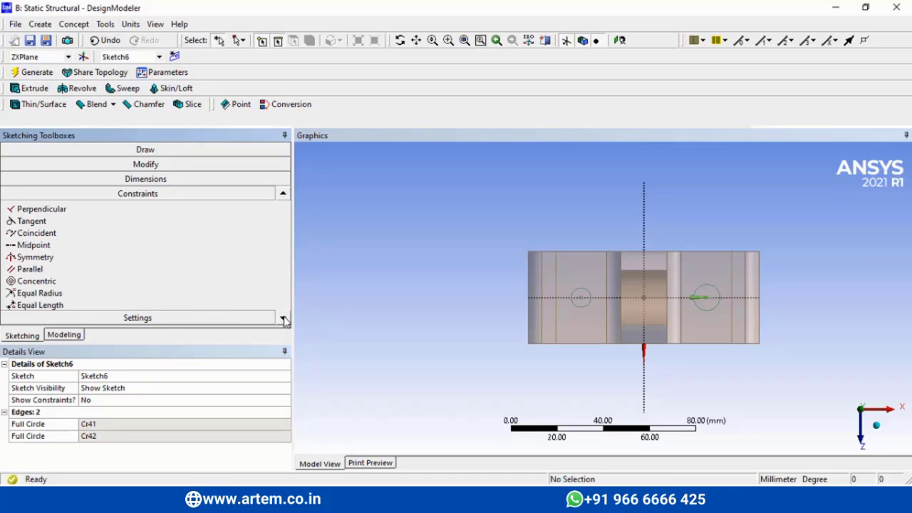
pyautogui.click(40, 292)
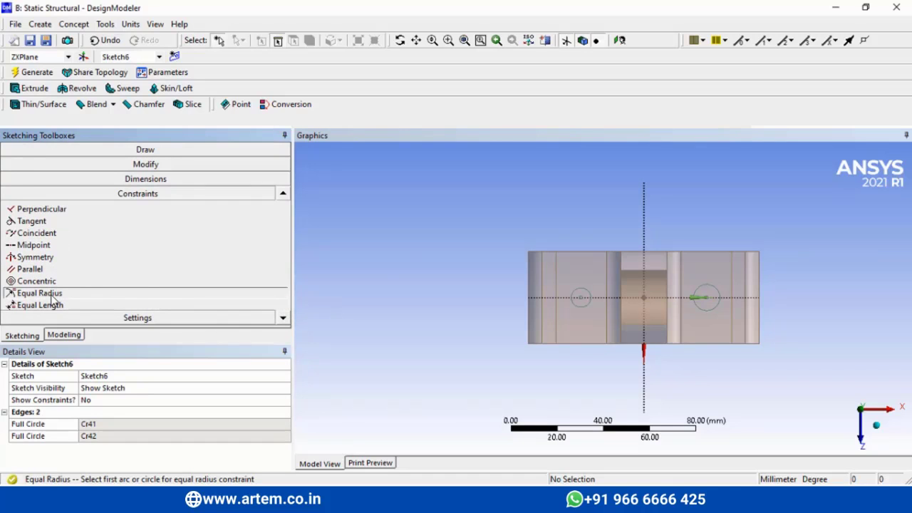
pyautogui.click(582, 293)
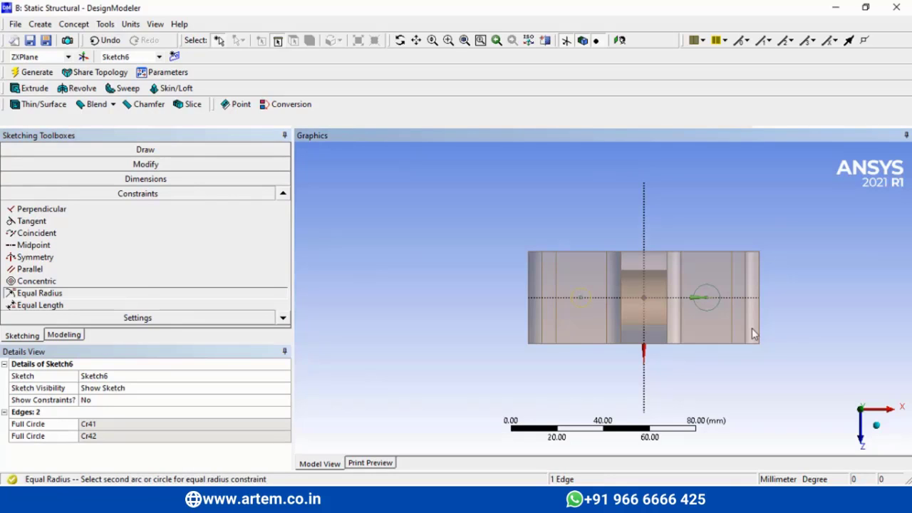
pyautogui.click(706, 290)
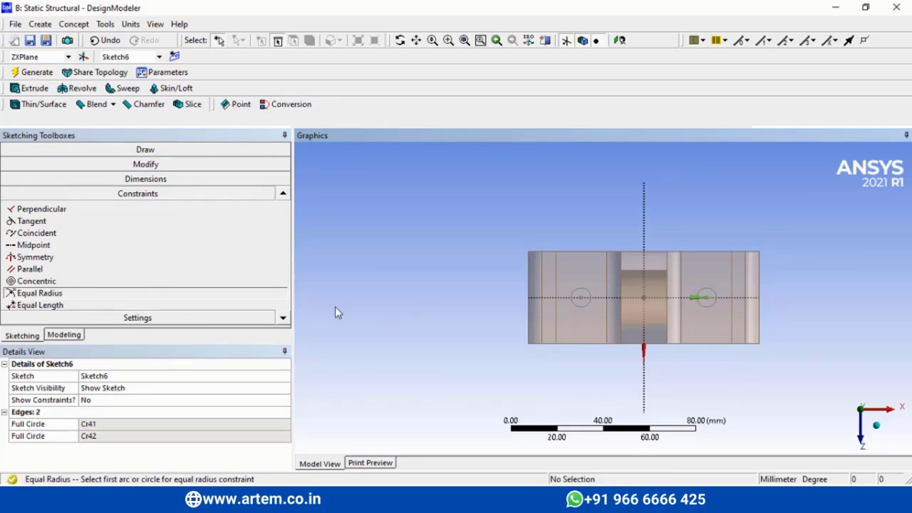
# Step: Dimension the hole circle on the negative X side with a 12 mm diameter and hide the bracket body
pyautogui.click(186, 178)
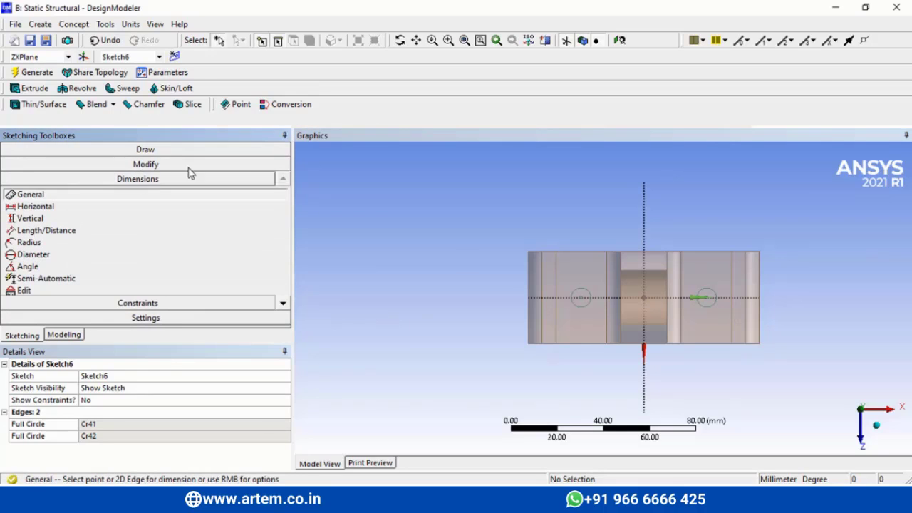
pyautogui.click(580, 295)
pyautogui.click(582, 269)
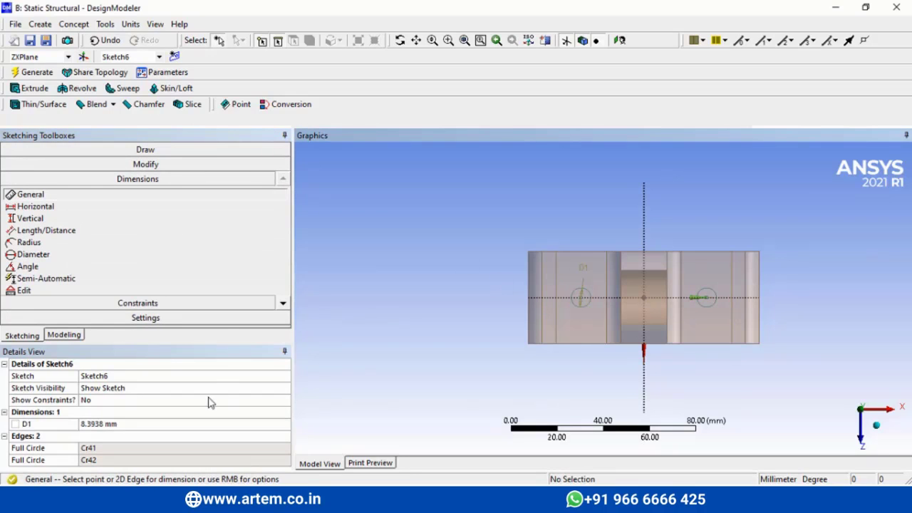
pyautogui.click(129, 425)
pyautogui.write('12')
pyautogui.press('Return')
pyautogui.click(87, 330)
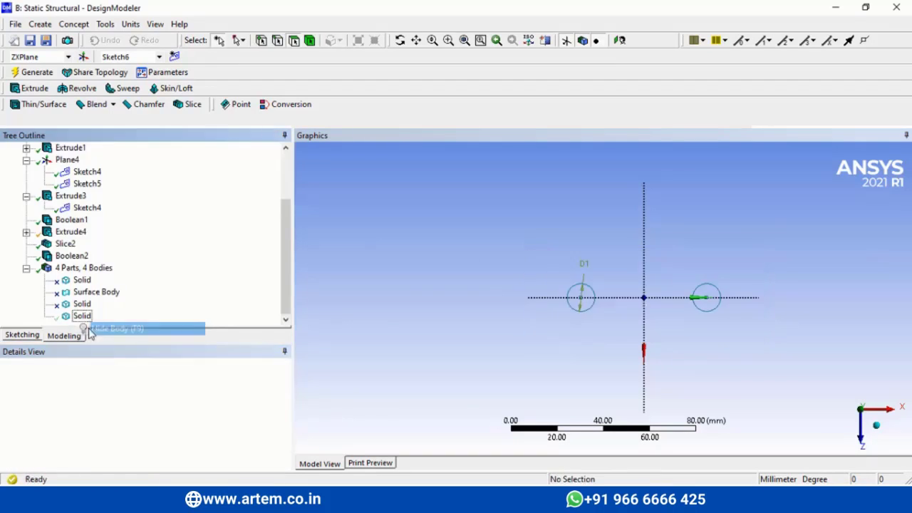
# Step: Try to add a Horizontal dimension in Sketch6 from the dimensioned circle's centre to the vertical axis
pyautogui.click(18, 336)
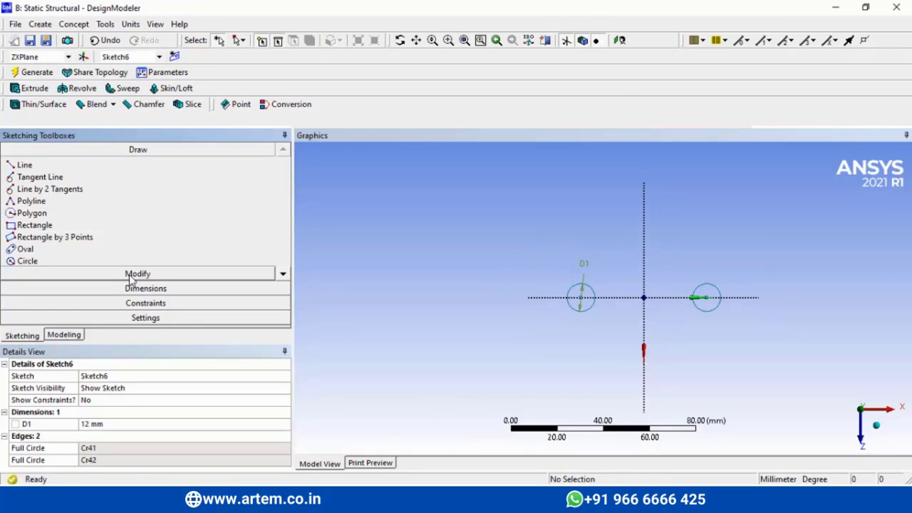
pyautogui.click(135, 289)
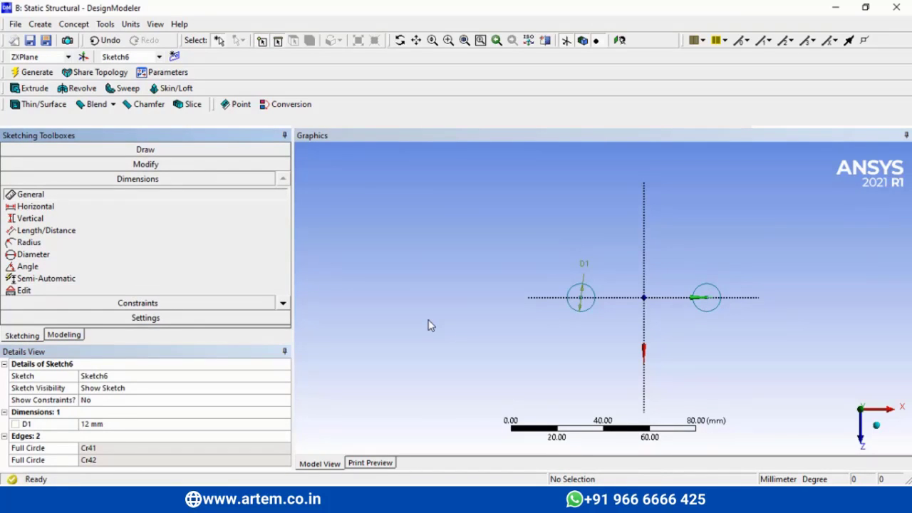
pyautogui.click(29, 206)
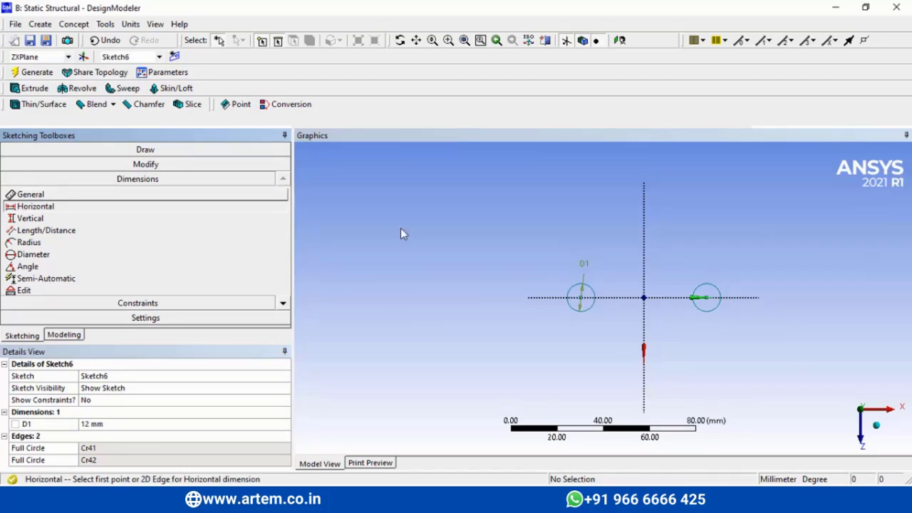
pyautogui.click(581, 300)
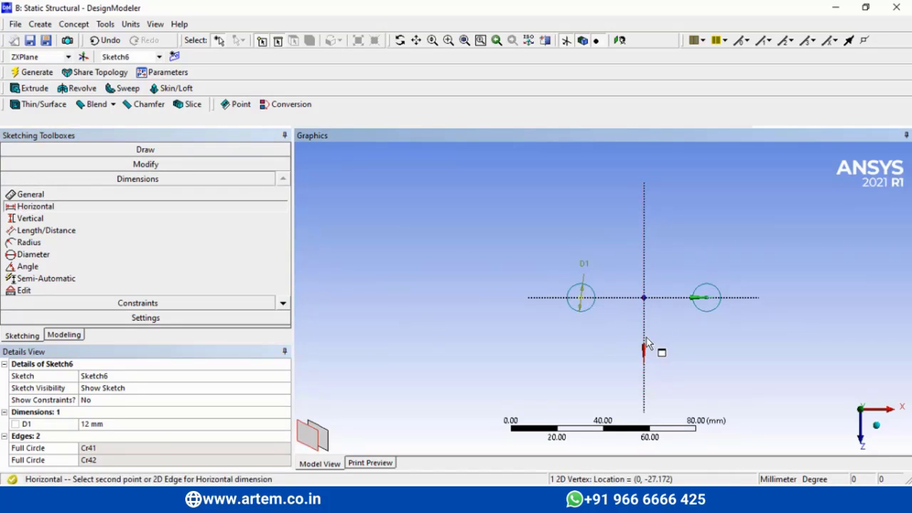
pyautogui.click(645, 336)
pyautogui.click(645, 325)
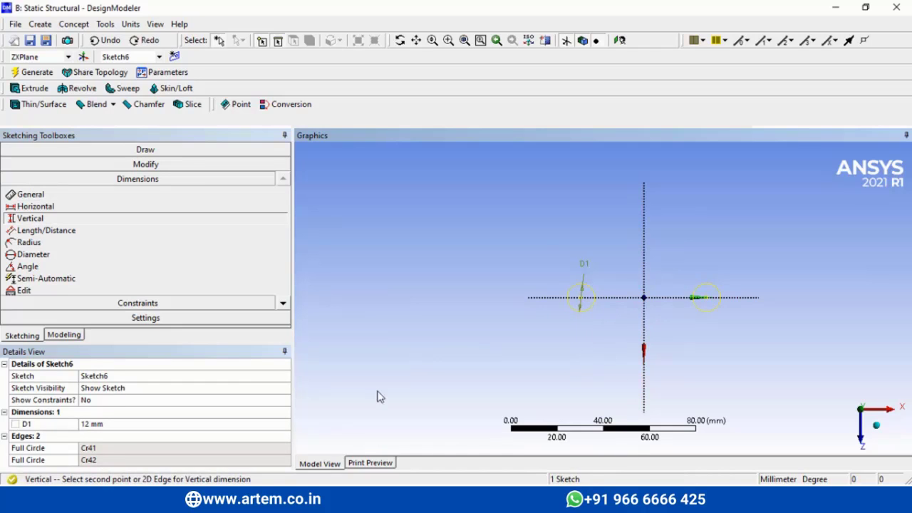
# Step: Add a Vertical dimension between the negative X circle's centre and the sketch's perpendicular axis, check the reference drawing, and set it to 30 mm
pyautogui.click(646, 324)
pyautogui.click(613, 331)
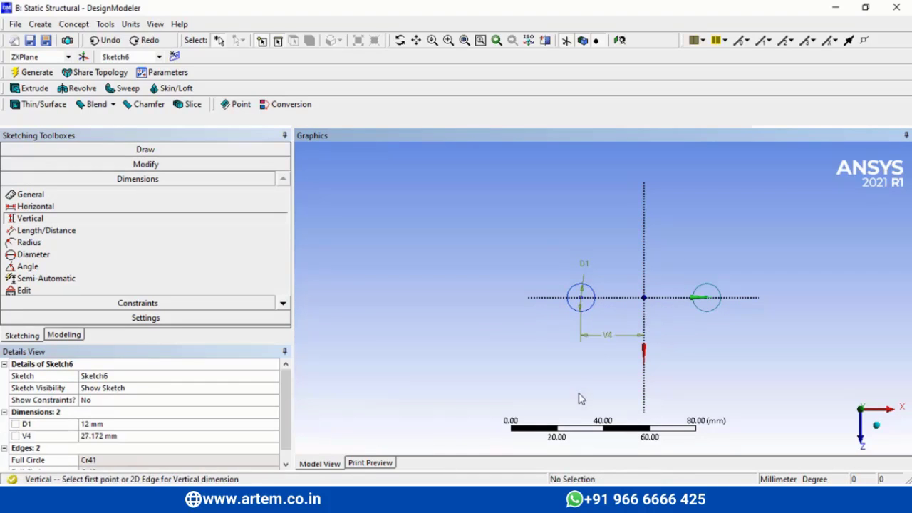
pyautogui.hotkey('alt', 'Tab')
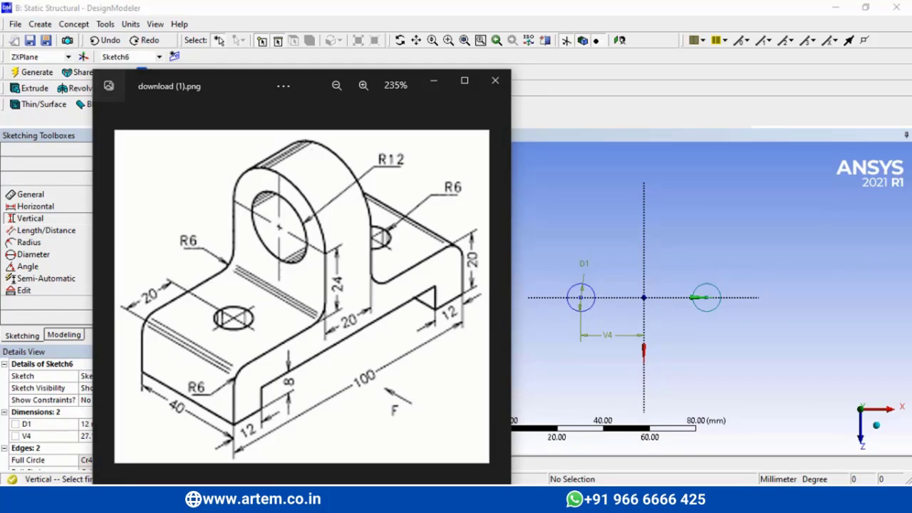
pyautogui.click(433, 80)
pyautogui.click(130, 436)
pyautogui.write('30')
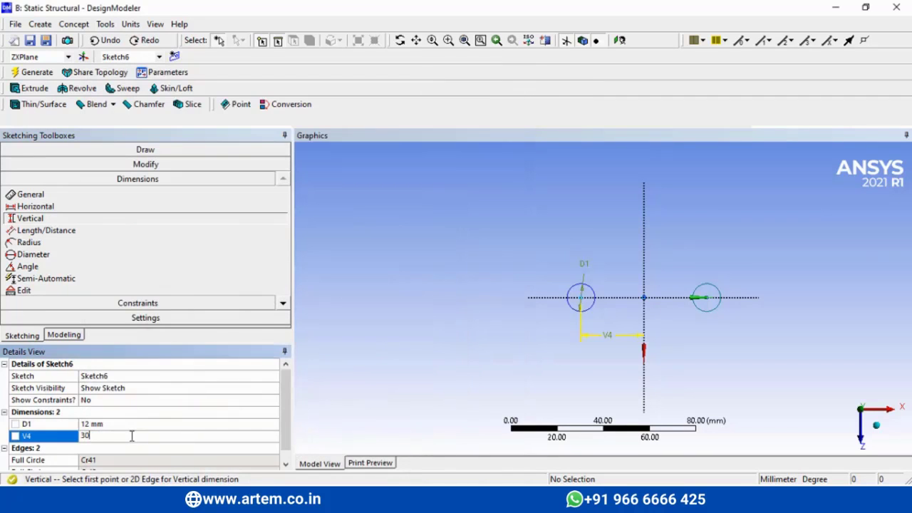
pyautogui.press('Return')
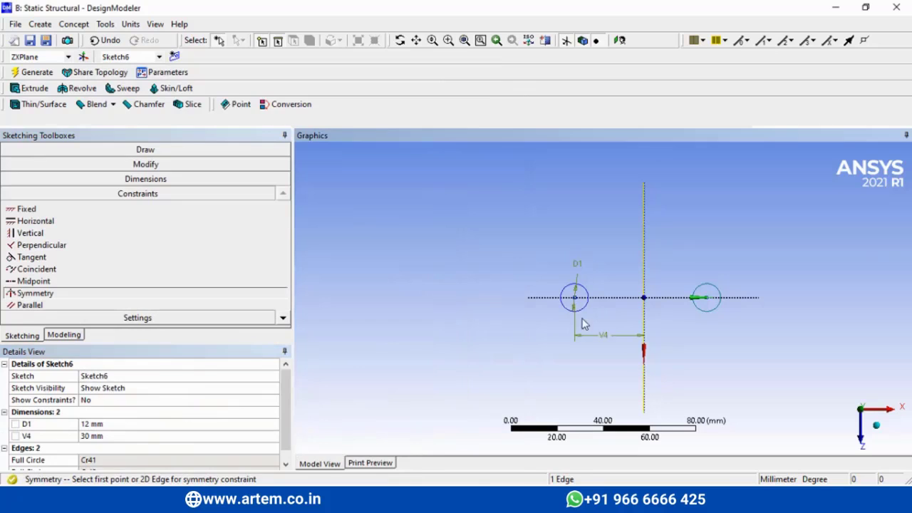
# Step: Apply a Symmetry constraint to the two hole circles about the axis between them and generate the sketch
pyautogui.click(567, 308)
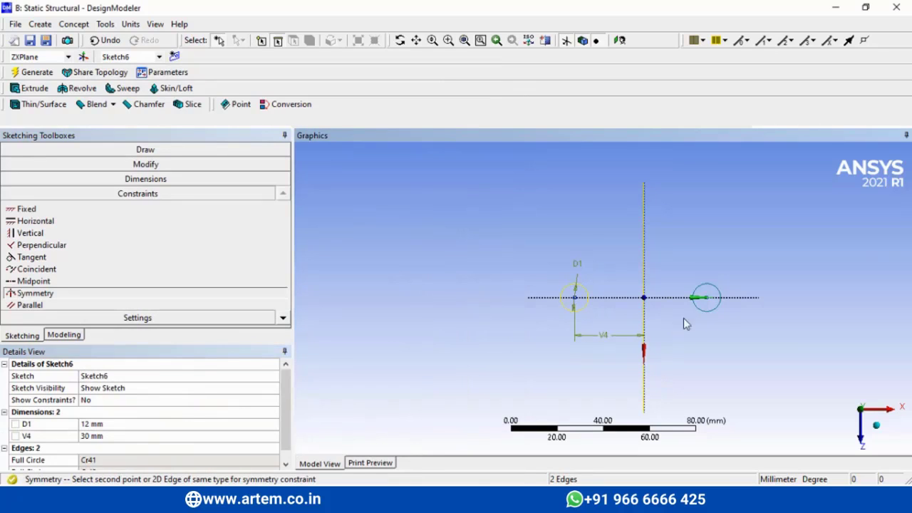
pyautogui.click(704, 310)
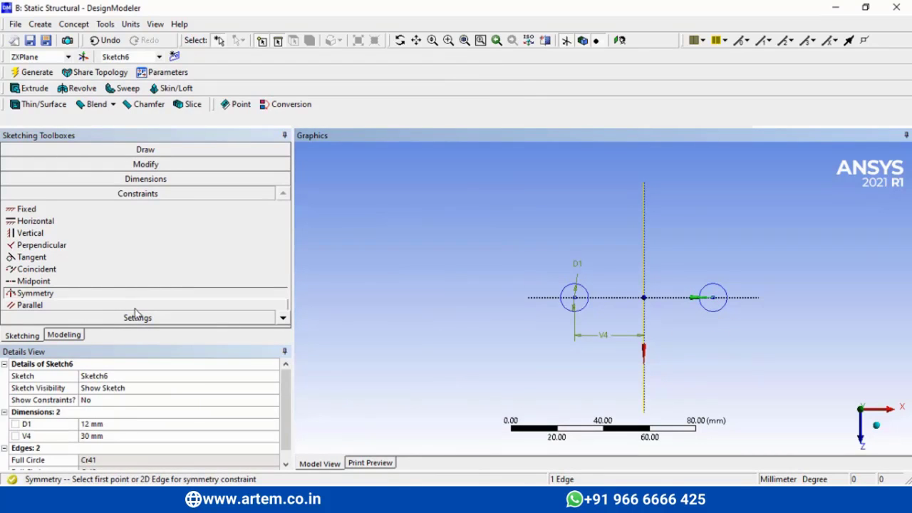
pyautogui.click(27, 74)
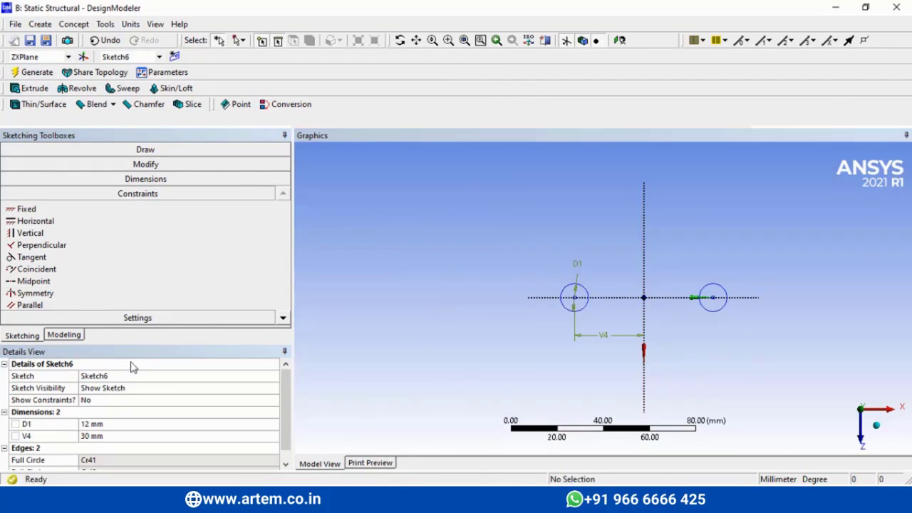
# Step: Show the hidden bracket body again together with the Sketch6 hole circles
pyautogui.click(64, 335)
pyautogui.scroll(-1, 287, 305)
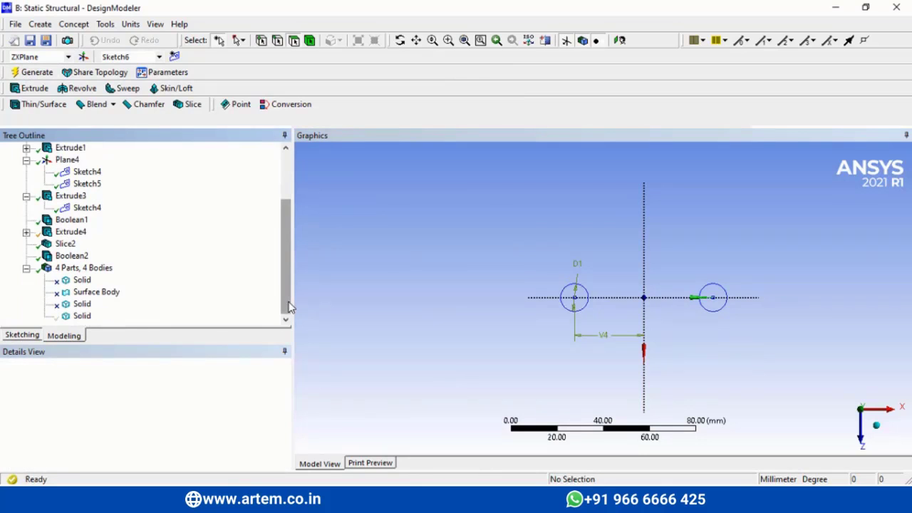
pyautogui.click(82, 317)
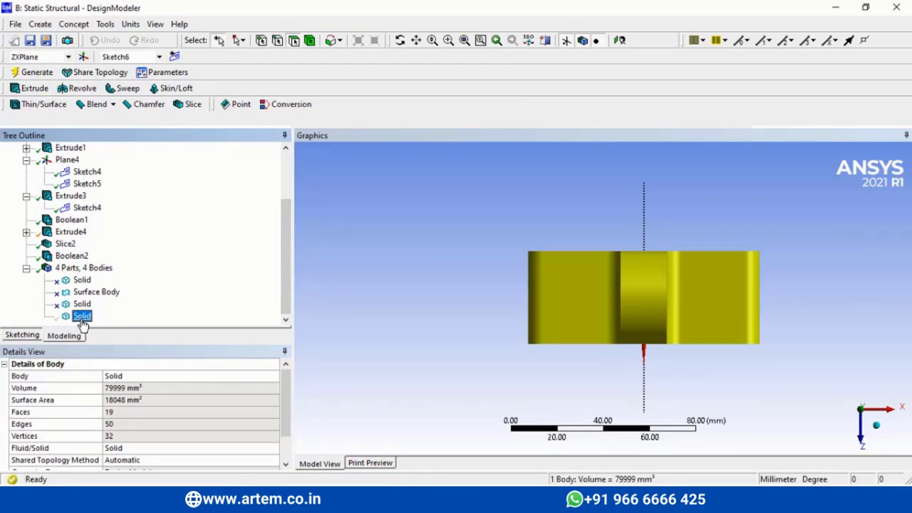
pyautogui.click(401, 40)
pyautogui.moveTo(591, 352); pyautogui.dragTo(644, 314)
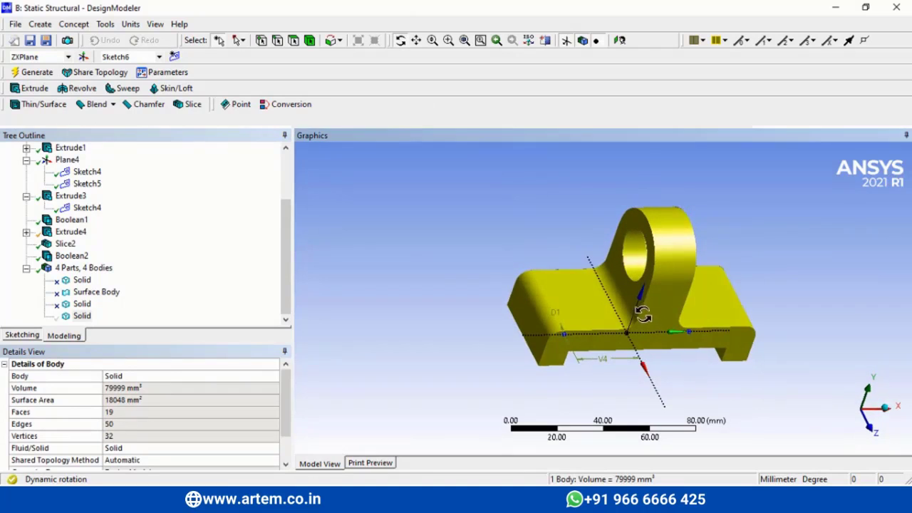
pyautogui.scroll(2, 288, 178)
pyautogui.click(84, 207)
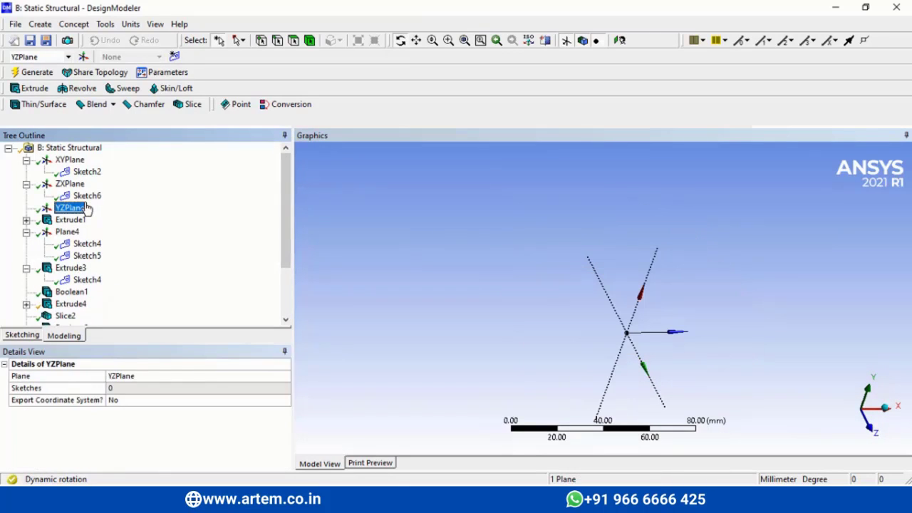
pyautogui.click(86, 196)
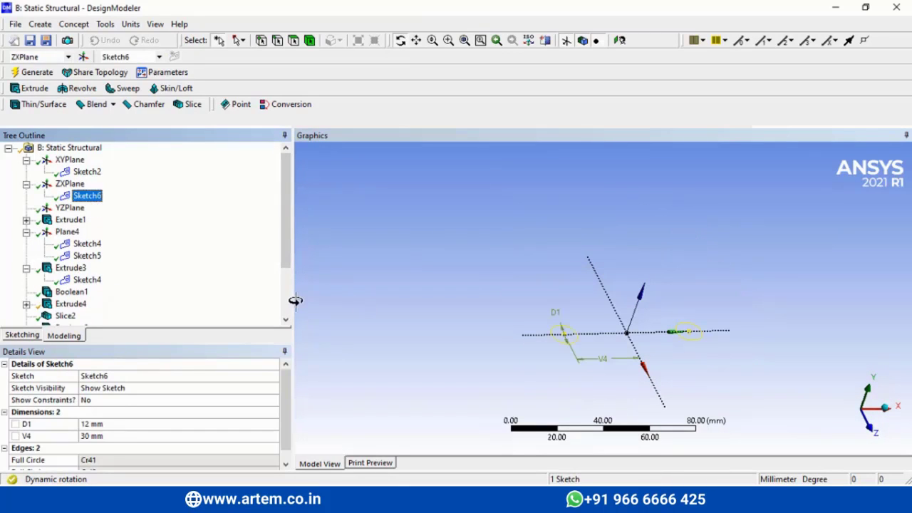
pyautogui.scroll(-2, 289, 303)
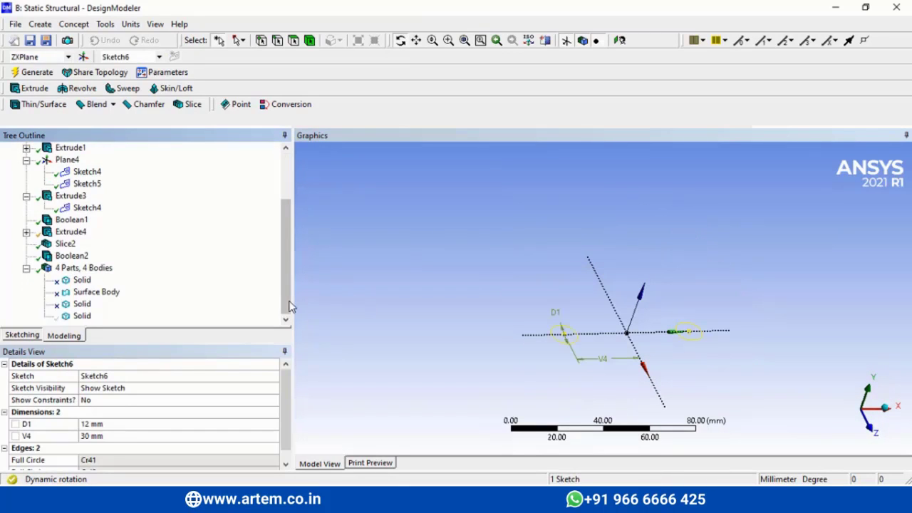
pyautogui.rightClick(92, 318)
pyautogui.click(107, 328)
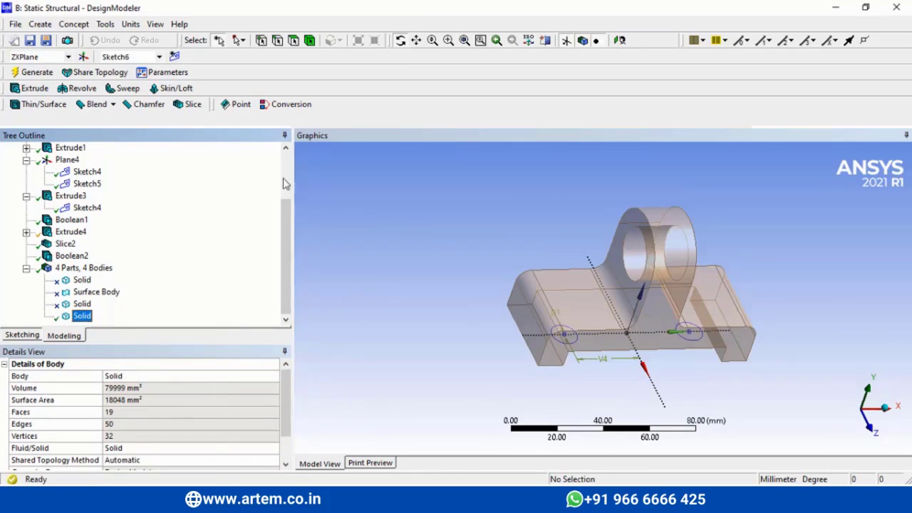
# Step: Extrude Sketch6 by 25 mm in the normal direction as Add Frozen to create two separate cylinders
pyautogui.scroll(2, 289, 170)
pyautogui.click(88, 197)
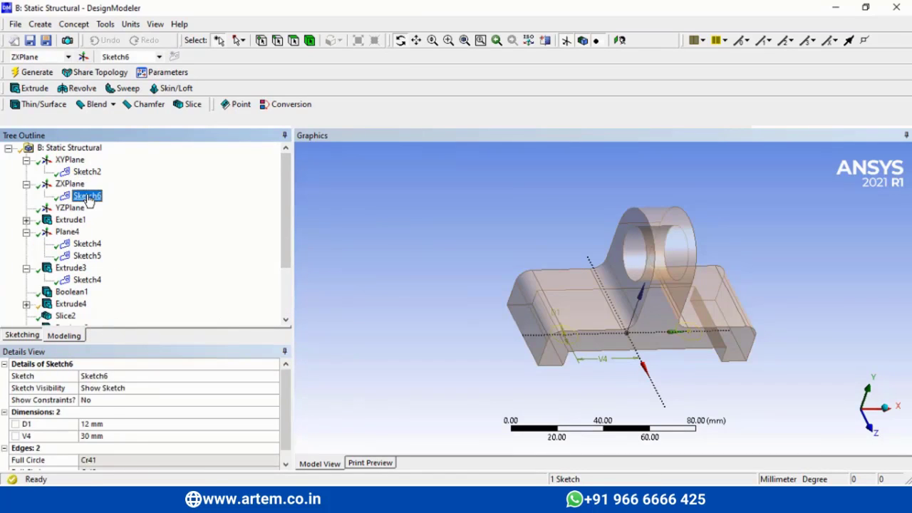
pyautogui.click(32, 88)
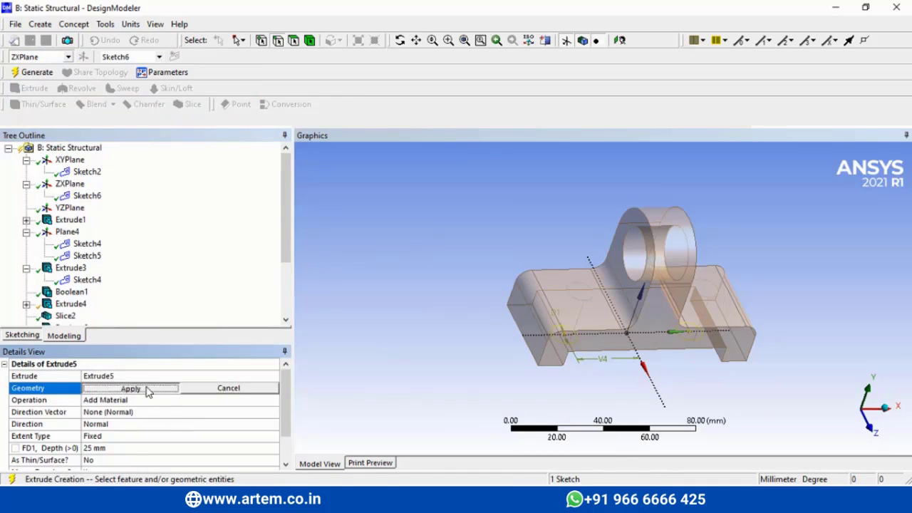
pyautogui.click(133, 388)
pyautogui.click(160, 403)
pyautogui.click(273, 402)
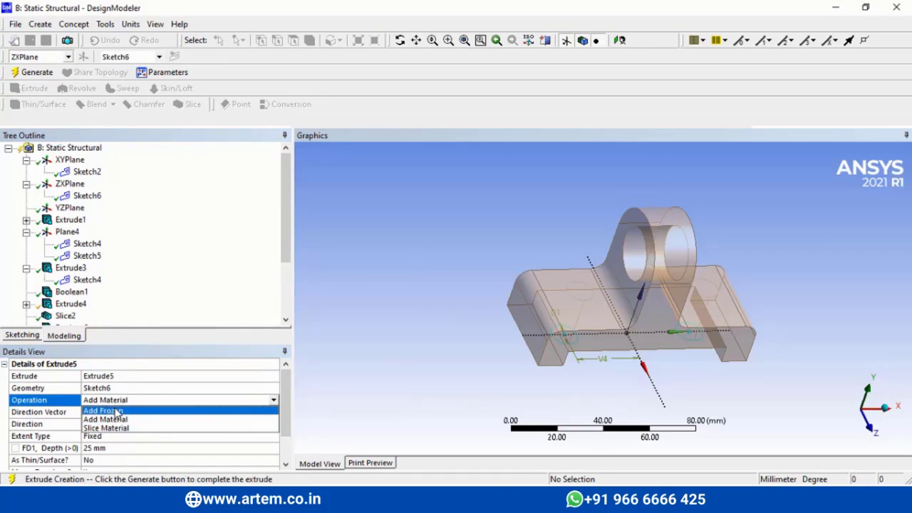
pyautogui.click(112, 412)
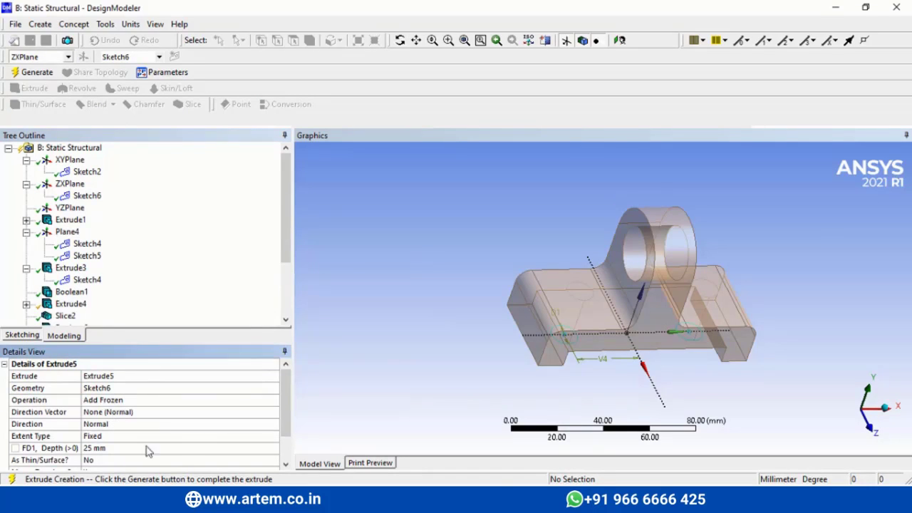
pyautogui.click(15, 74)
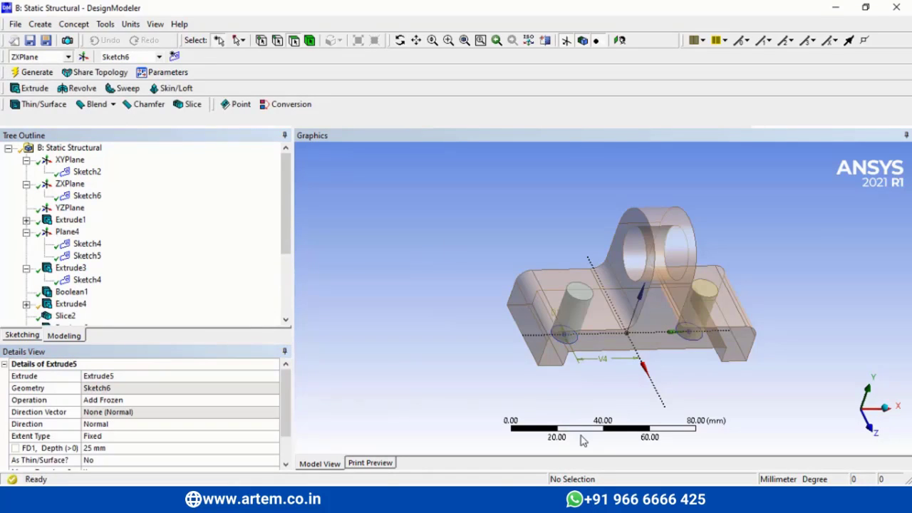
# Step: Start a Boolean feature, set its operation to Subtract, and assign the bracket as the target body
pyautogui.click(42, 24)
pyautogui.click(47, 230)
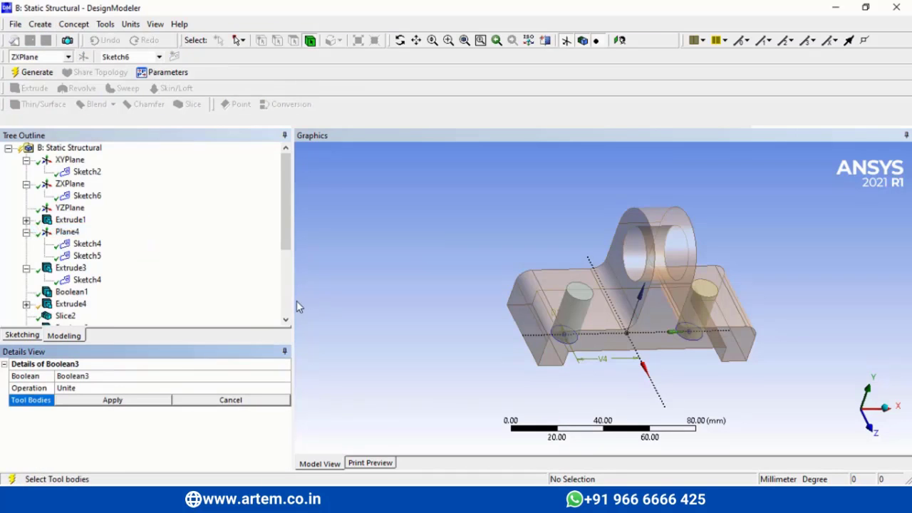
pyautogui.scroll(-3, 285, 307)
pyautogui.click(107, 400)
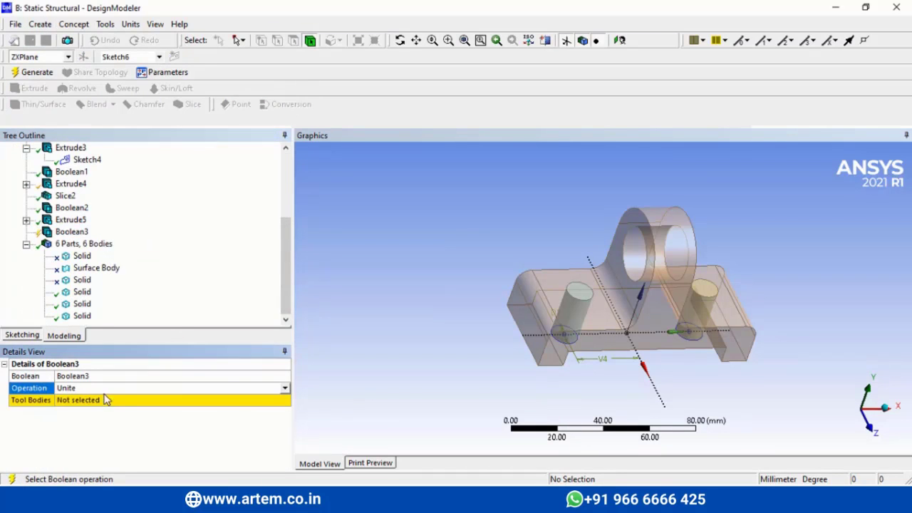
pyautogui.click(284, 389)
pyautogui.click(102, 411)
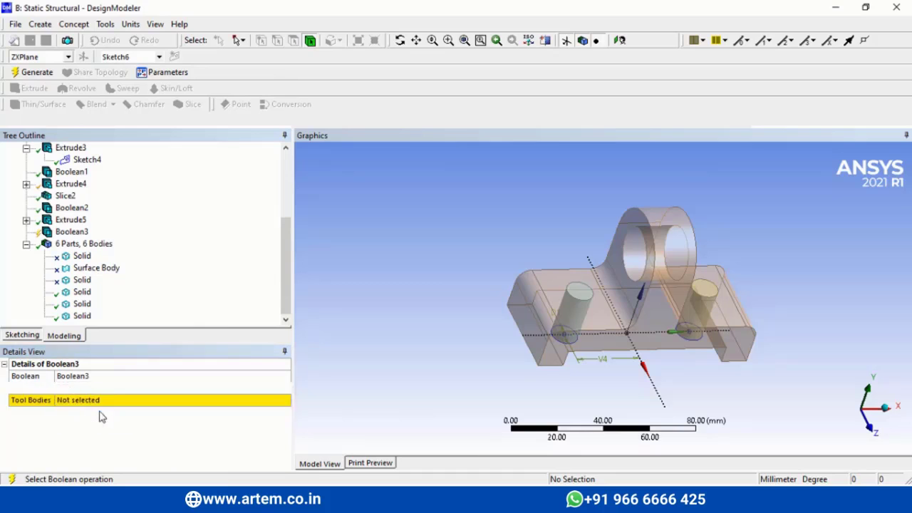
pyautogui.click(609, 339)
pyautogui.click(131, 402)
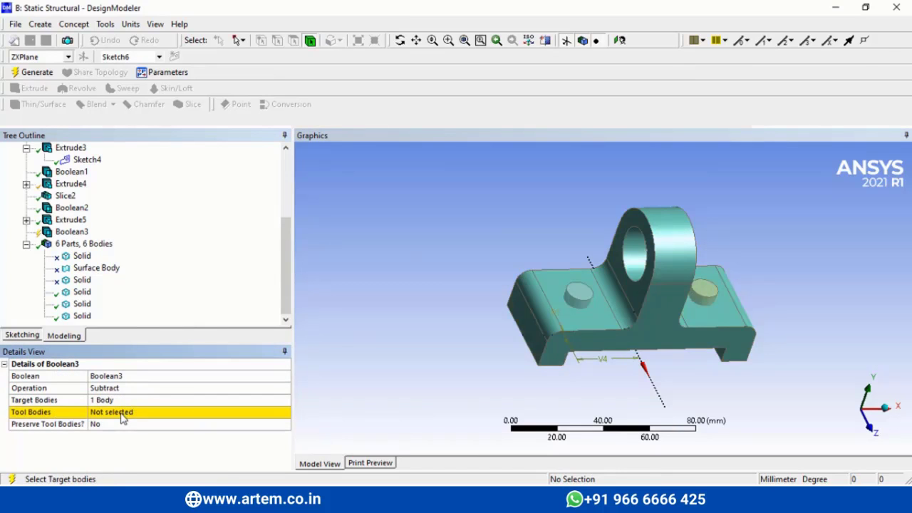
# Step: Assign both cylinders as the Boolean's tool bodies and generate it to cut the two base holes
pyautogui.click(122, 418)
pyautogui.click(583, 300)
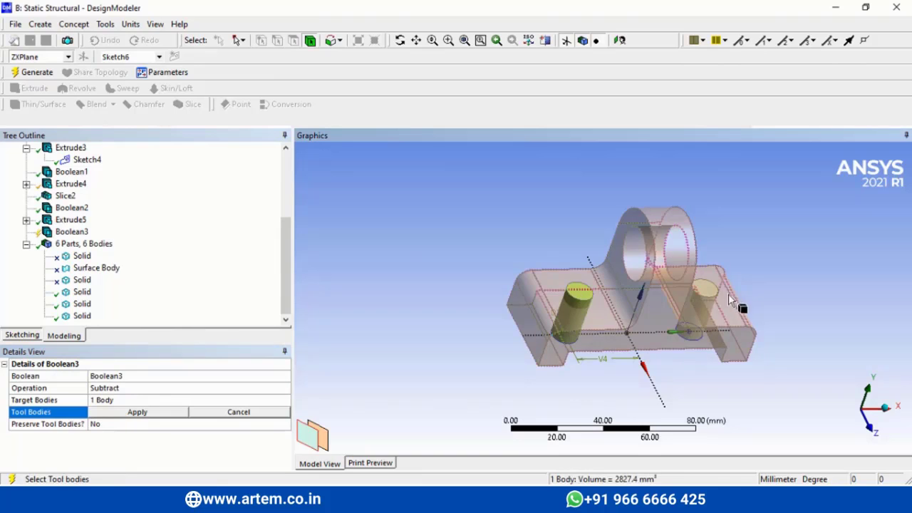
pyautogui.keyDown('ctrl'); pyautogui.click(707, 290); pyautogui.keyUp('ctrl')
pyautogui.click(138, 413)
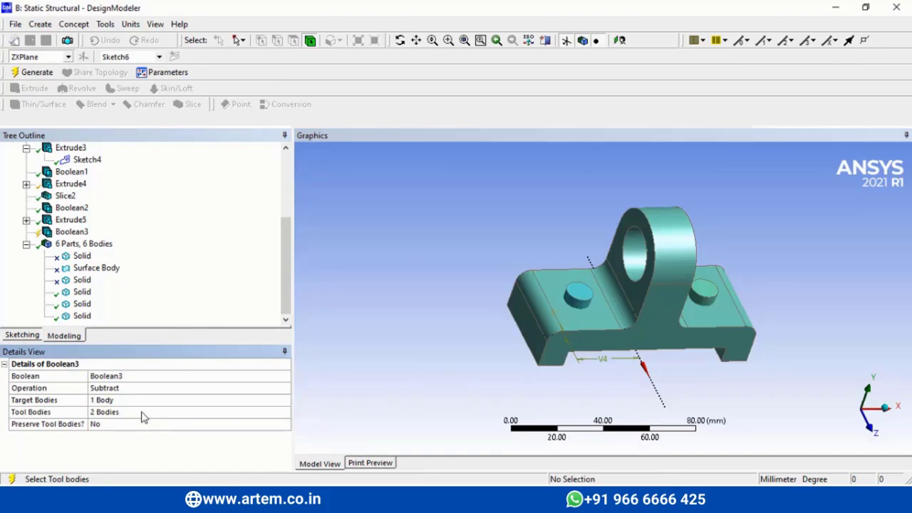
pyautogui.click(30, 72)
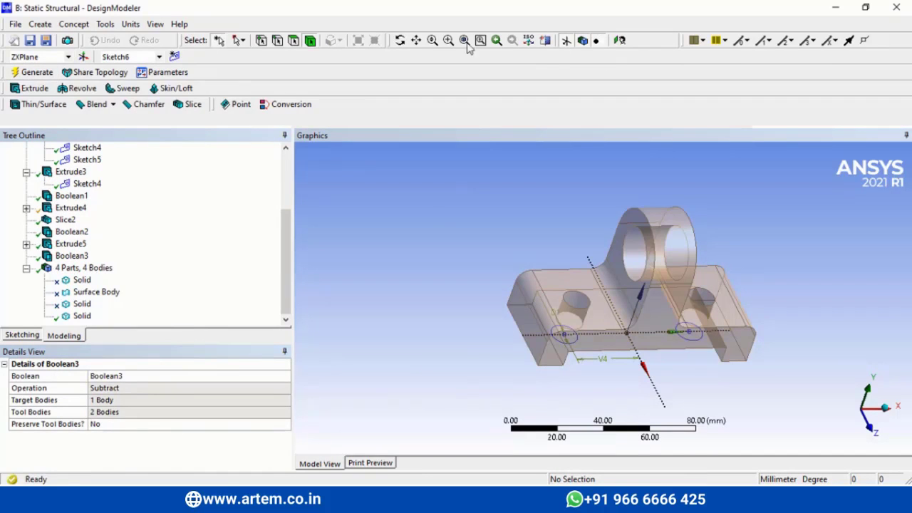
pyautogui.click(71, 317)
pyautogui.moveTo(542, 214); pyautogui.dragTo(698, 257, button='middle')
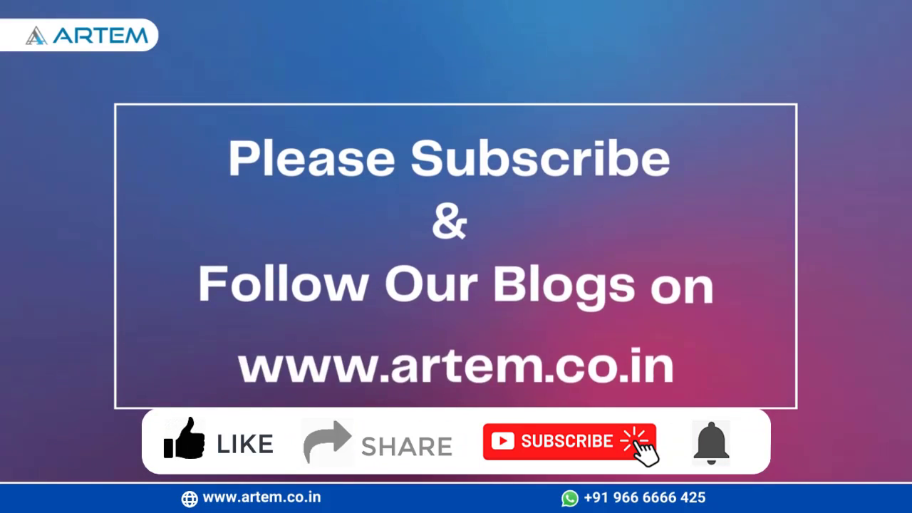